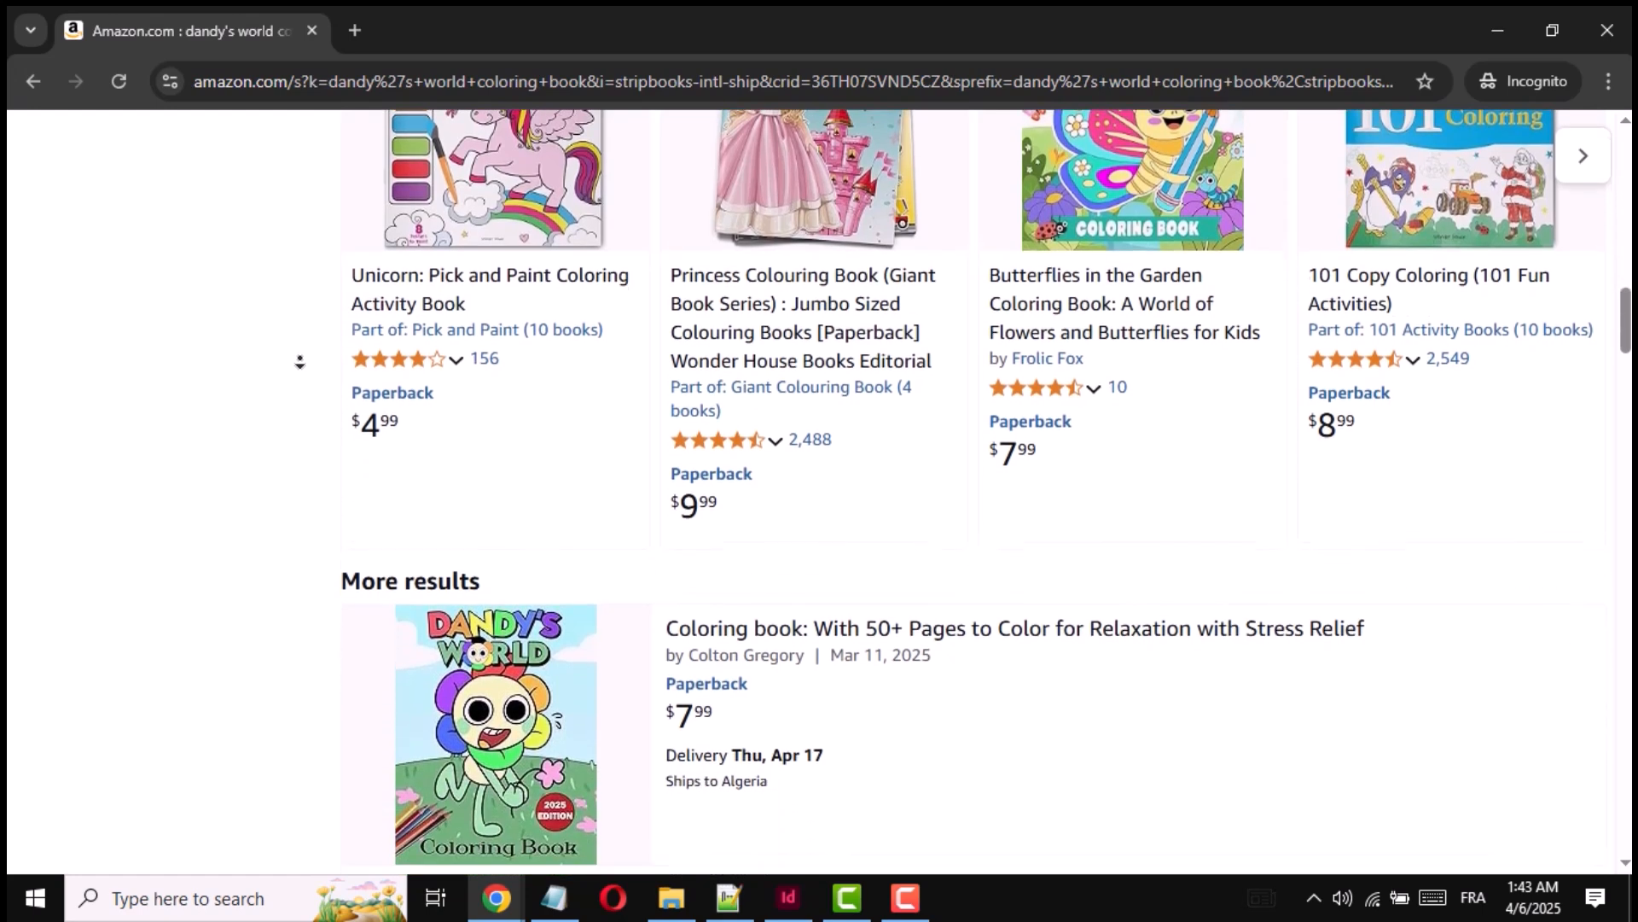
- Look through the Amazon search results for Dandy's World coloring books, examining the covers, titles and prices
{"action": "scroll", "coordinate": [300, 362], "scroll_direction": "down", "scroll_amount": 5}
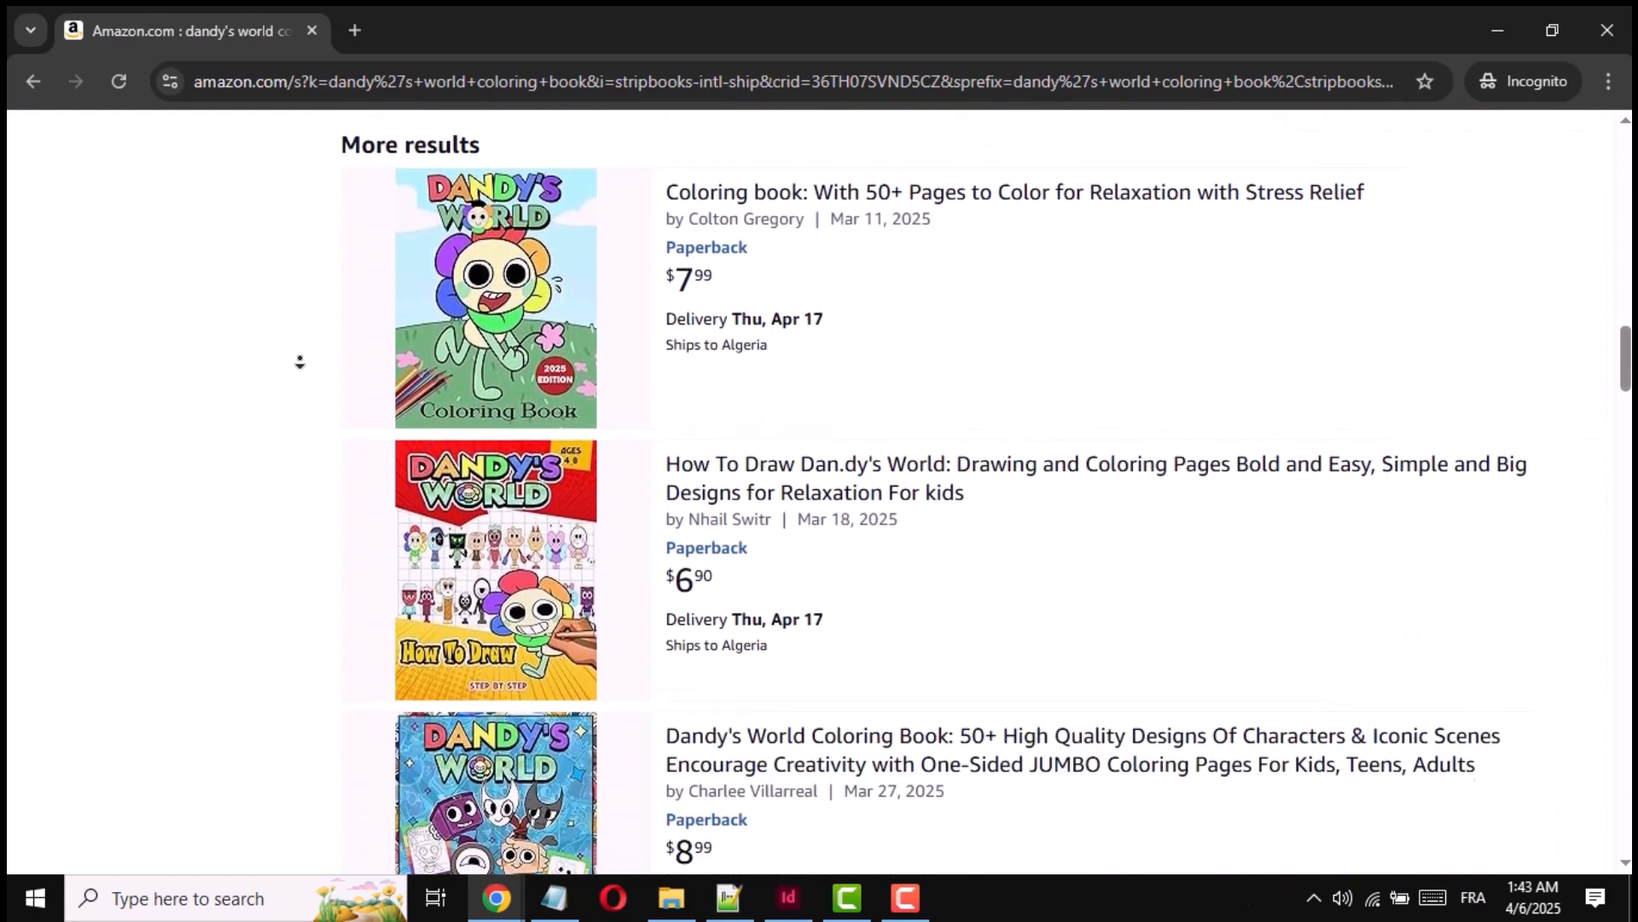
{"action": "scroll", "coordinate": [300, 362], "scroll_direction": "down", "scroll_amount": 5}
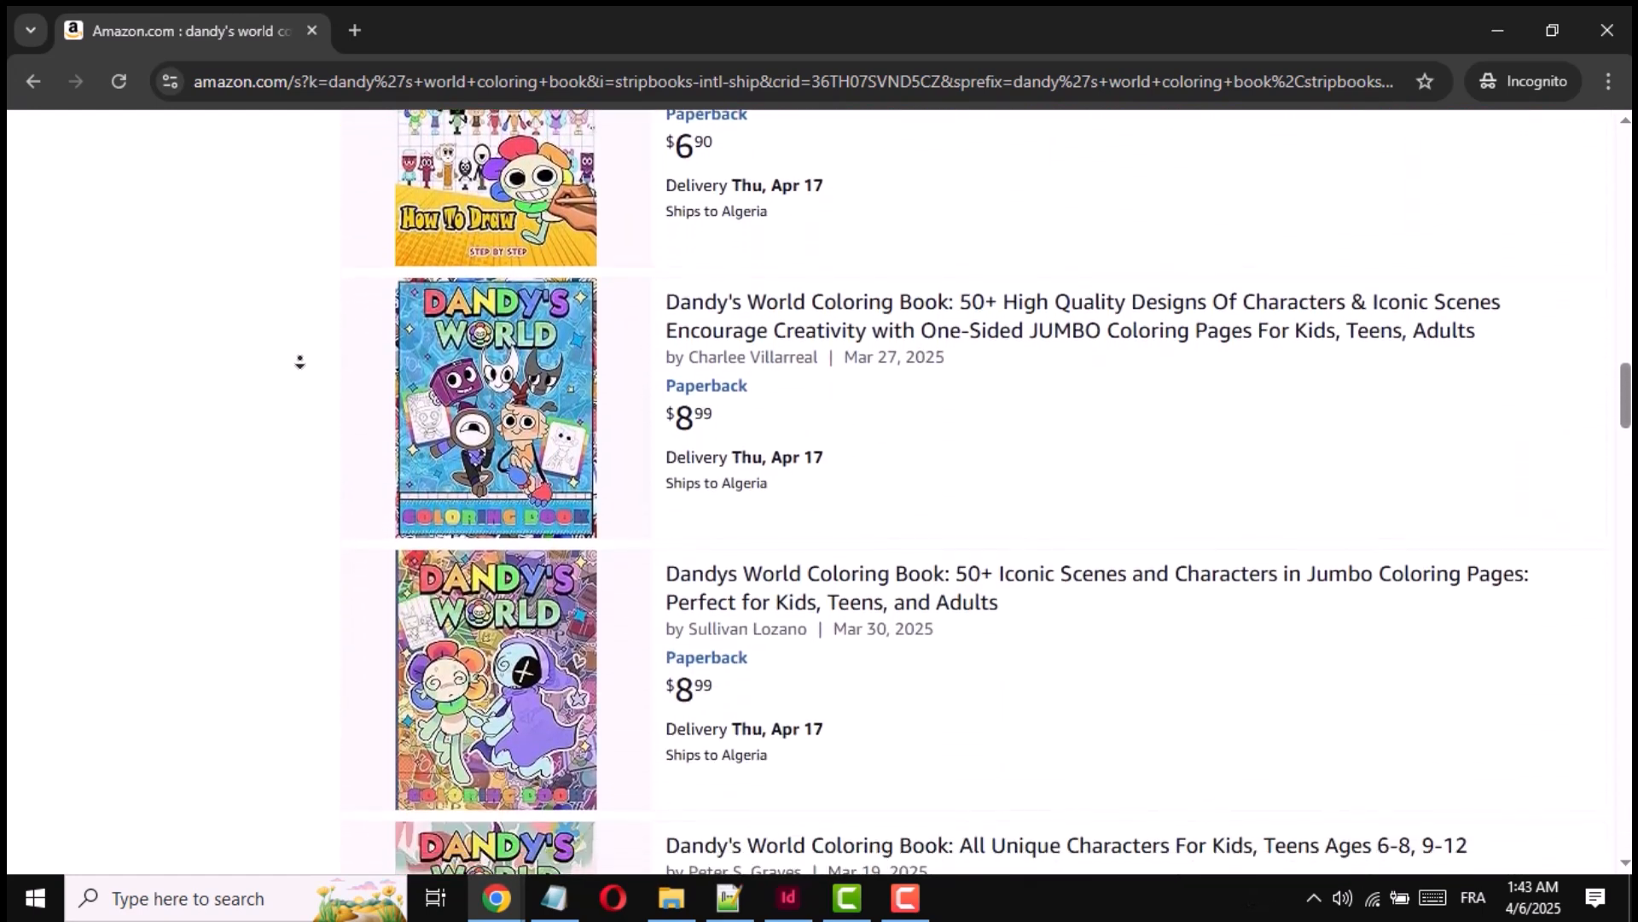
{"action": "scroll", "coordinate": [299, 362], "scroll_direction": "down", "scroll_amount": 5}
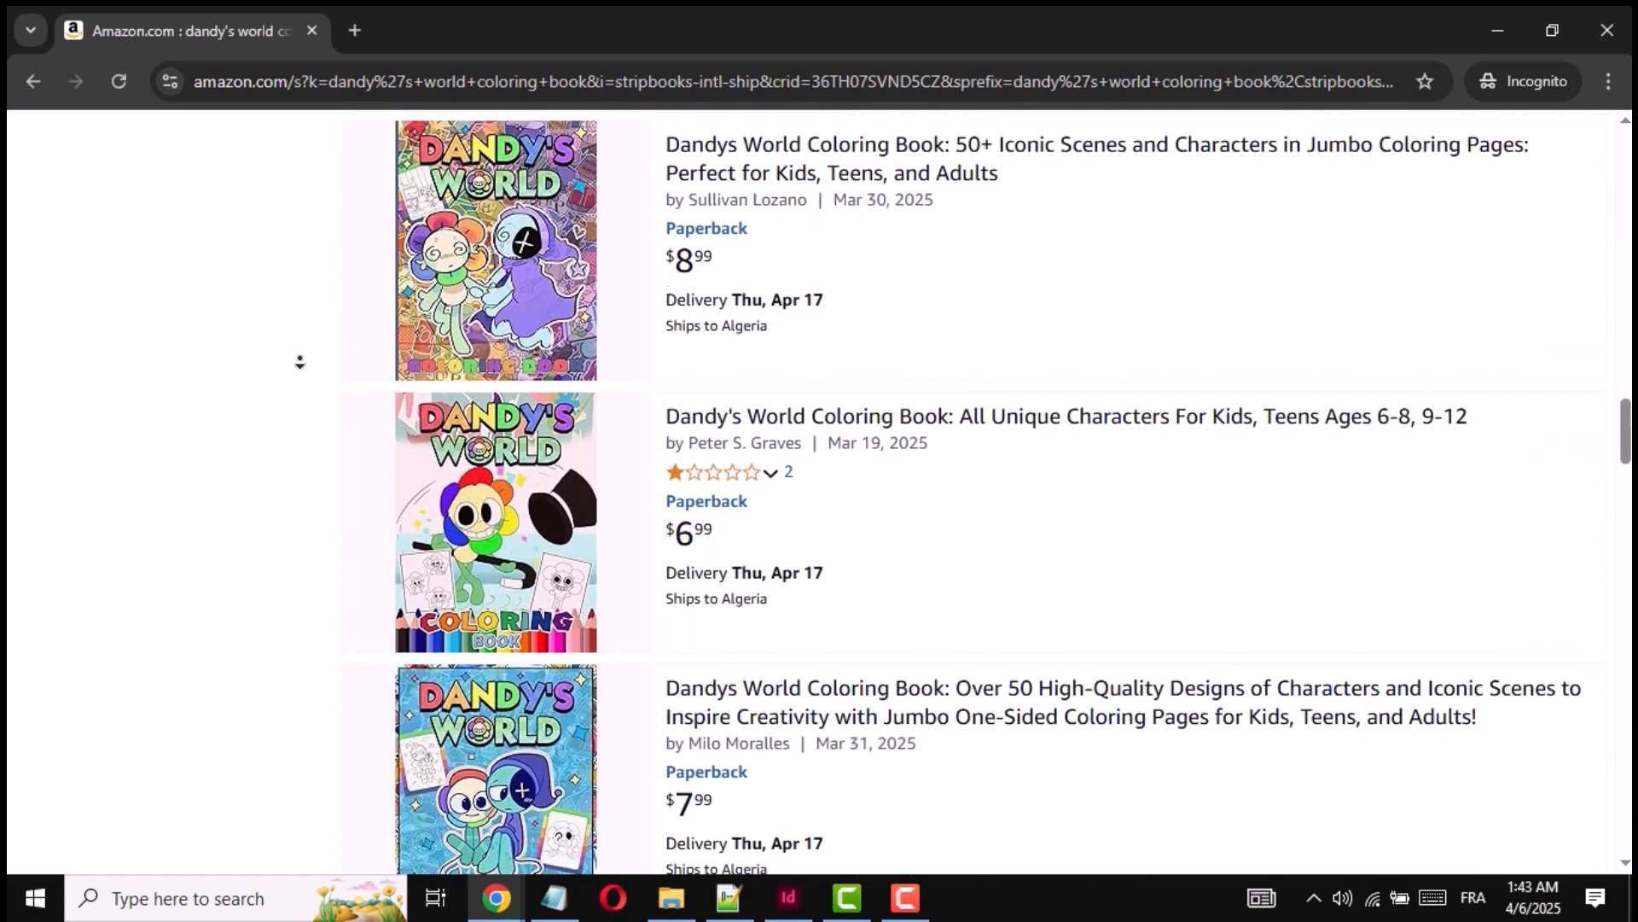
{"action": "scroll", "coordinate": [300, 362], "scroll_direction": "down", "scroll_amount": 4}
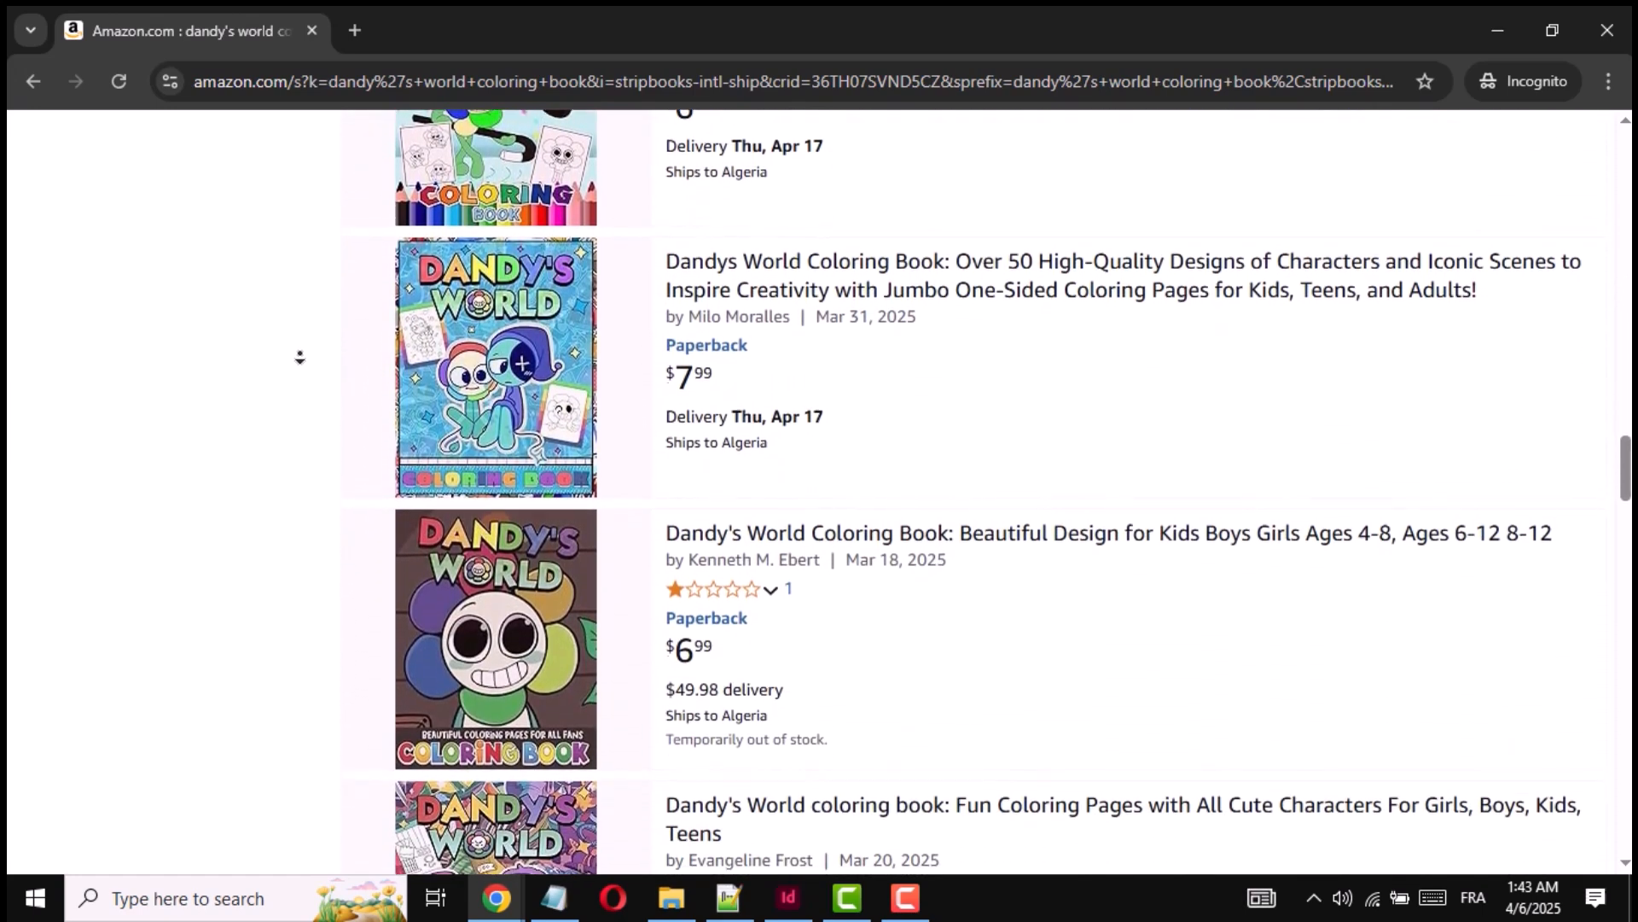
{"action": "scroll", "coordinate": [302, 355], "scroll_direction": "down", "scroll_amount": 4}
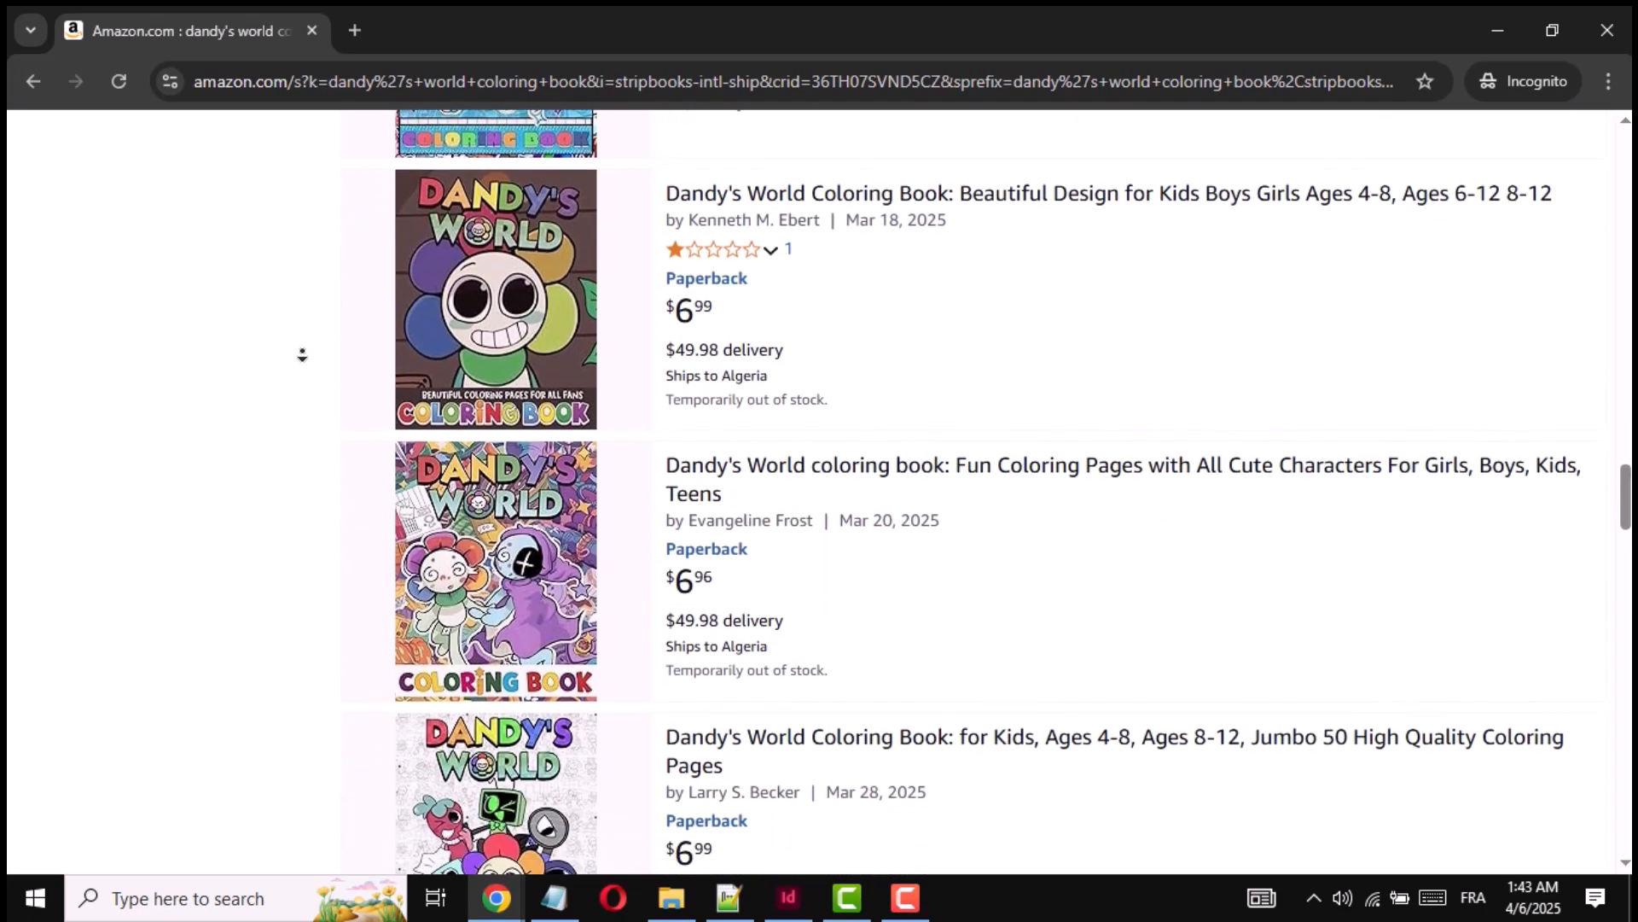
{"action": "scroll", "coordinate": [302, 355], "scroll_direction": "down", "scroll_amount": 4}
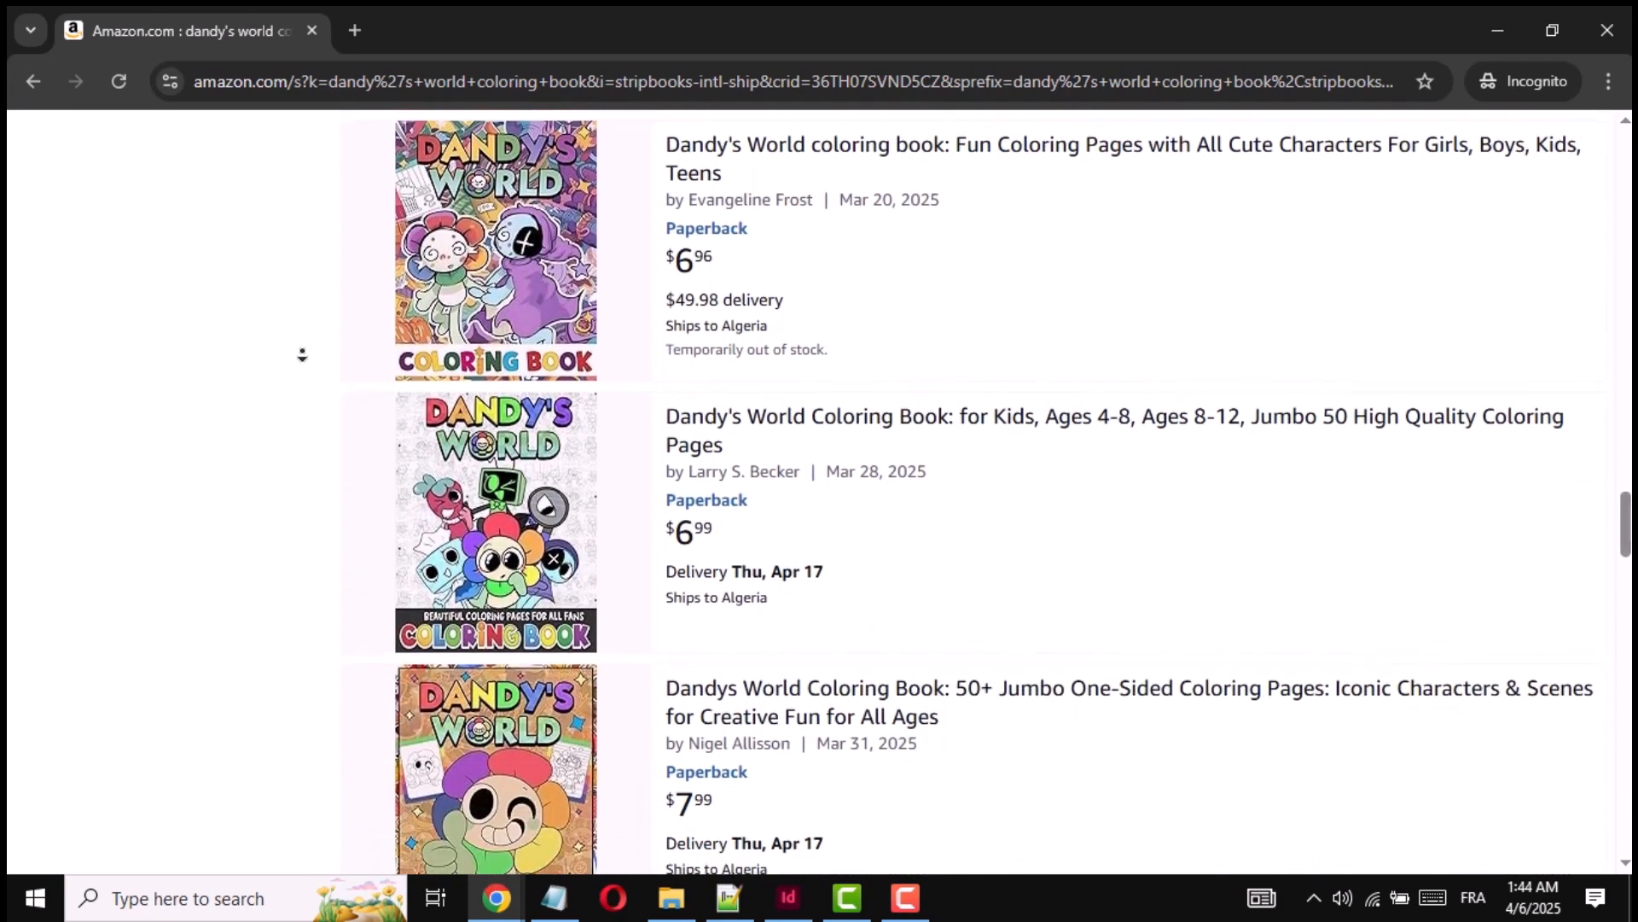
{"action": "scroll", "coordinate": [302, 355], "scroll_direction": "down", "scroll_amount": 4}
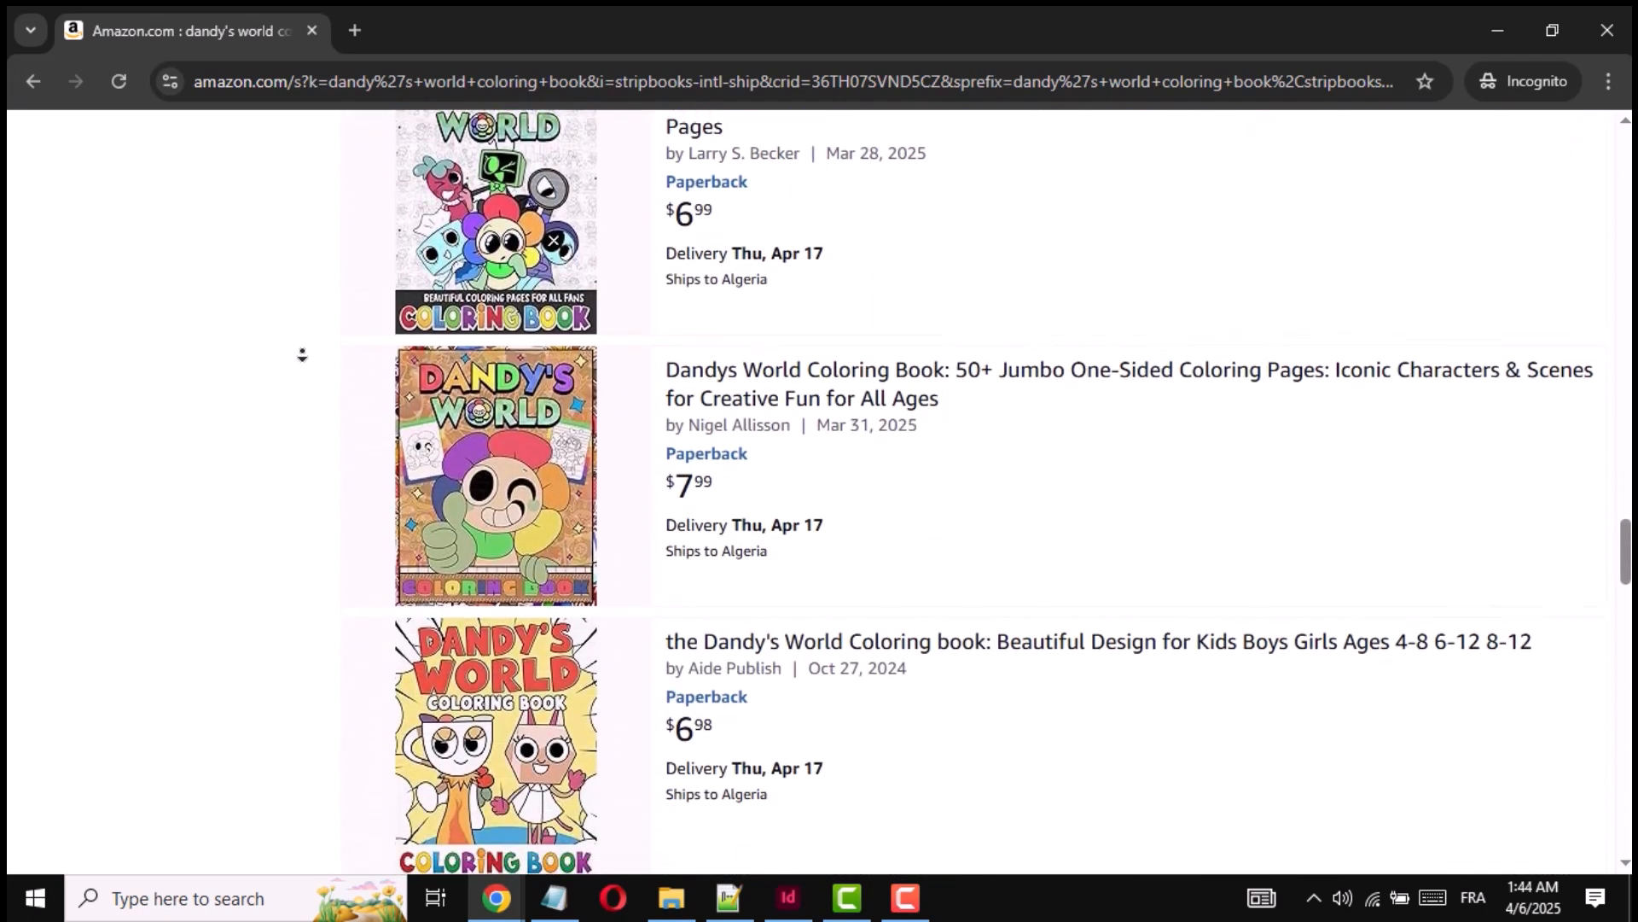
{"action": "scroll", "coordinate": [302, 355], "scroll_direction": "down", "scroll_amount": 4}
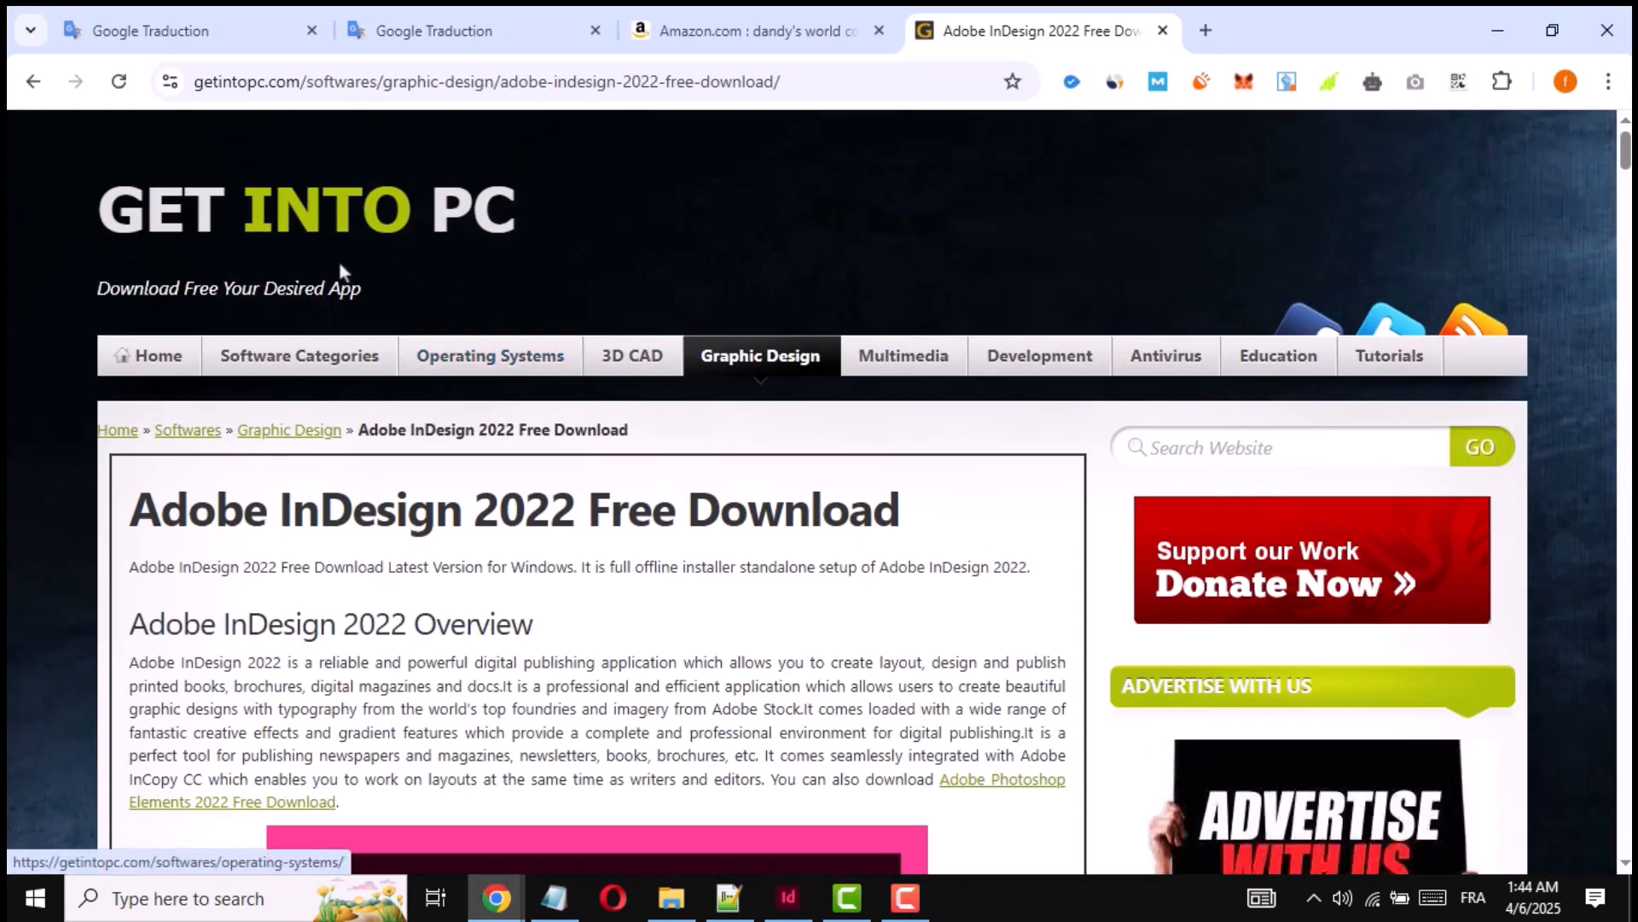
- Review the Adobe InDesign 2022 download page, from the version in its heading down to the 64-bit download link
{"action": "left_click_drag", "start_coordinate": [201, 498], "coordinate": [605, 509]}
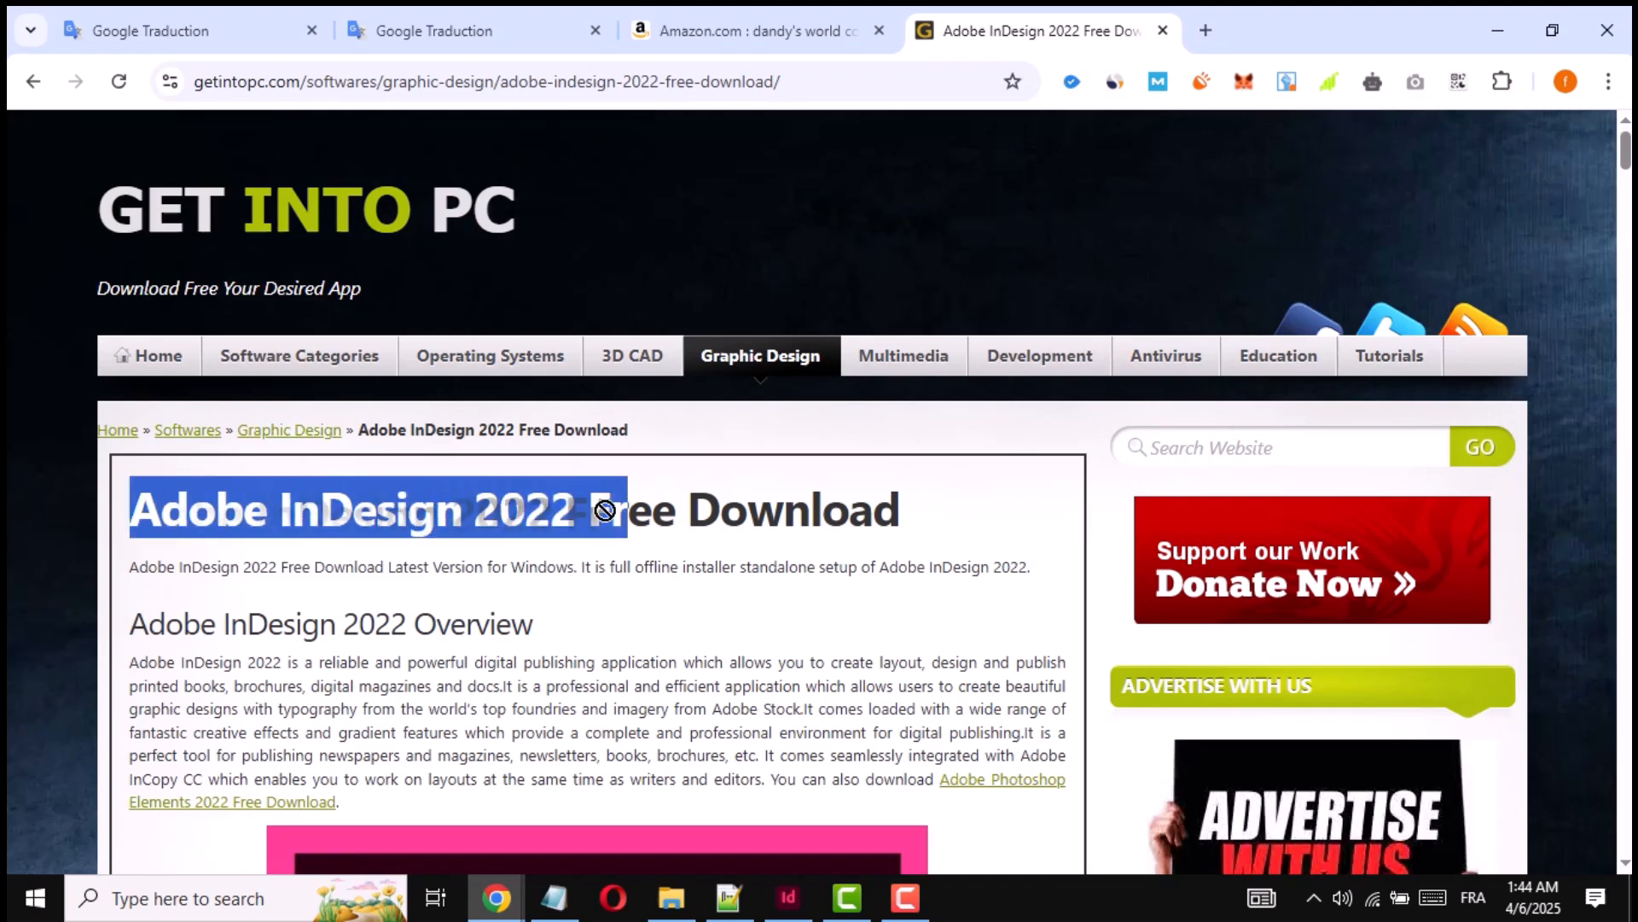
{"action": "triple_click", "coordinate": [546, 510]}
{"action": "scroll", "coordinate": [656, 423], "scroll_direction": "down", "scroll_amount": 2}
{"action": "left_click", "coordinate": [566, 405]}
{"action": "scroll", "coordinate": [601, 365], "scroll_direction": "down", "scroll_amount": 6}
{"action": "scroll", "coordinate": [602, 371], "scroll_direction": "down", "scroll_amount": 20}
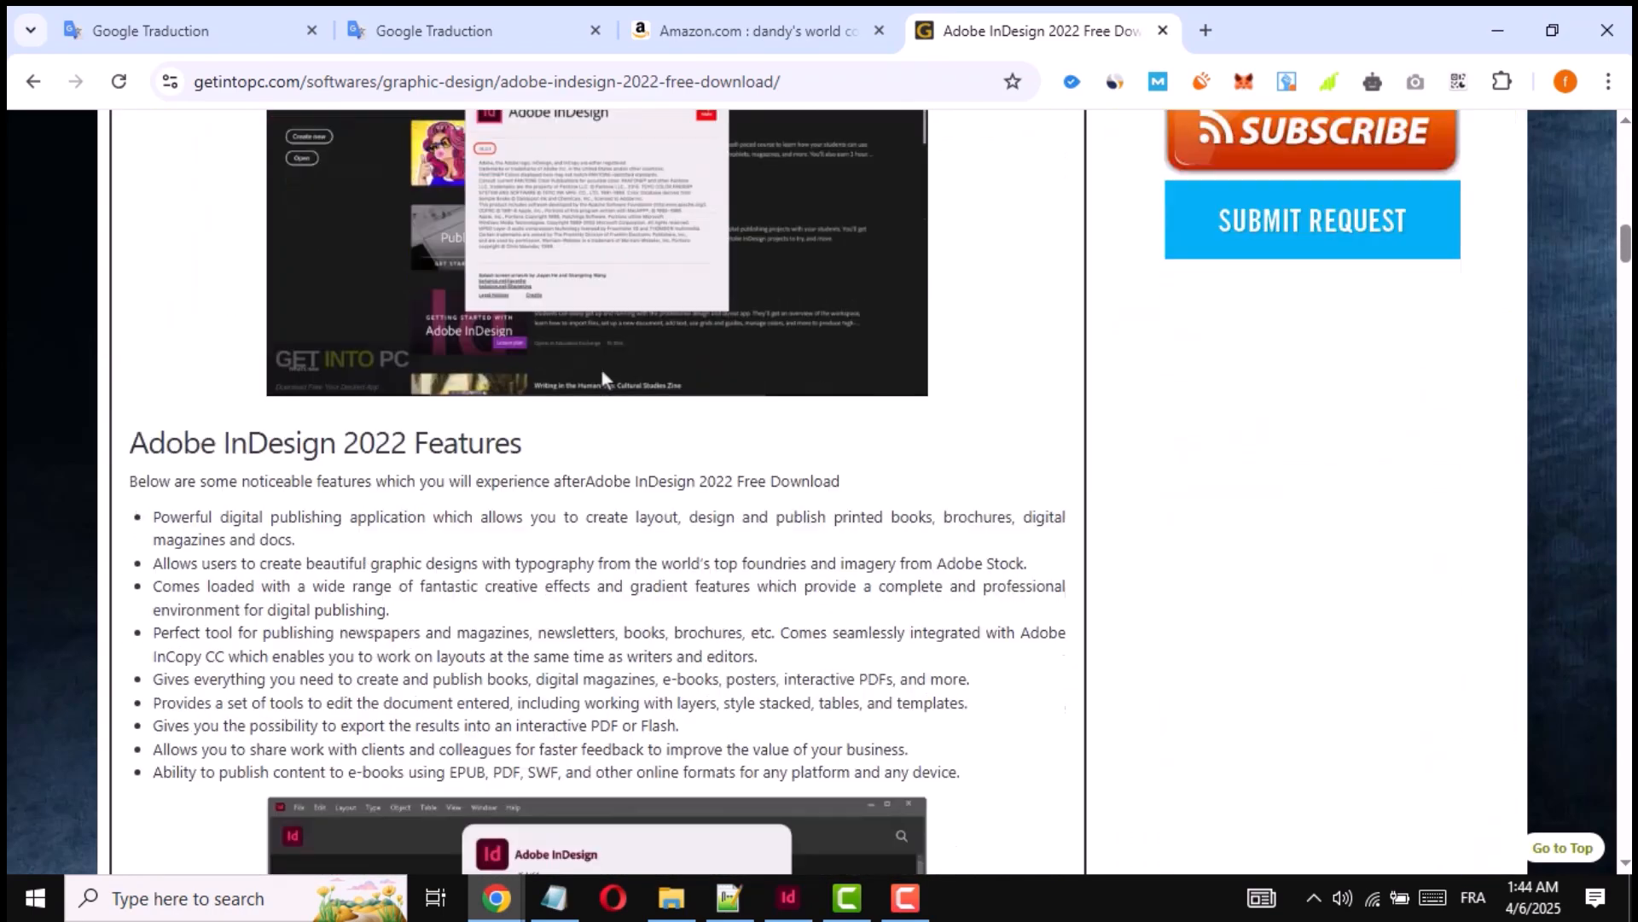
{"action": "scroll", "coordinate": [601, 371], "scroll_direction": "down", "scroll_amount": 15}
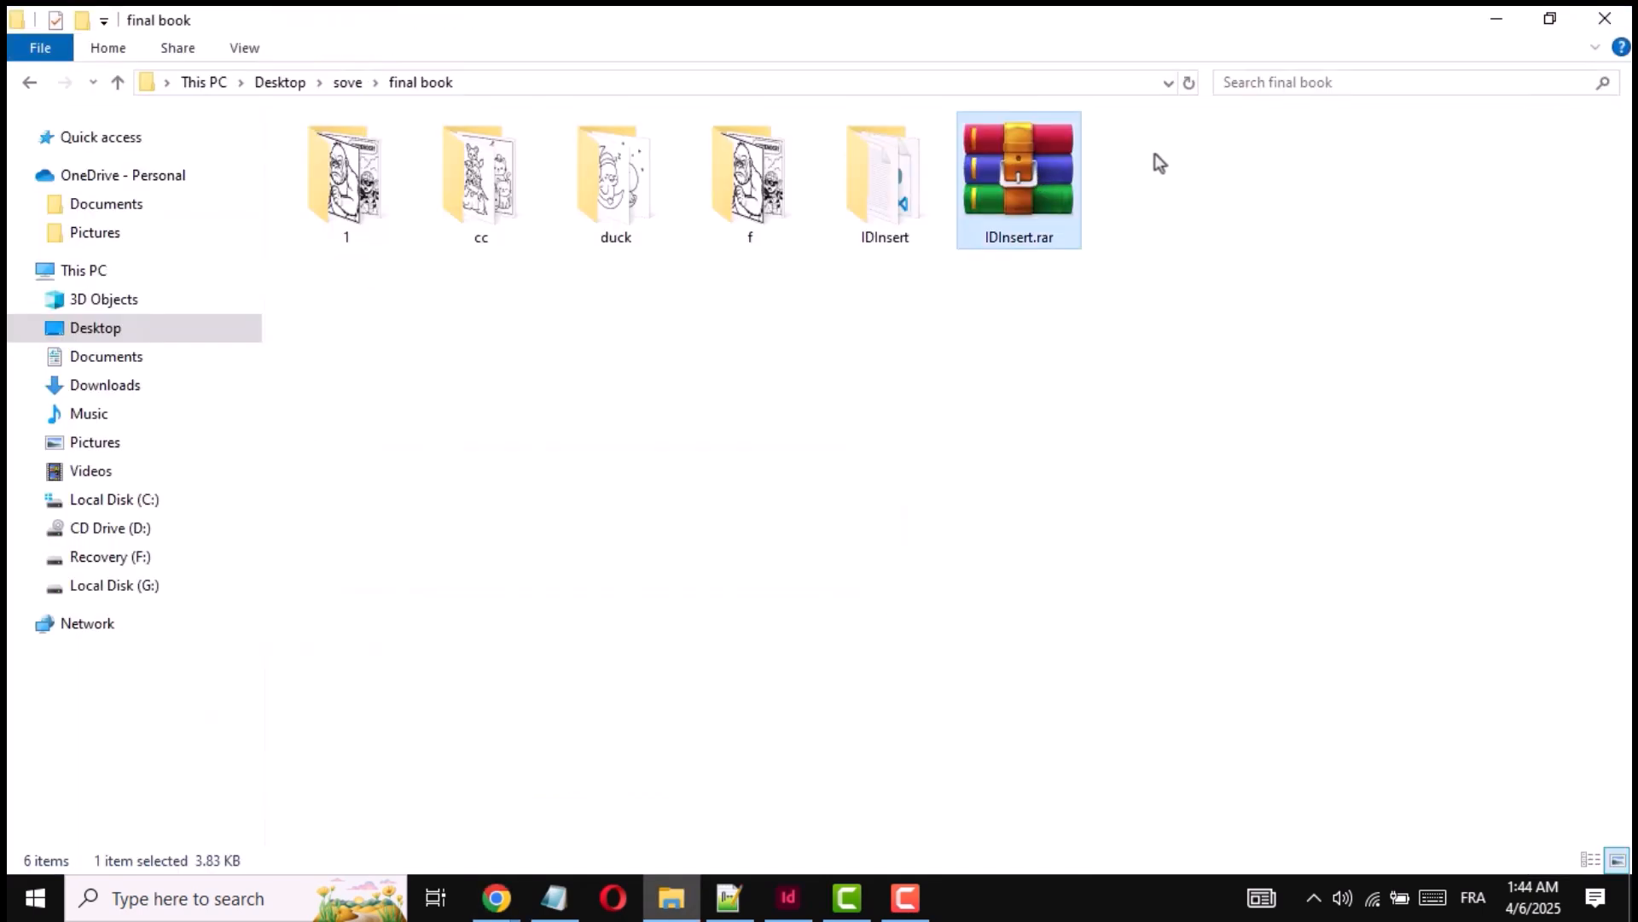
- Extract the IDInsert.rar archive into the final book folder and open the IDInsert folder
{"action": "left_click_drag", "start_coordinate": [1155, 152], "coordinate": [1098, 304]}
{"action": "right_click", "coordinate": [1035, 199]}
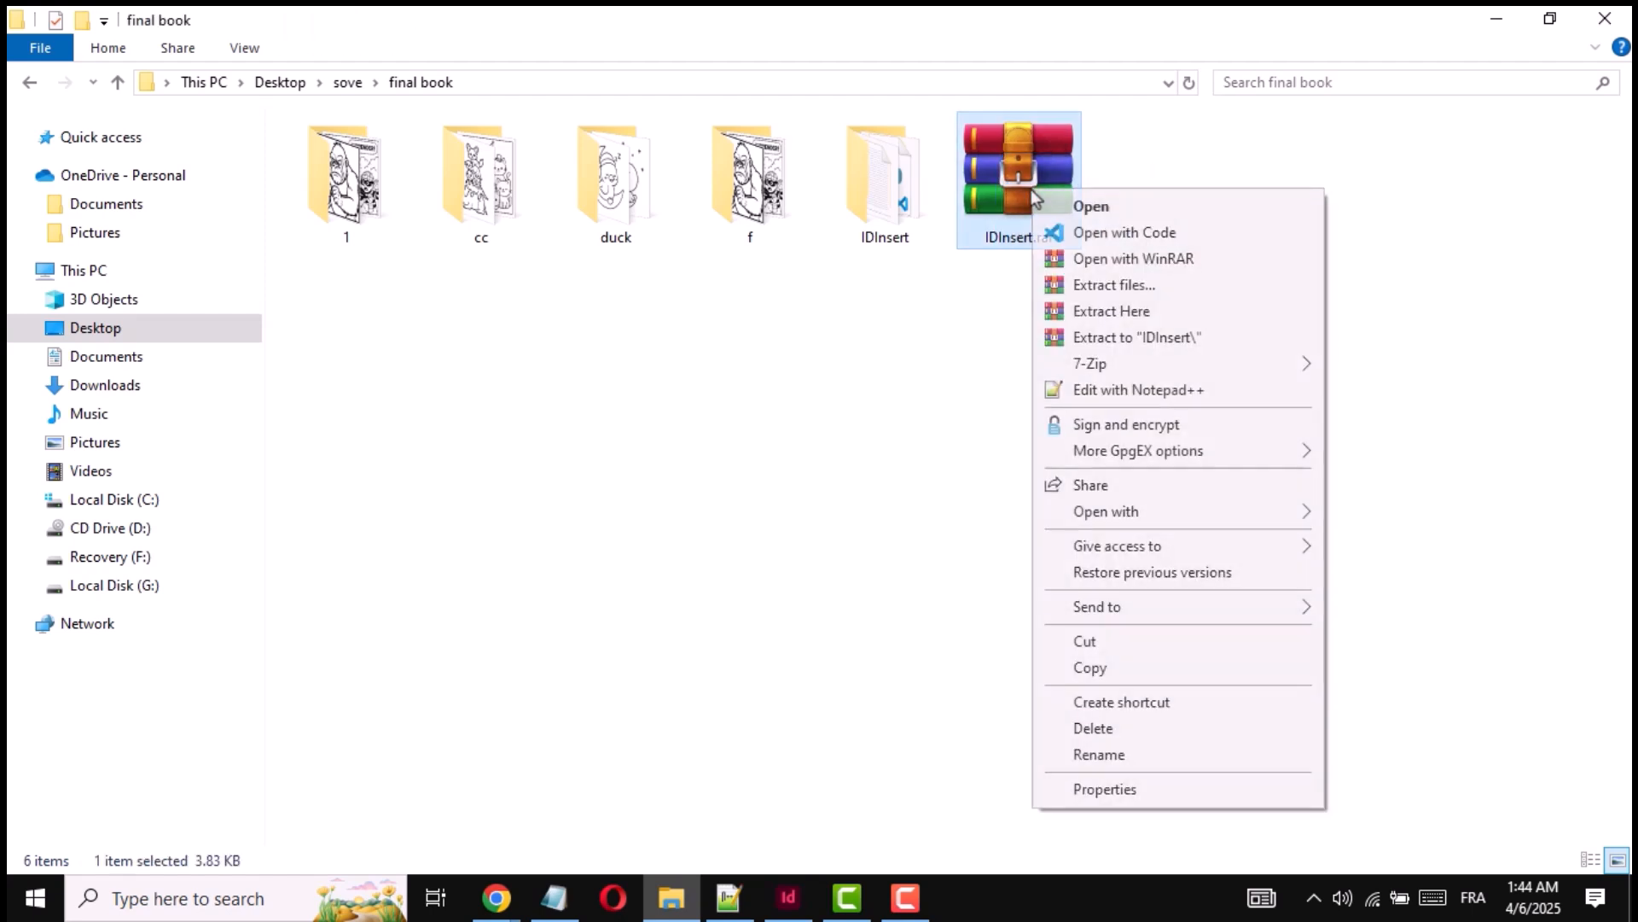
{"action": "left_click", "coordinate": [1111, 312]}
{"action": "left_click_drag", "start_coordinate": [836, 307], "coordinate": [899, 222]}
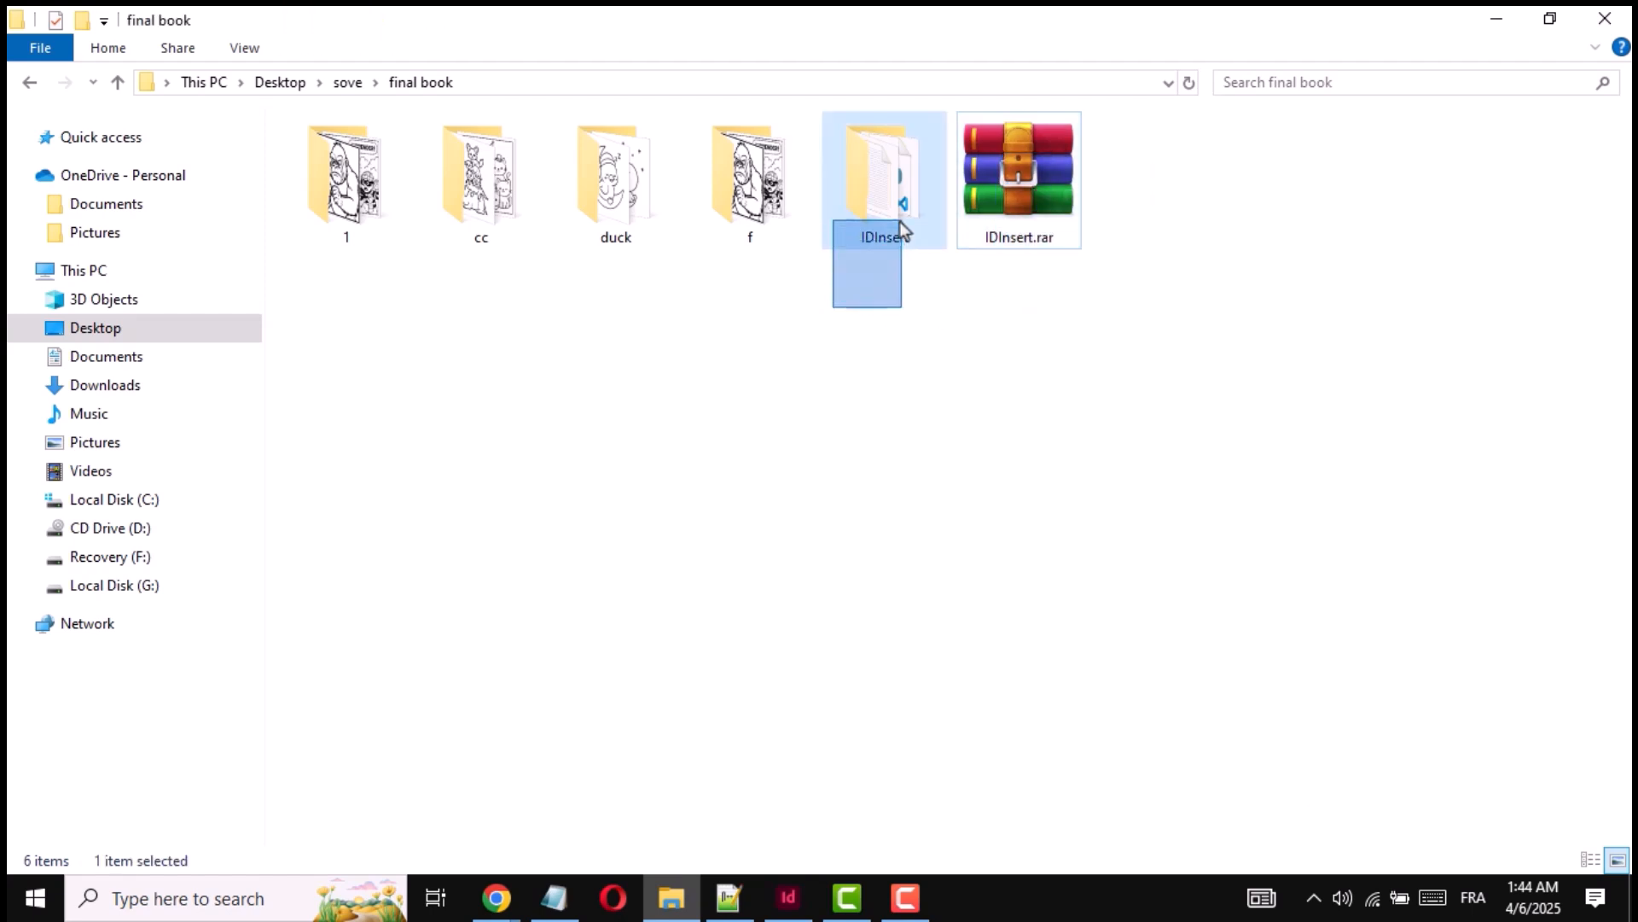
{"action": "double_click", "coordinate": [894, 179]}
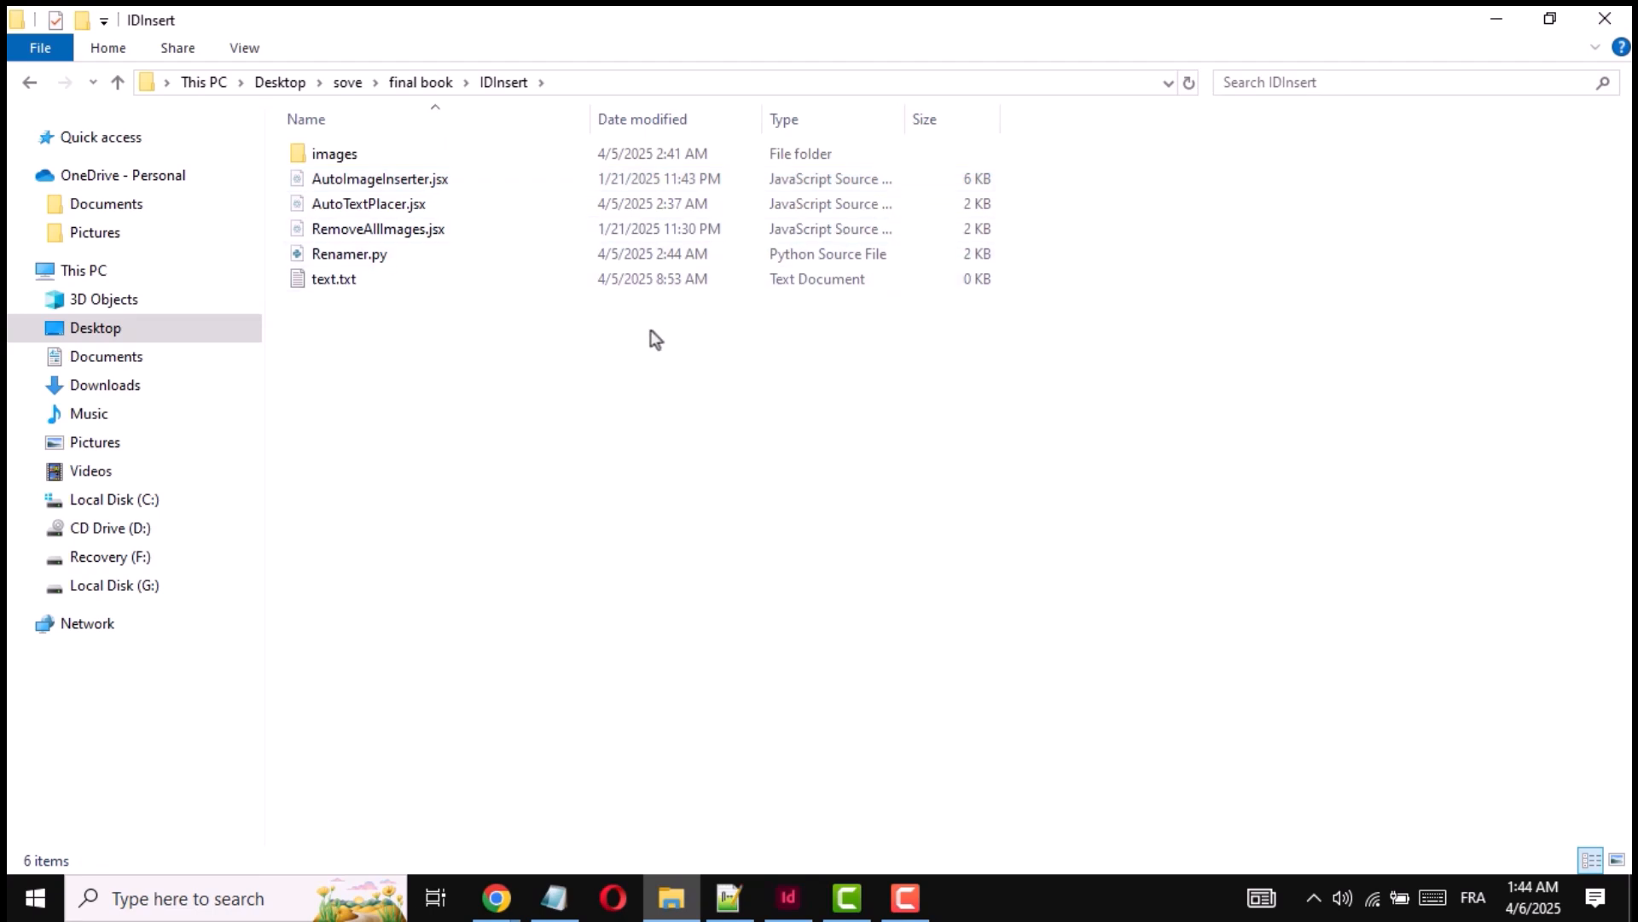
{"action": "left_click_drag", "start_coordinate": [463, 361], "coordinate": [884, 302]}
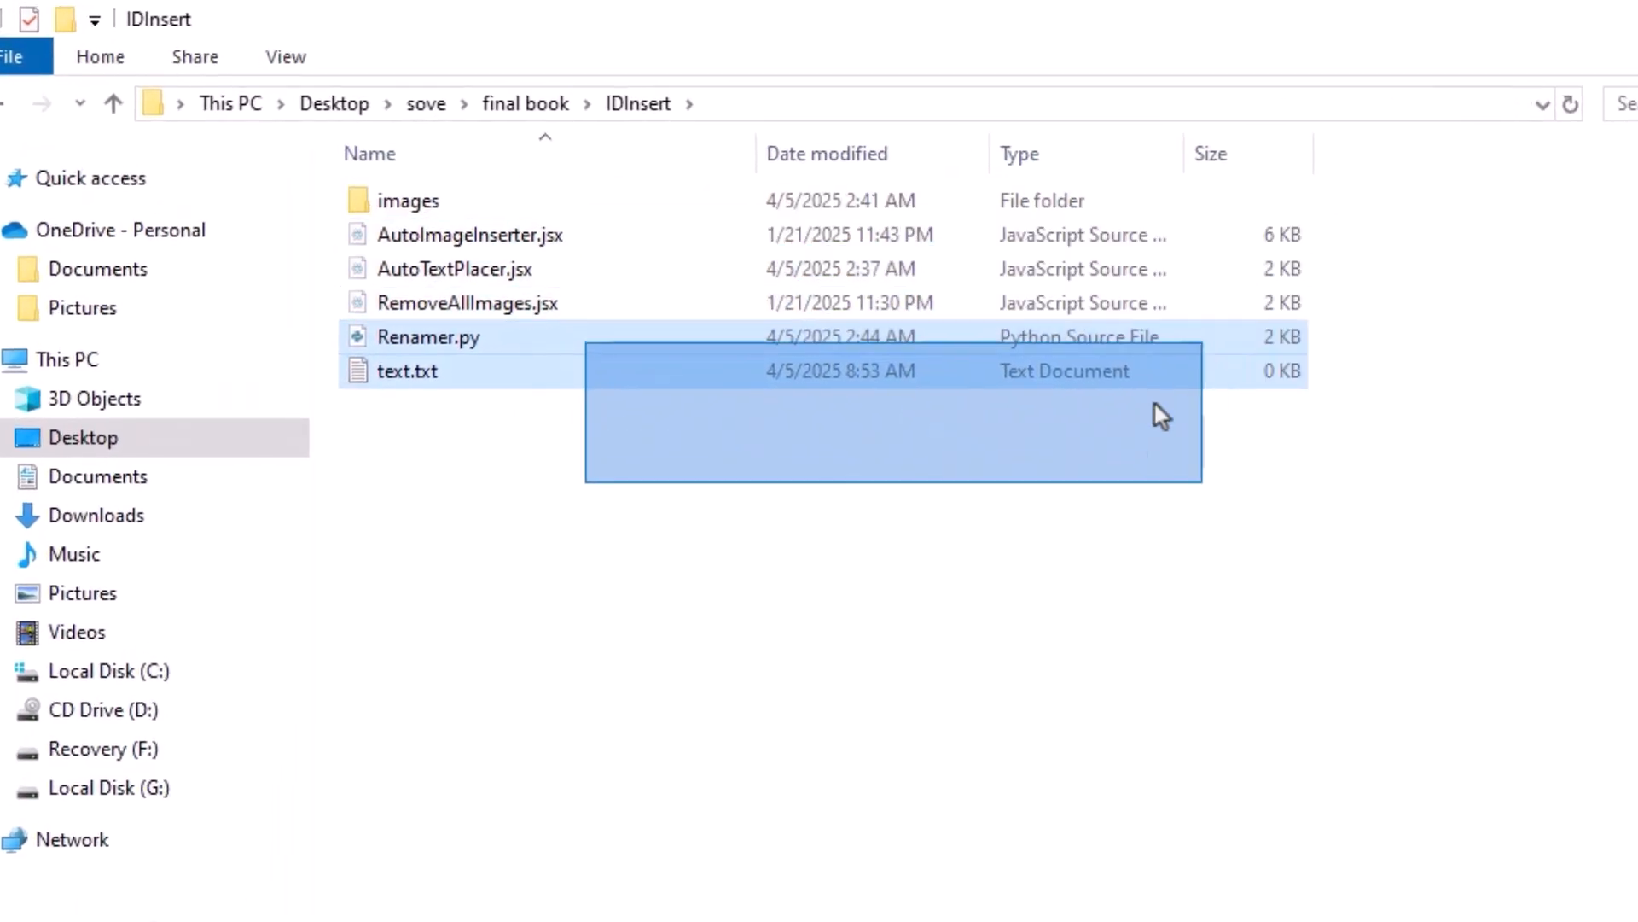
{"action": "left_click_drag", "start_coordinate": [1154, 403], "coordinate": [1032, 560]}
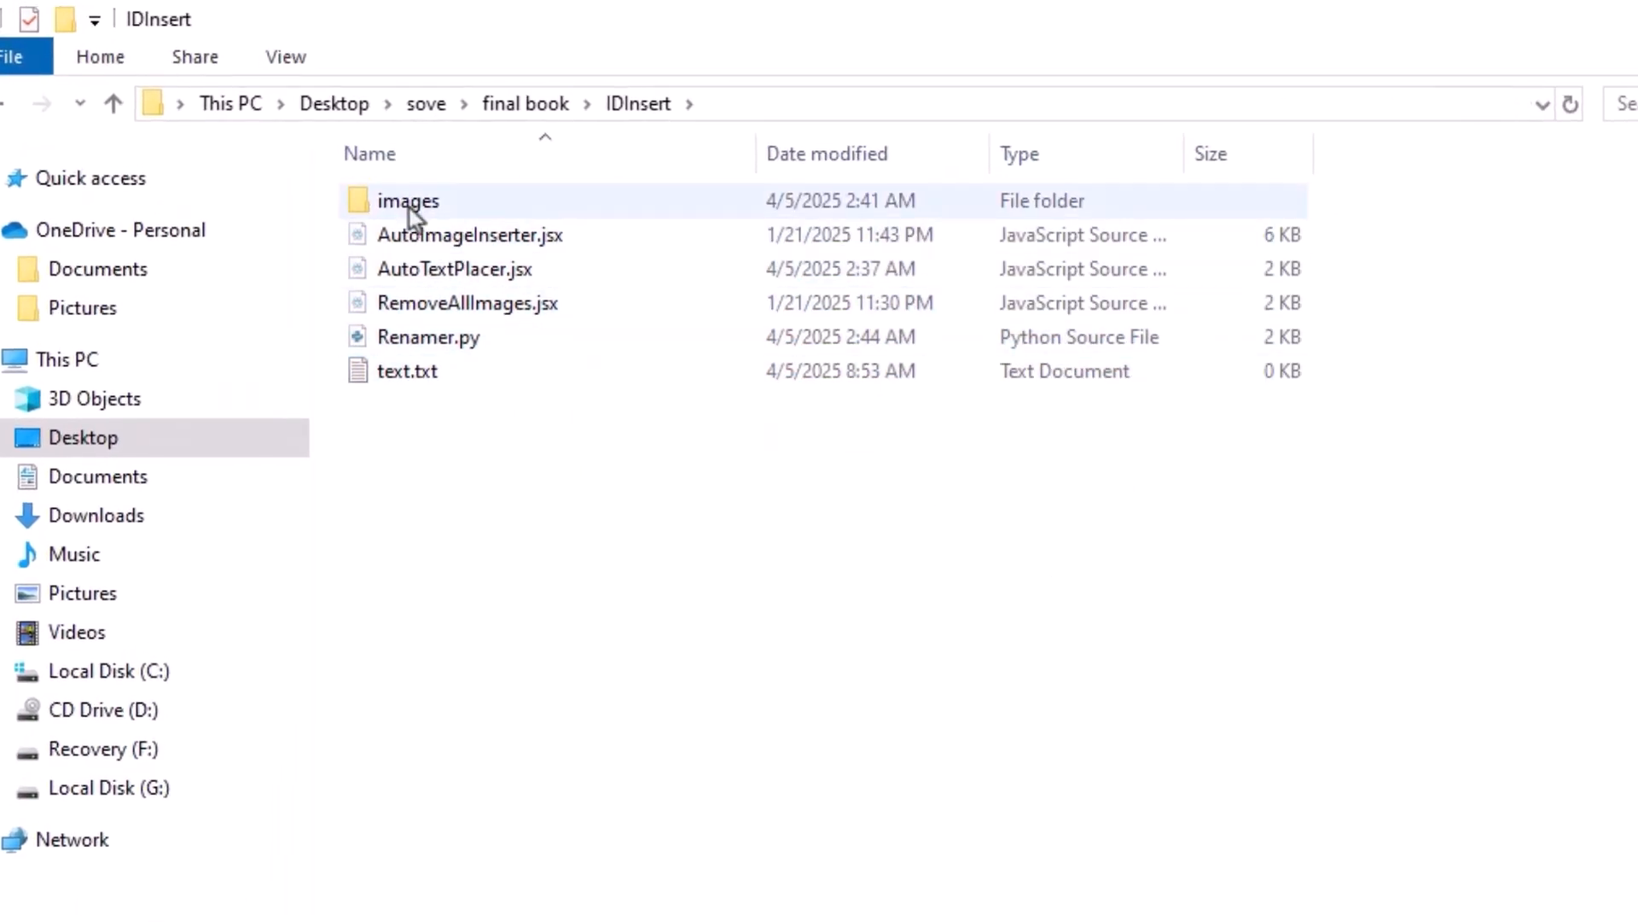
- Return to the final book folder and copy all the coloring images from the duck folder
{"action": "left_click", "coordinate": [457, 205]}
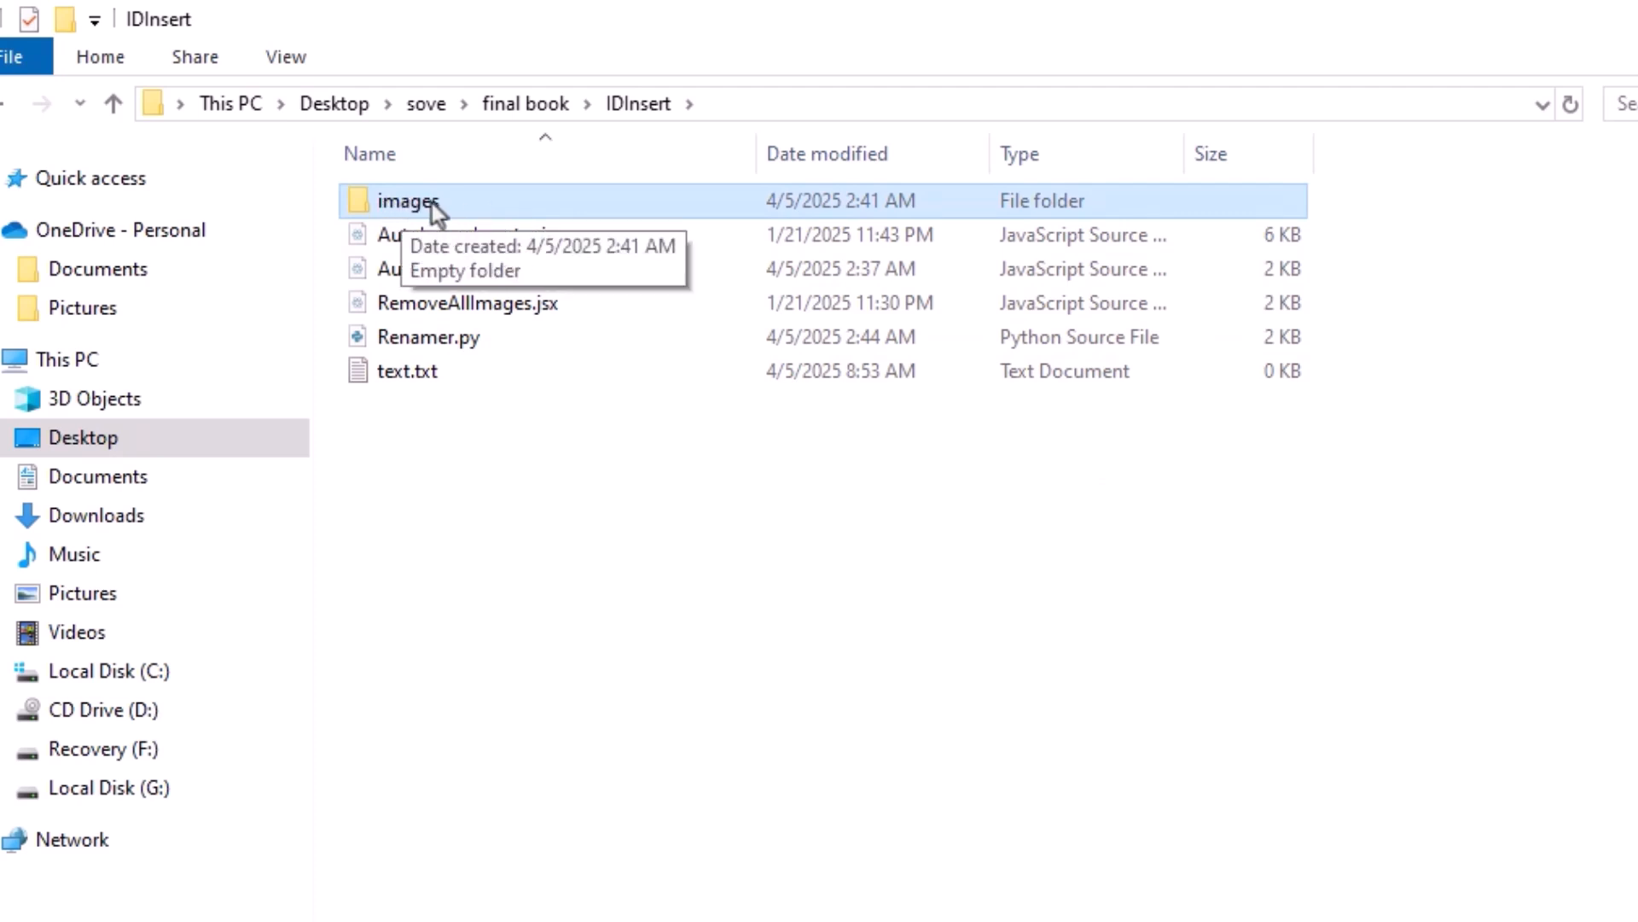
{"action": "left_click", "coordinate": [541, 111]}
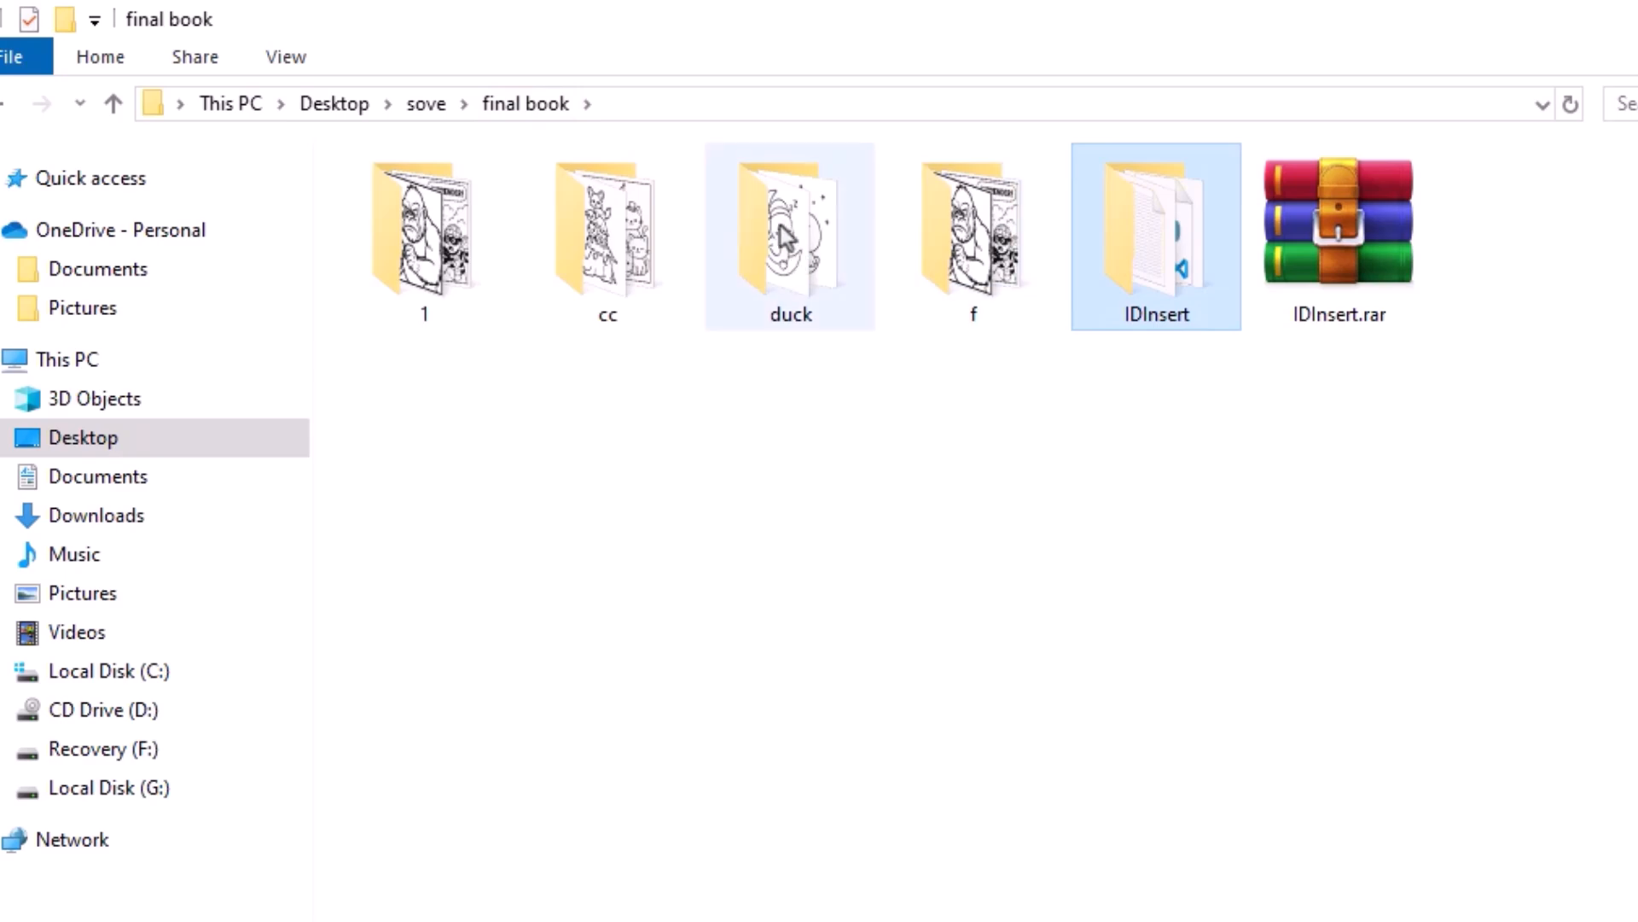
{"action": "double_click", "coordinate": [777, 229]}
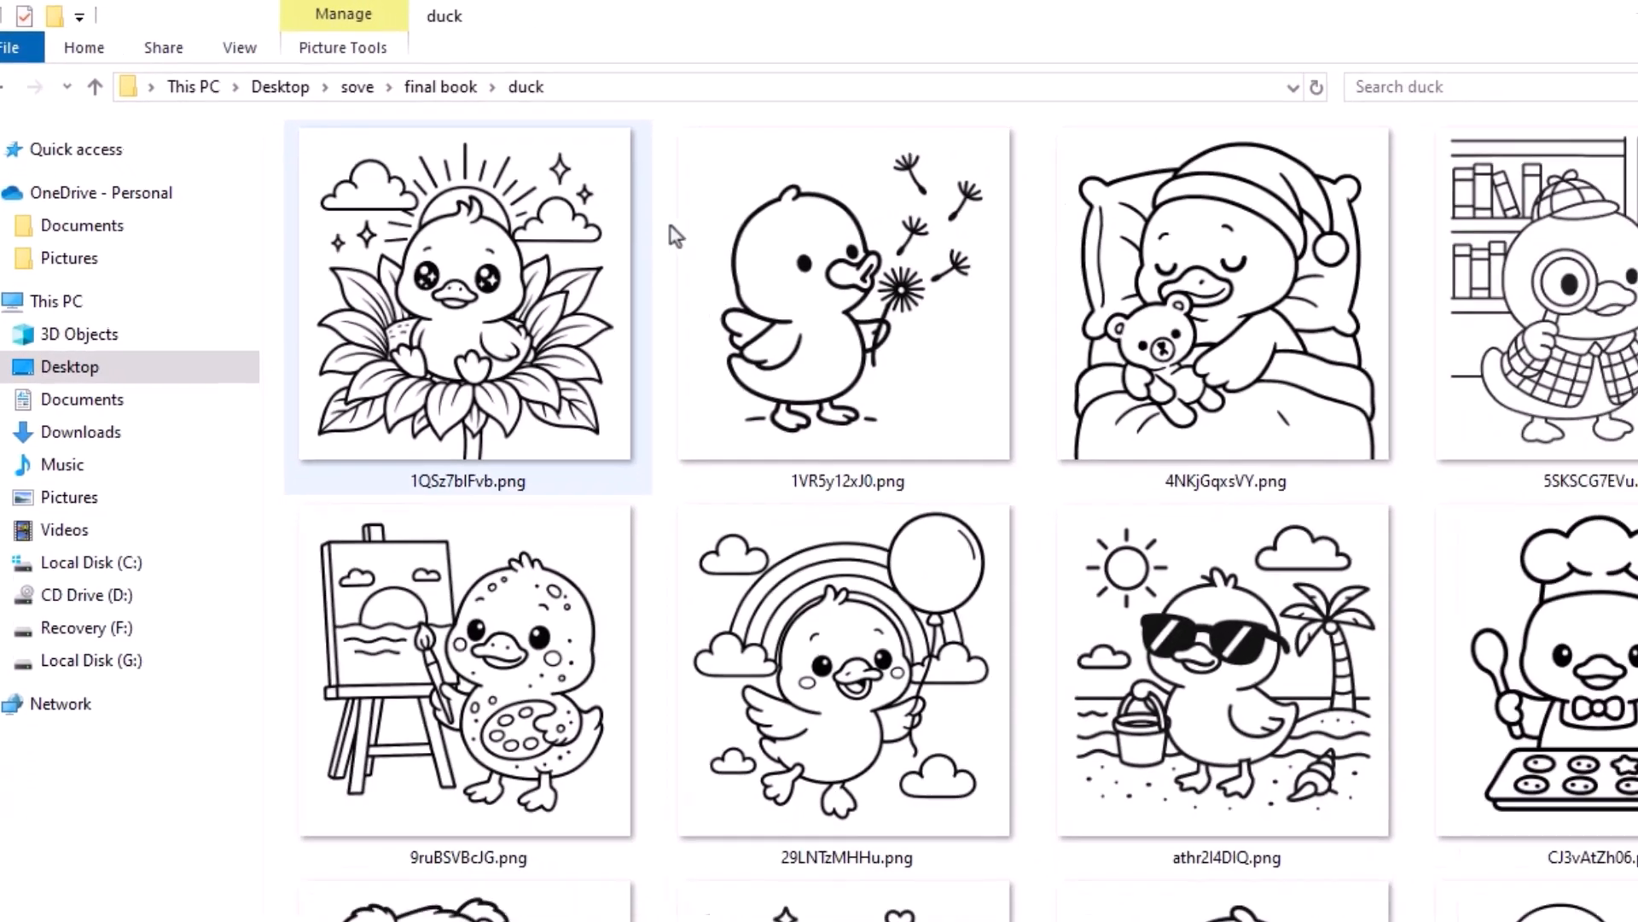
{"action": "scroll", "coordinate": [671, 227], "scroll_direction": "down", "scroll_amount": 4}
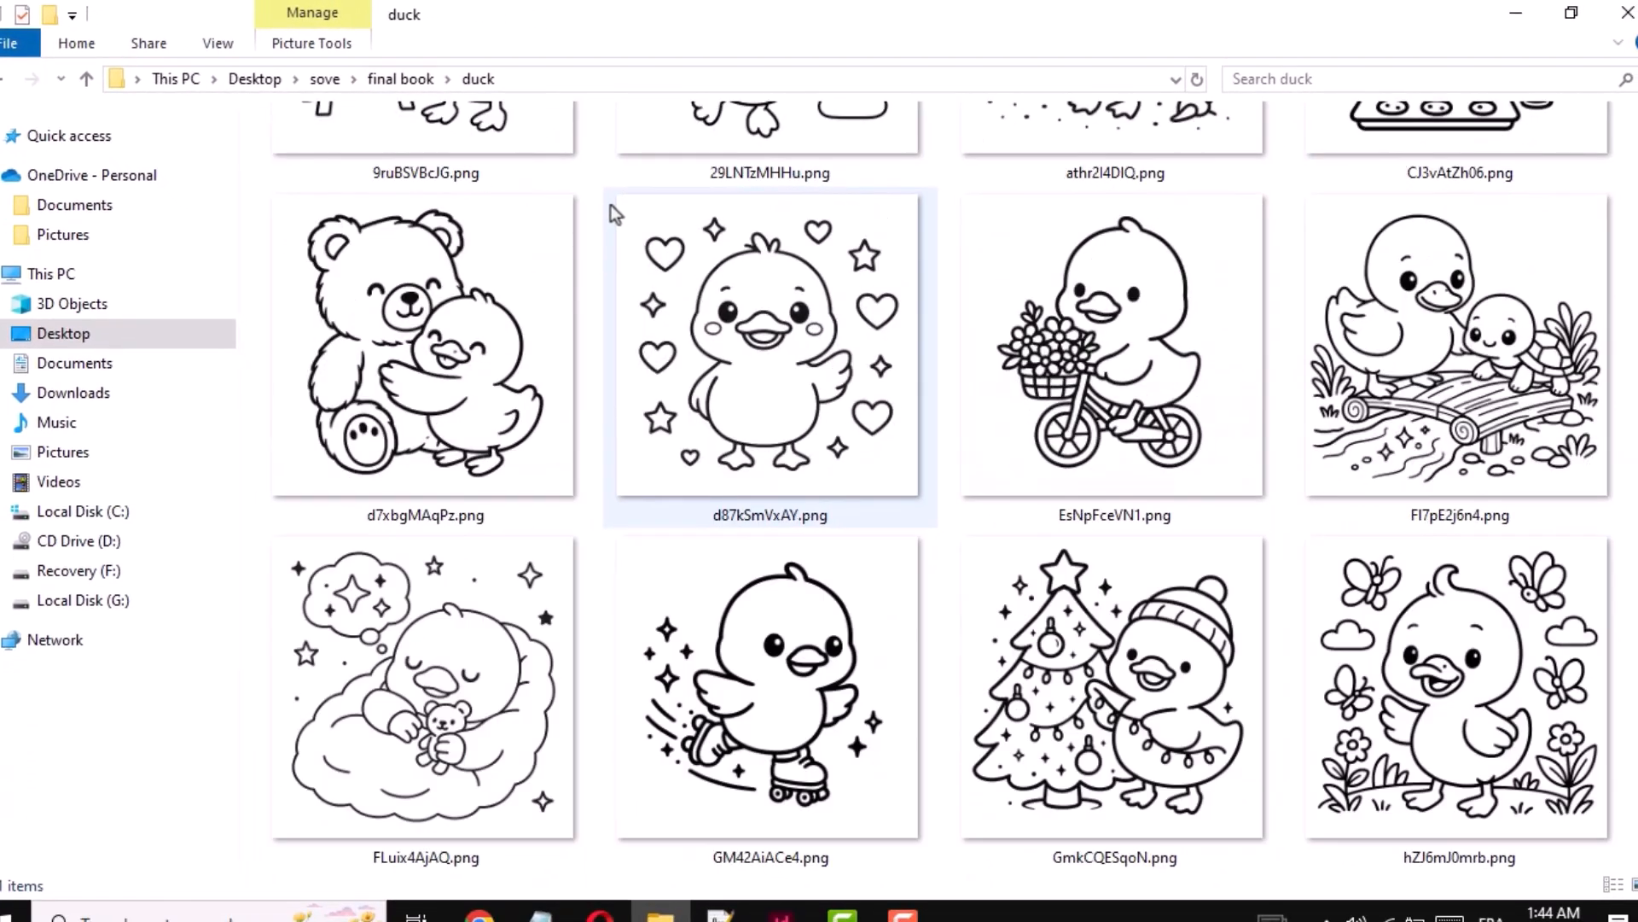
{"action": "scroll", "coordinate": [671, 226], "scroll_direction": "up", "scroll_amount": 4}
{"action": "key", "text": "ctrl+a"}
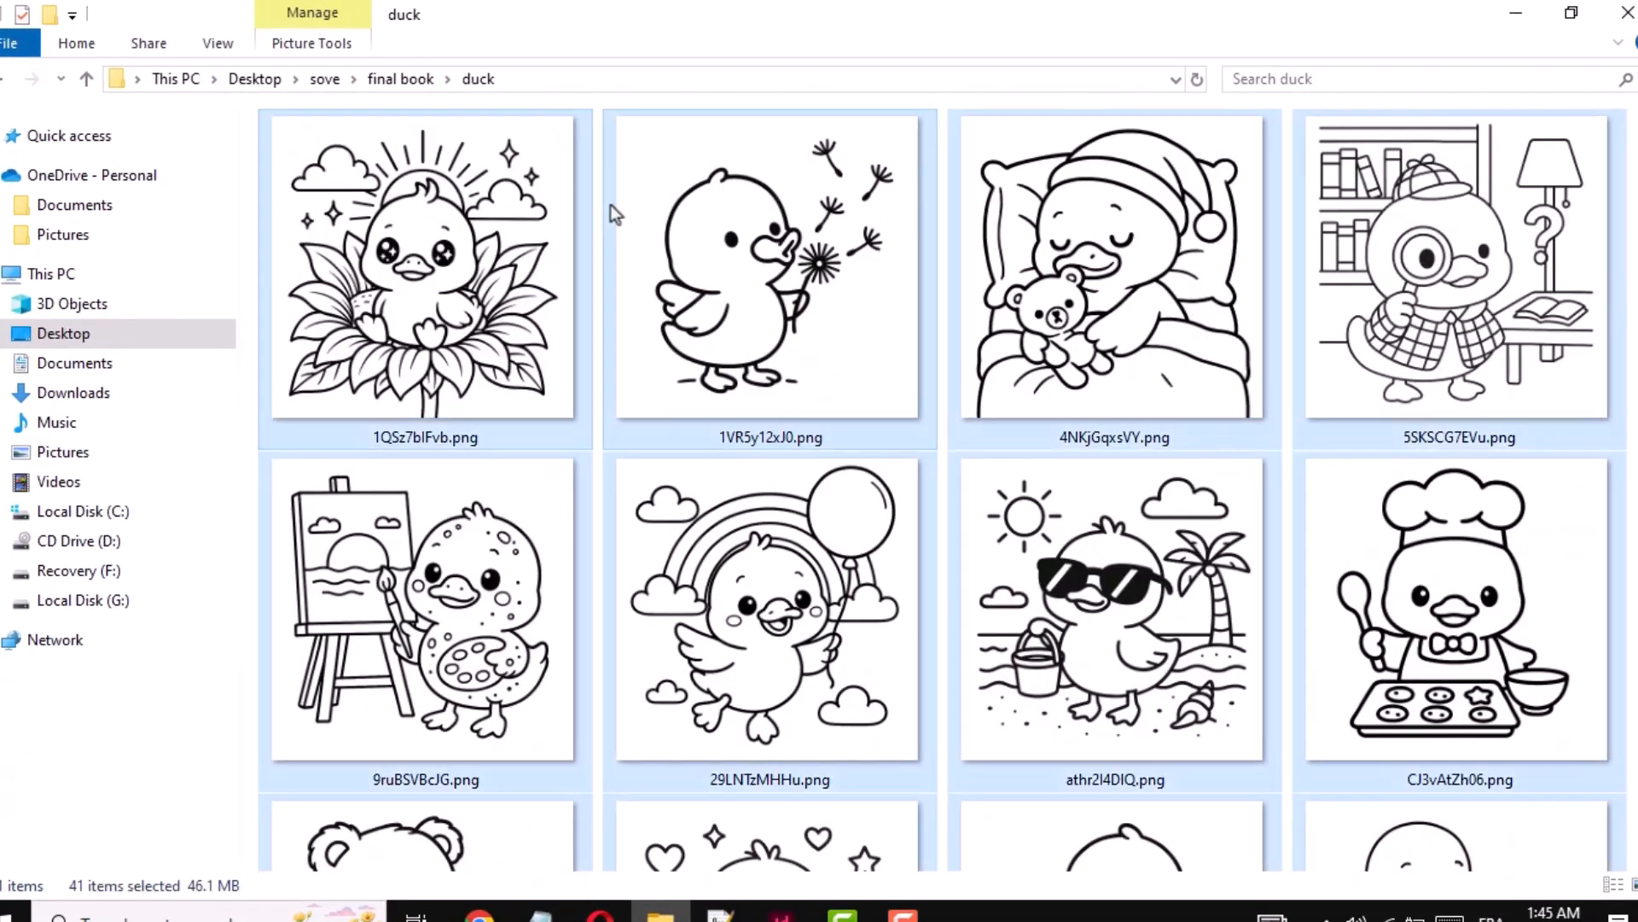
- Paste the copied duck images into the images folder inside IDInsert
{"action": "left_click", "coordinate": [413, 82]}
{"action": "left_click", "coordinate": [890, 237]}
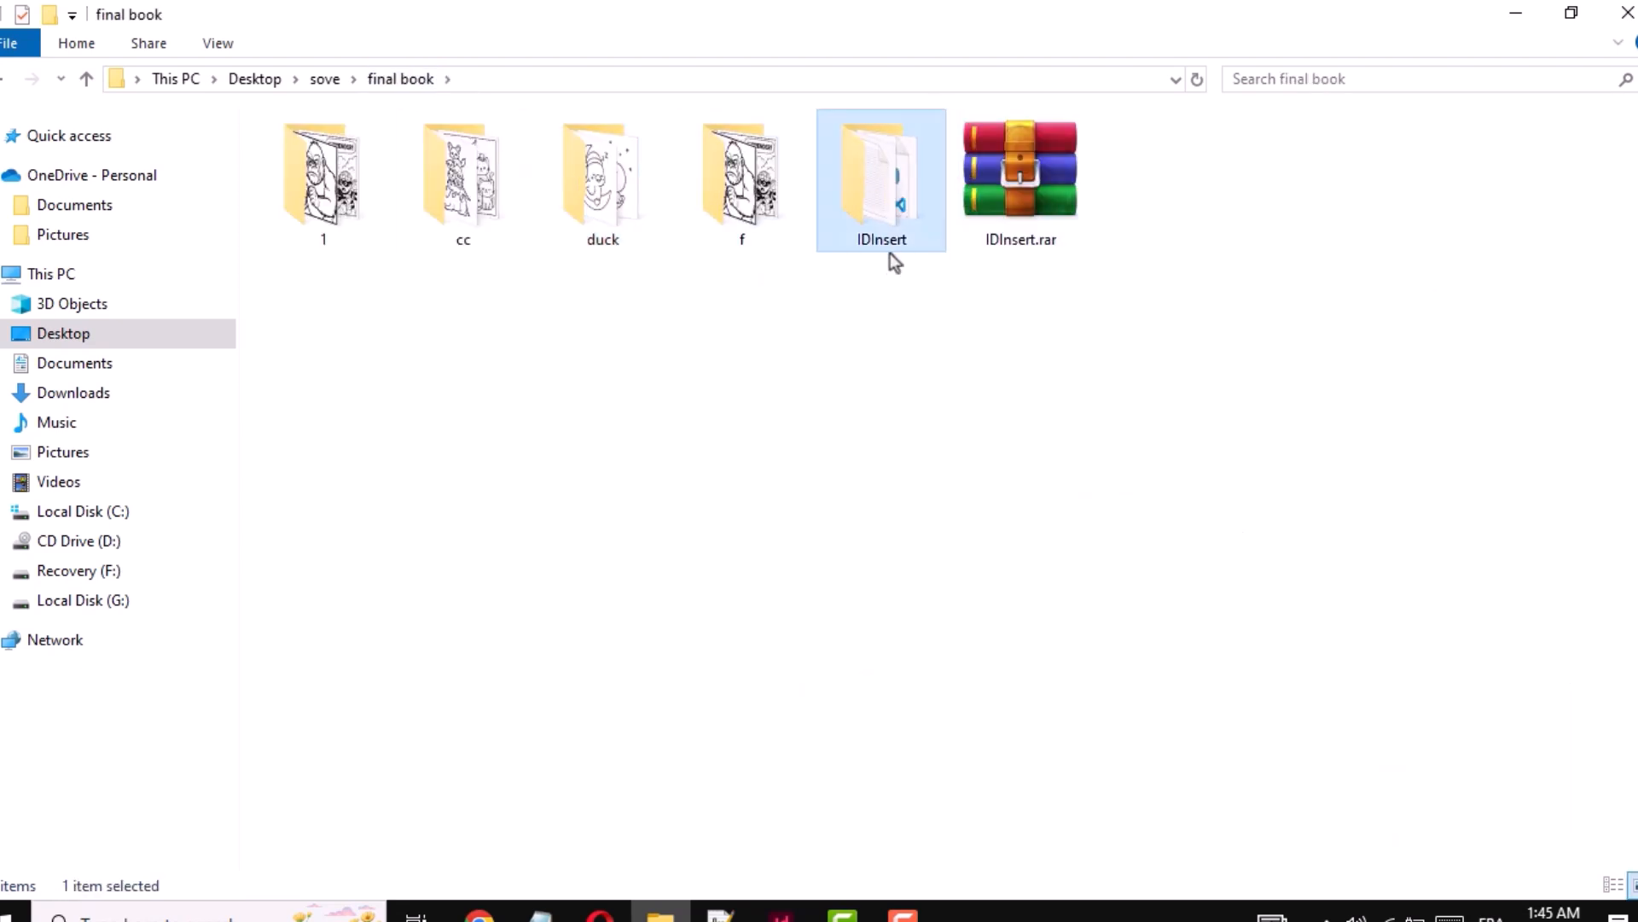
{"action": "double_click", "coordinate": [879, 178]}
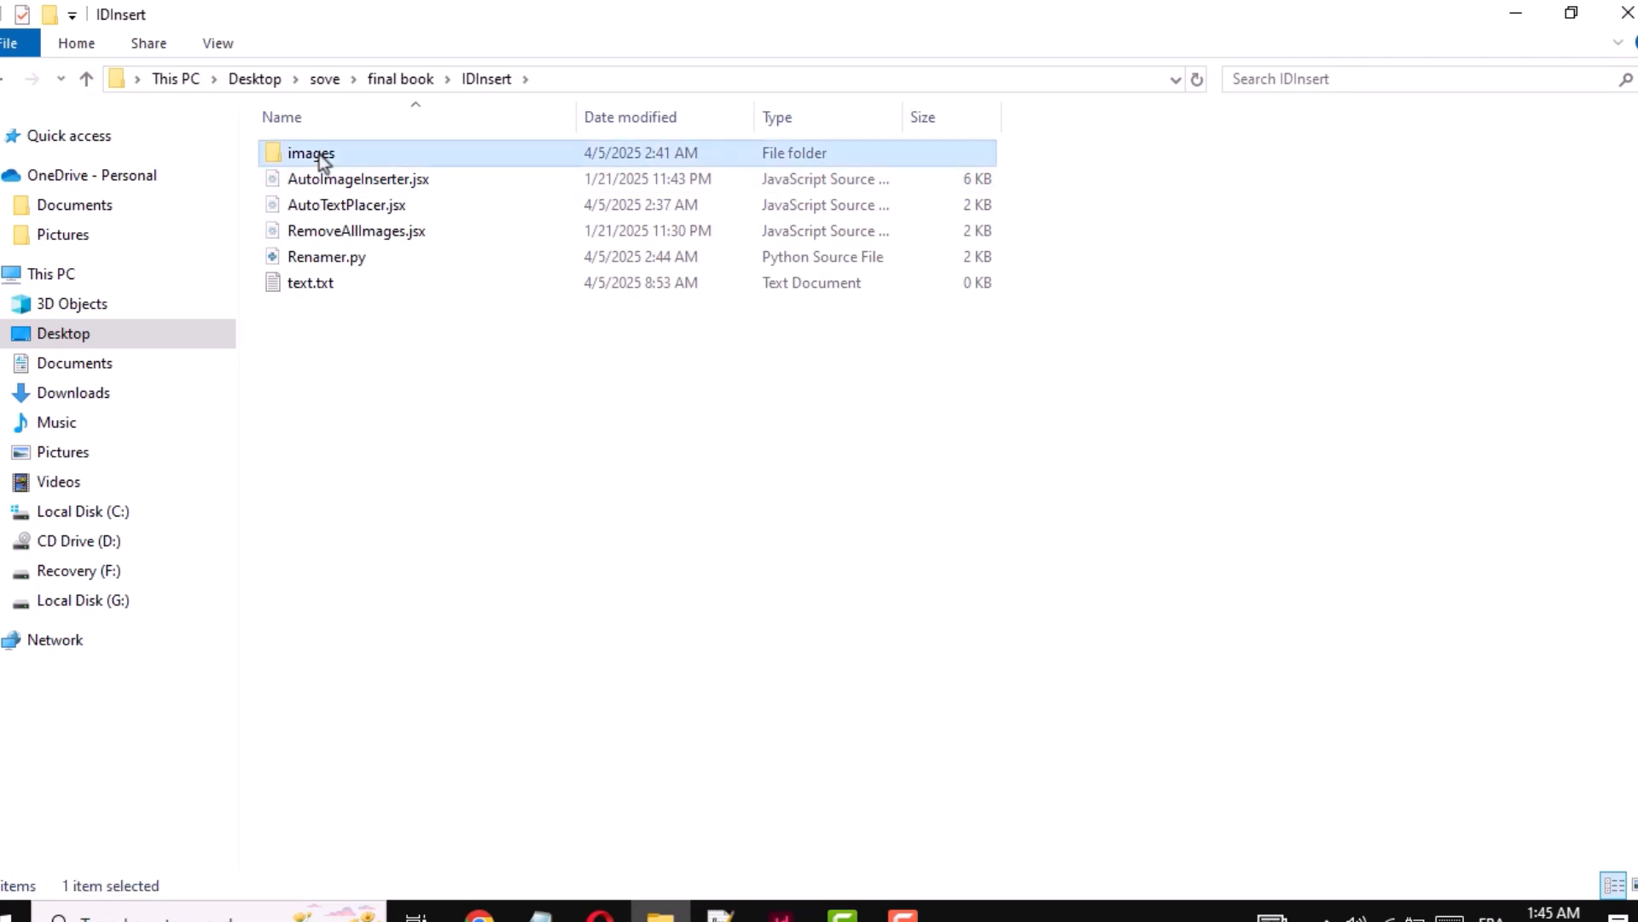
{"action": "double_click", "coordinate": [319, 155]}
{"action": "key", "text": "ctrl+v"}
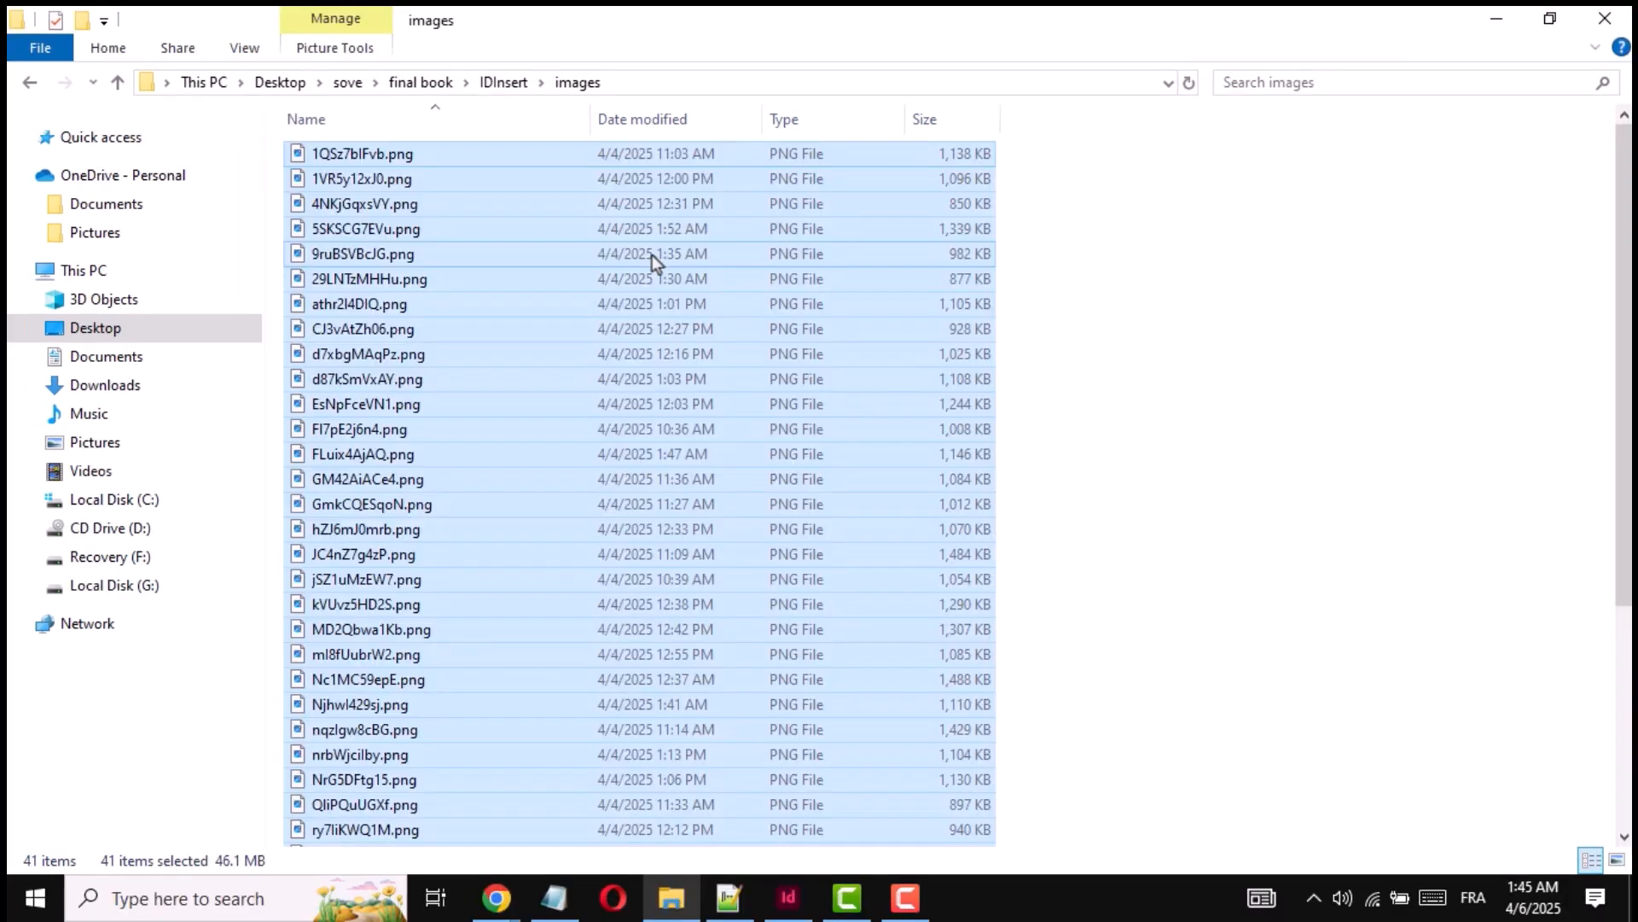
{"action": "scroll", "coordinate": [674, 251], "scroll_direction": "up", "scroll_amount": 8}
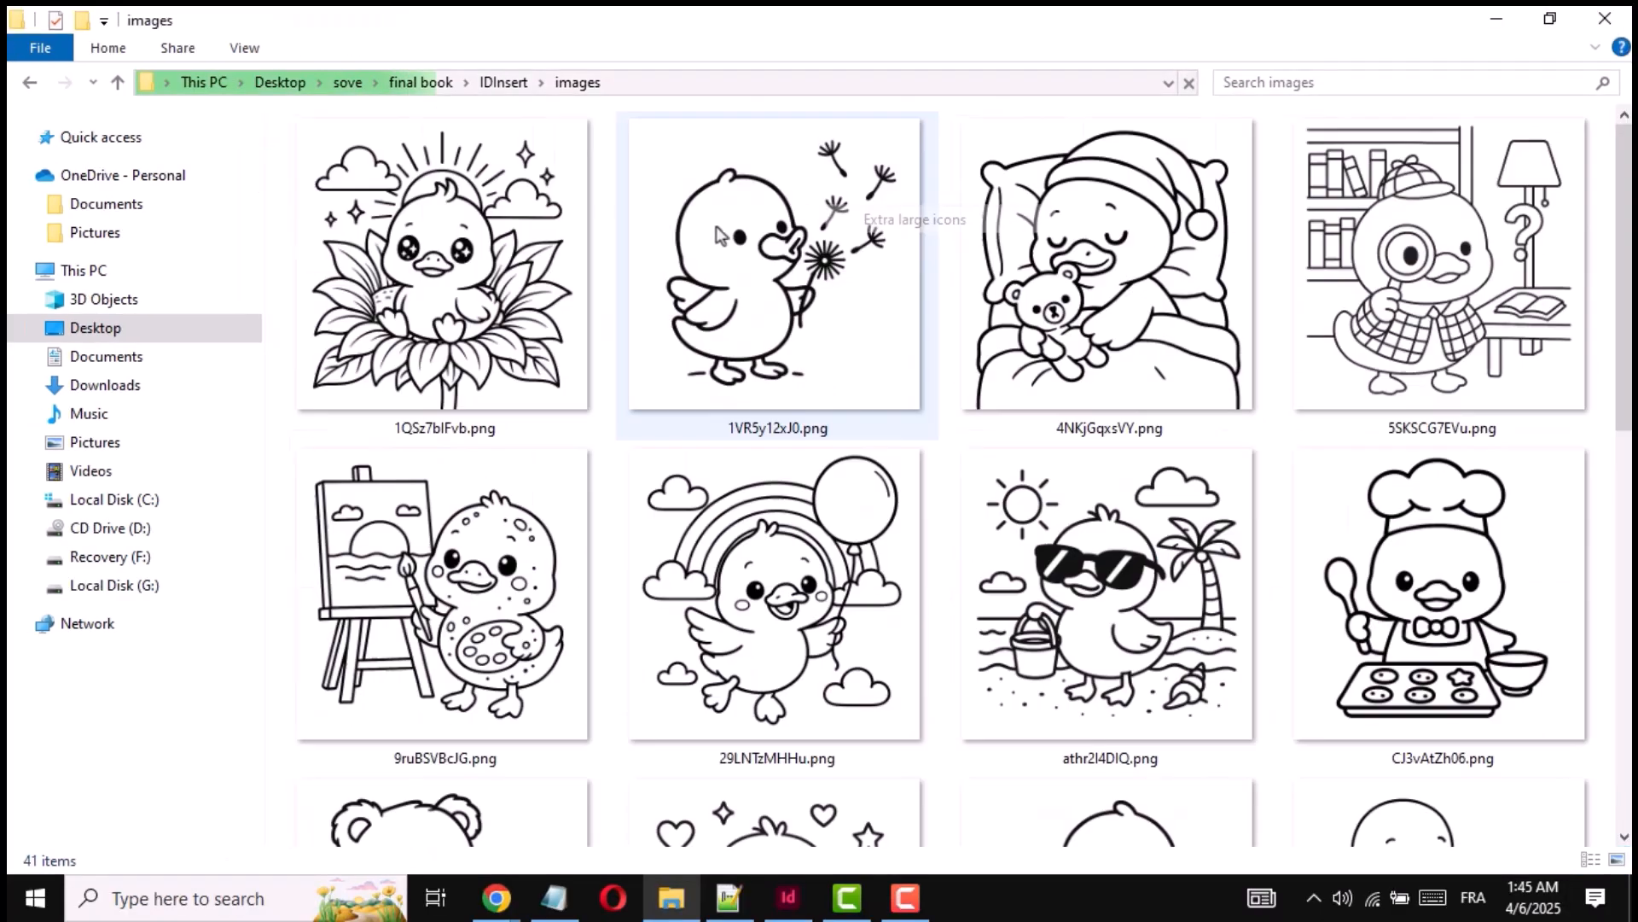
- Open a command prompt in the IDInsert folder and run "python Renamer.py" to rename the images
{"action": "left_click", "coordinate": [503, 82]}
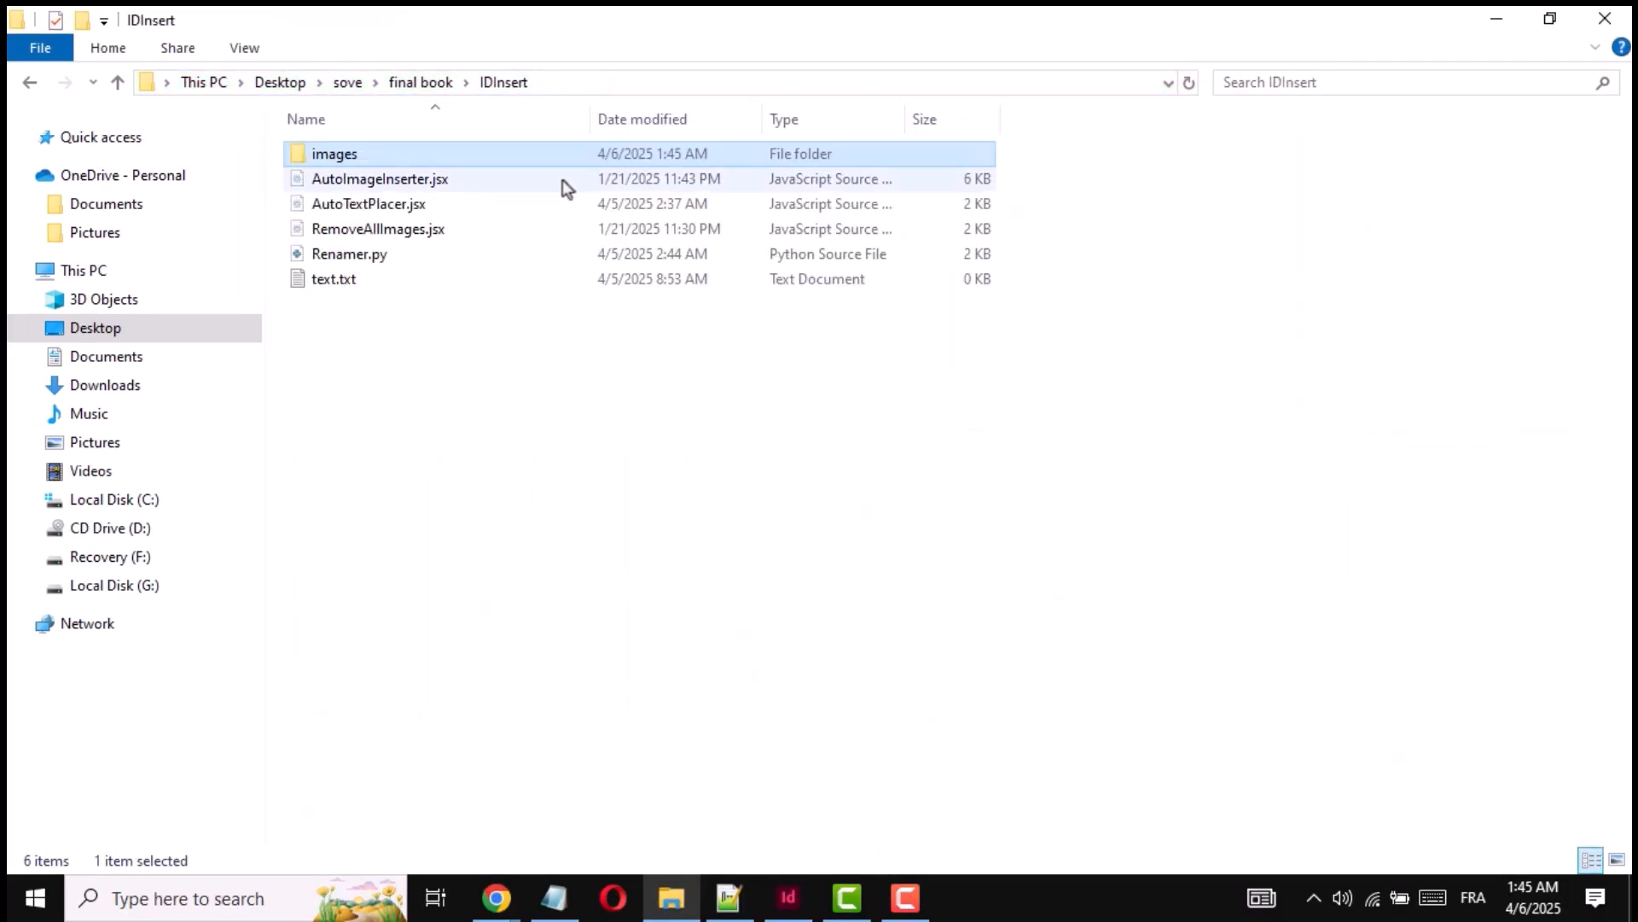
{"action": "left_click", "coordinate": [622, 81]}
{"action": "type", "text": "CMD"}
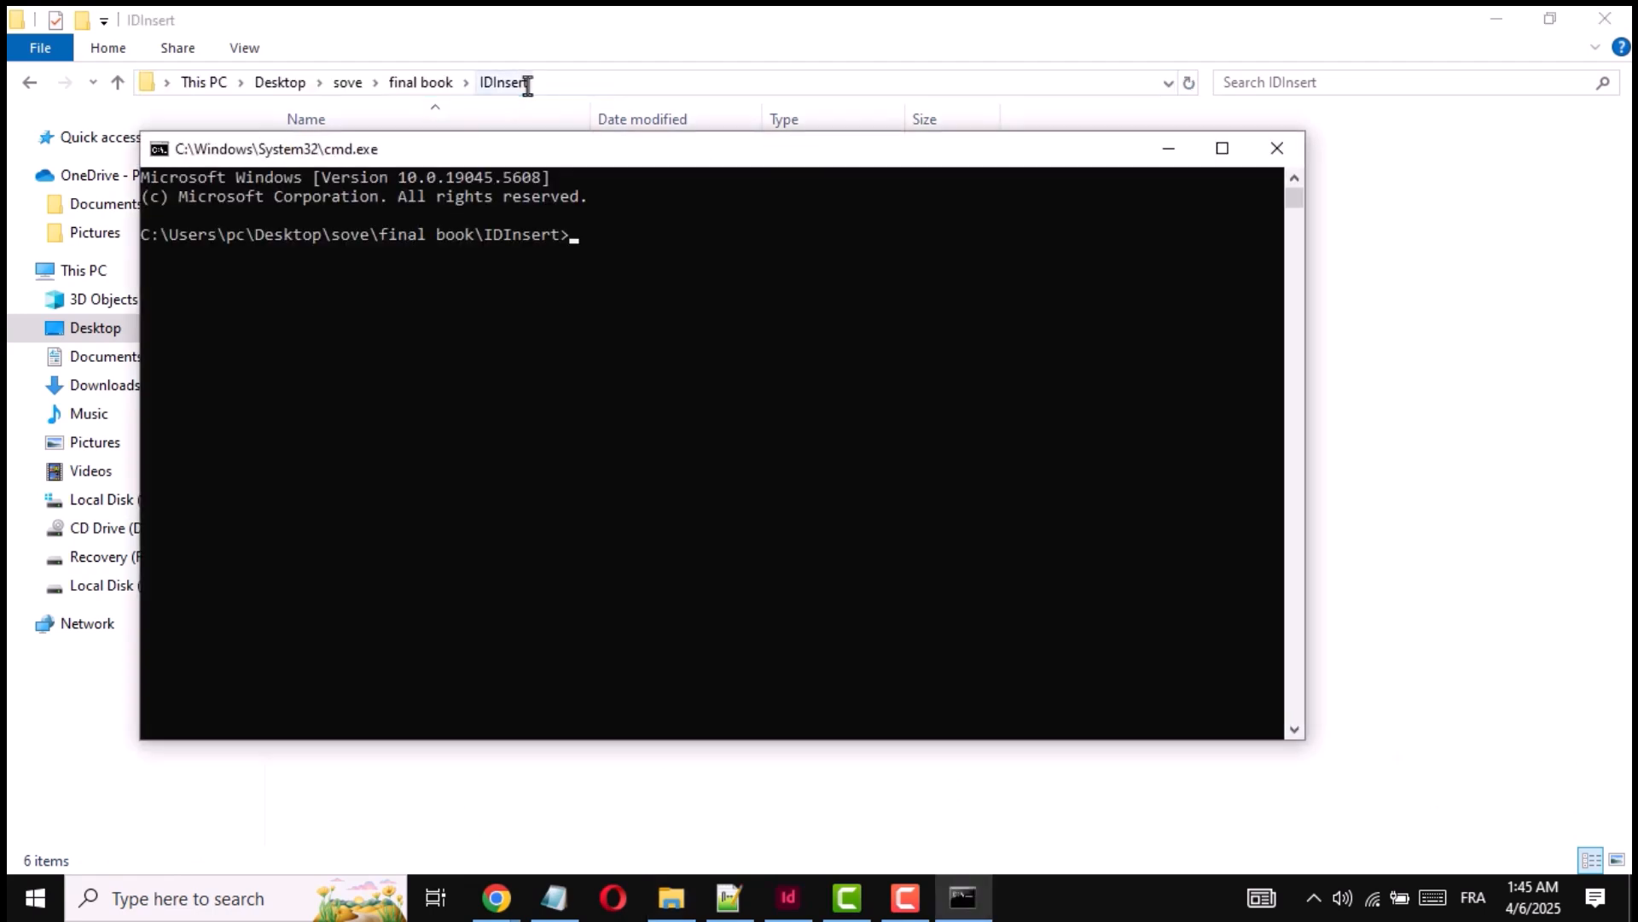
{"action": "type", "text": "p"}
{"action": "type", "text": "ython RemoveAllImages.jsx"}
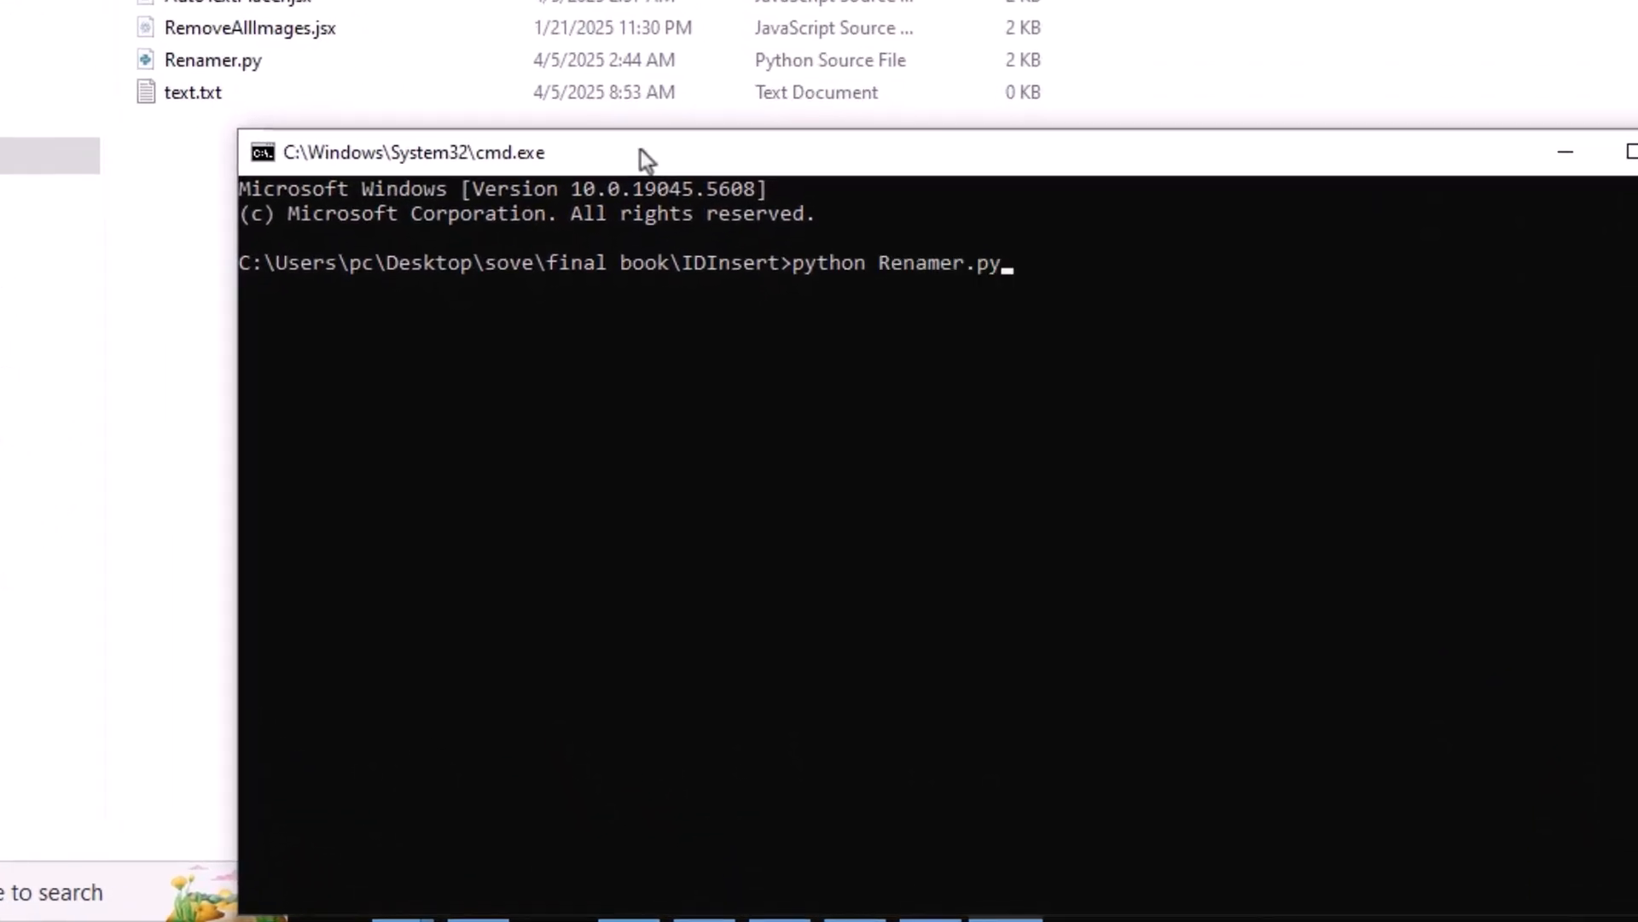
{"action": "key", "text": "Return"}
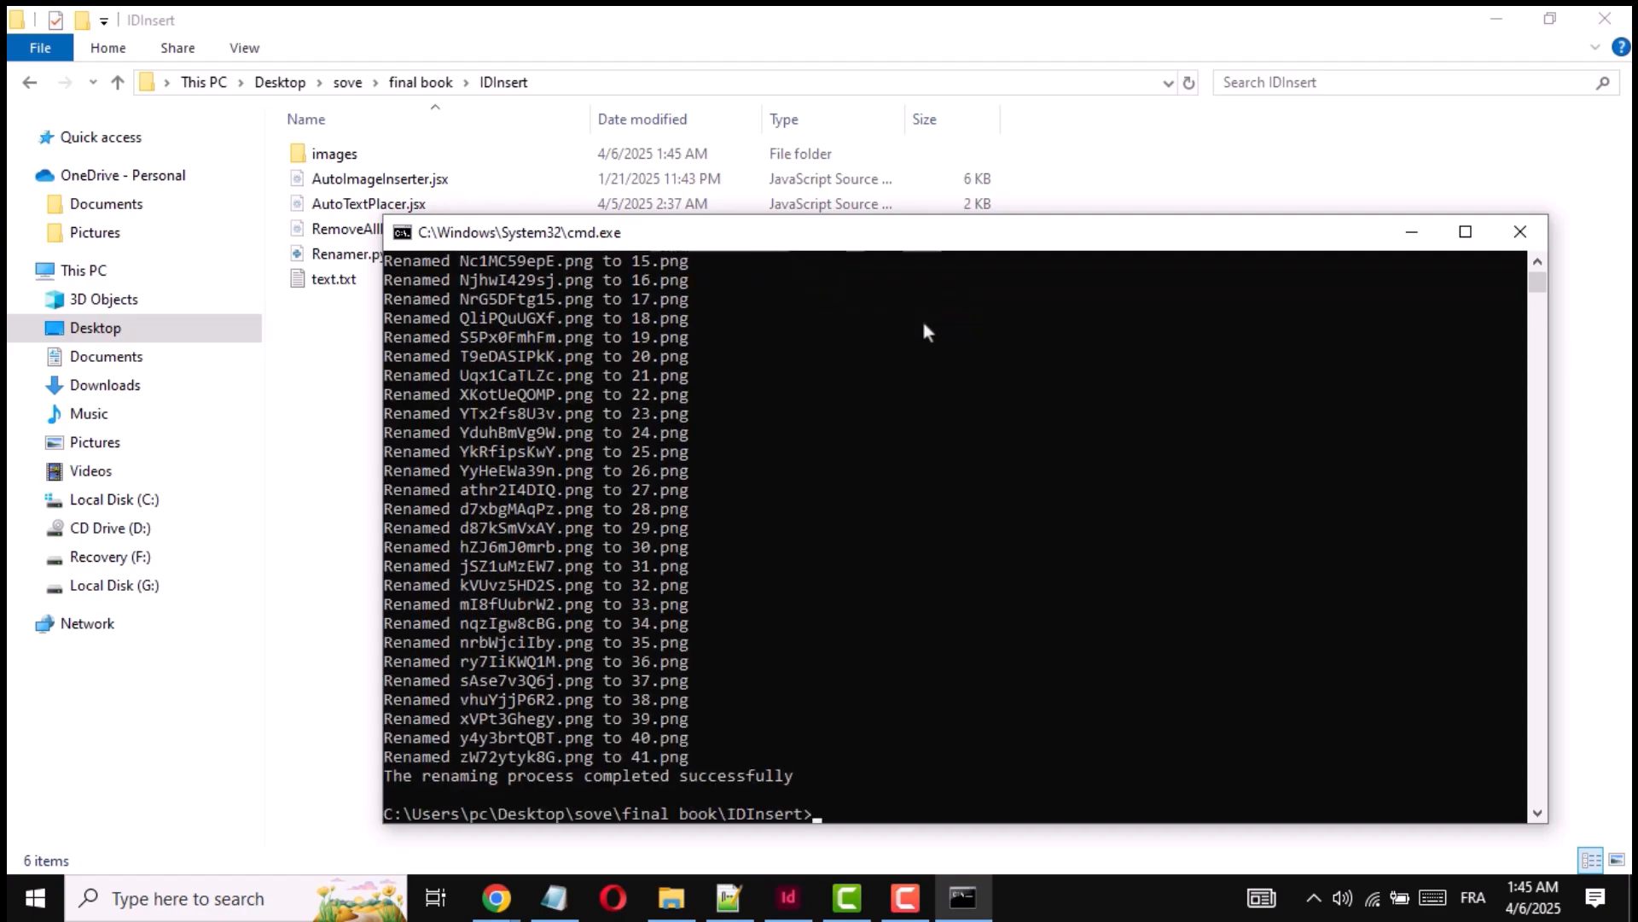
- Open the images folder inside IDInsert and display its files as extra large icons
{"action": "left_click", "coordinate": [327, 154]}
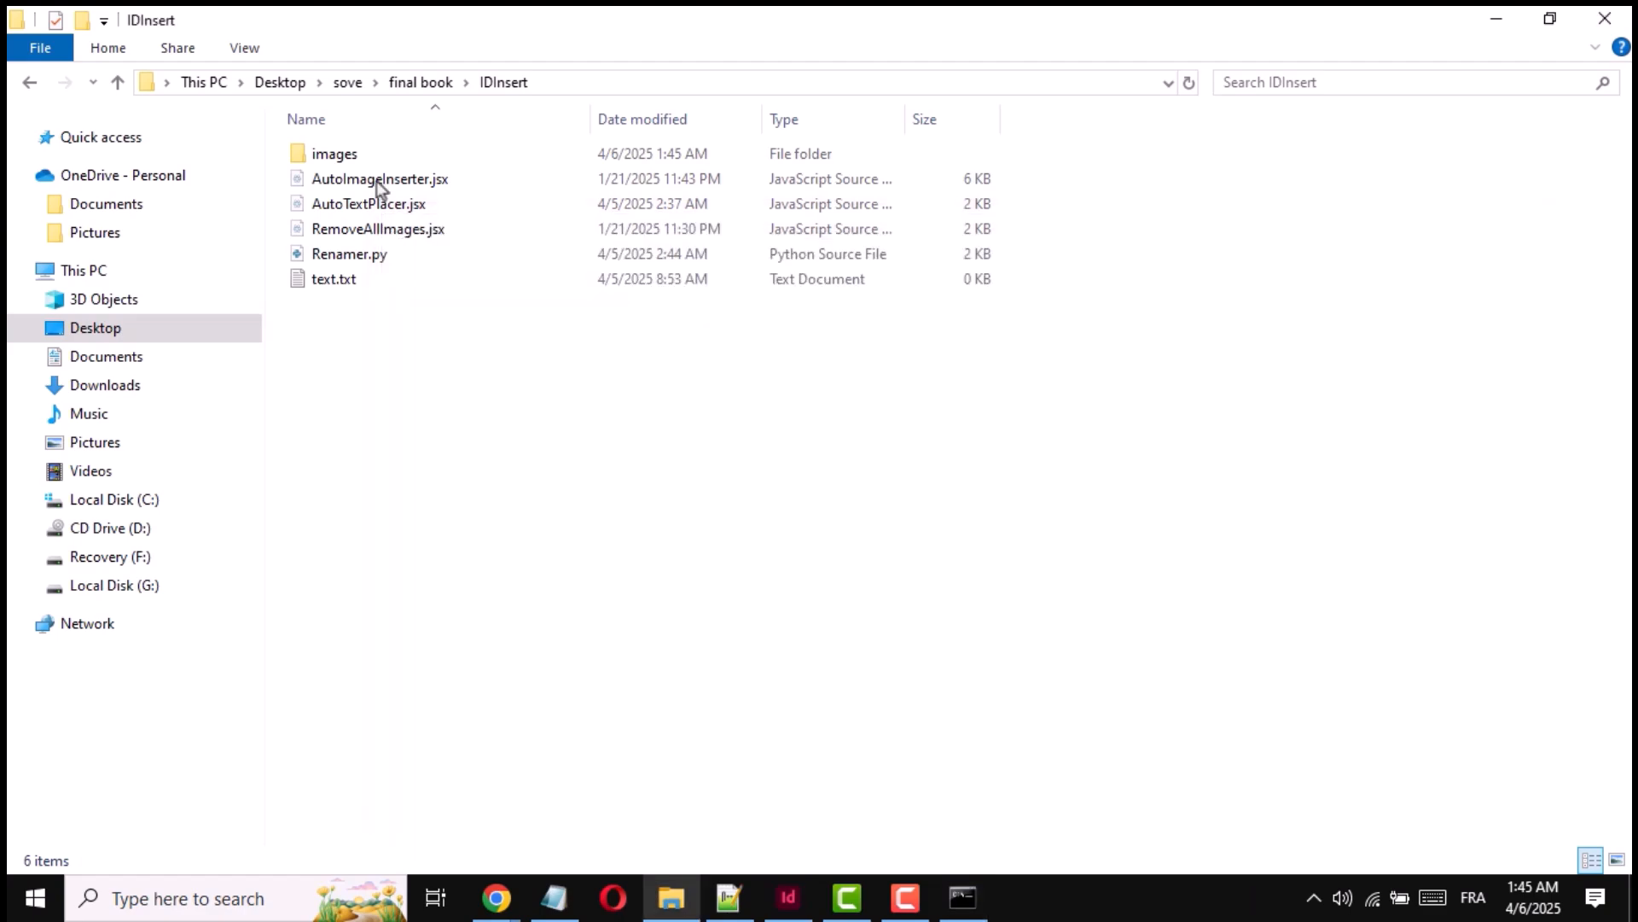
{"action": "double_click", "coordinate": [328, 154]}
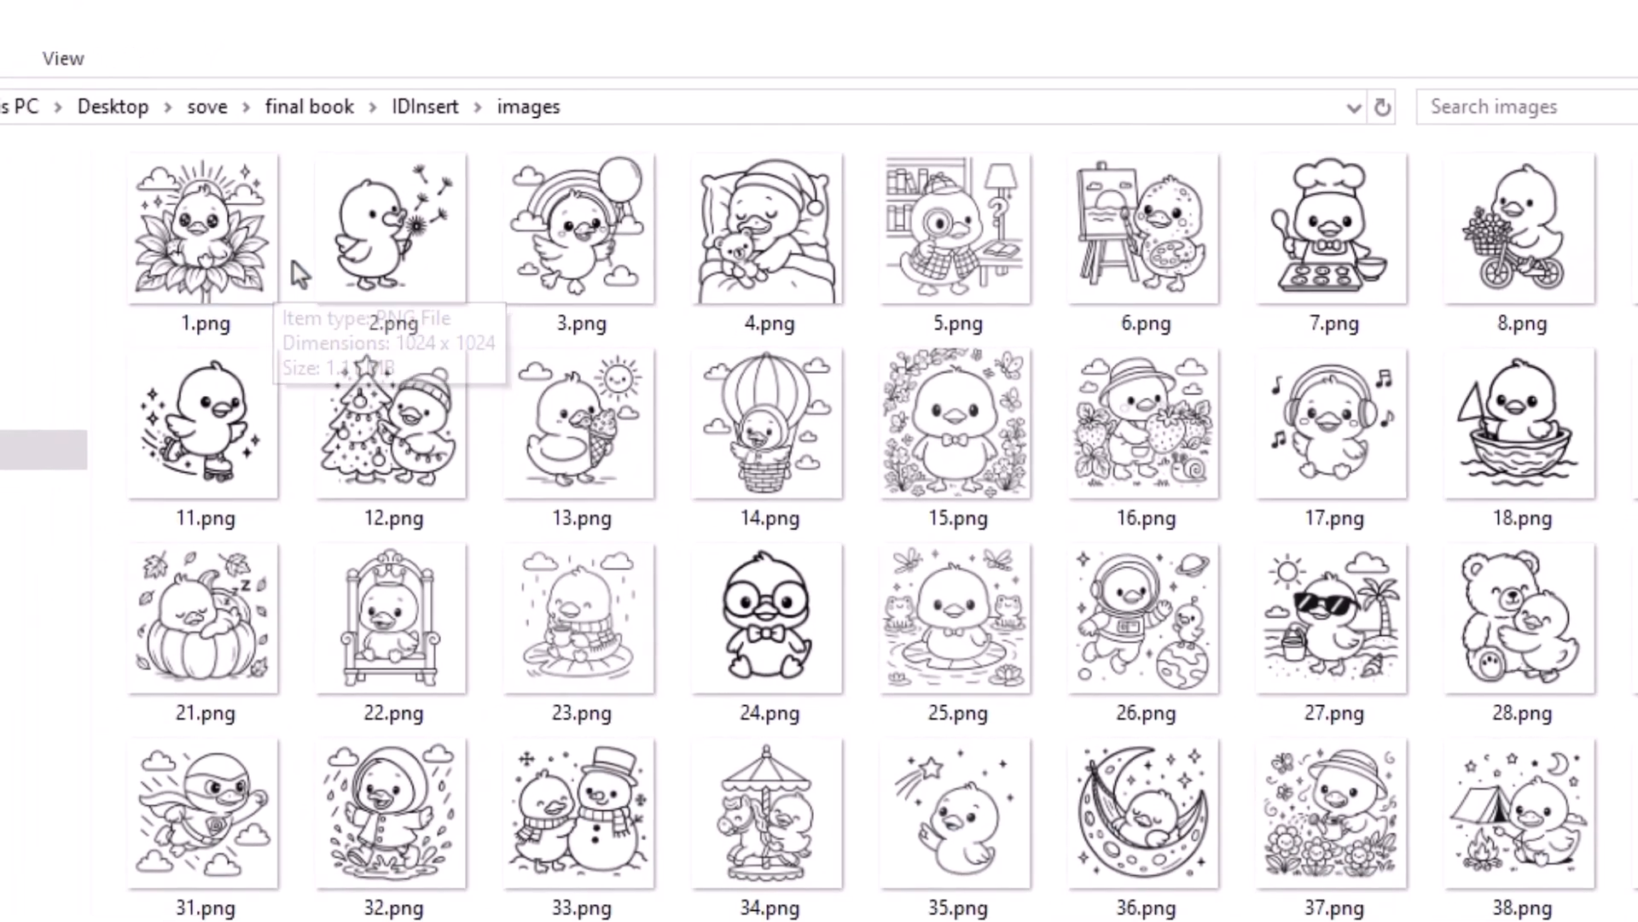
{"action": "right_click", "coordinate": [255, 264]}
{"action": "mouse_move", "coordinate": [350, 274]}
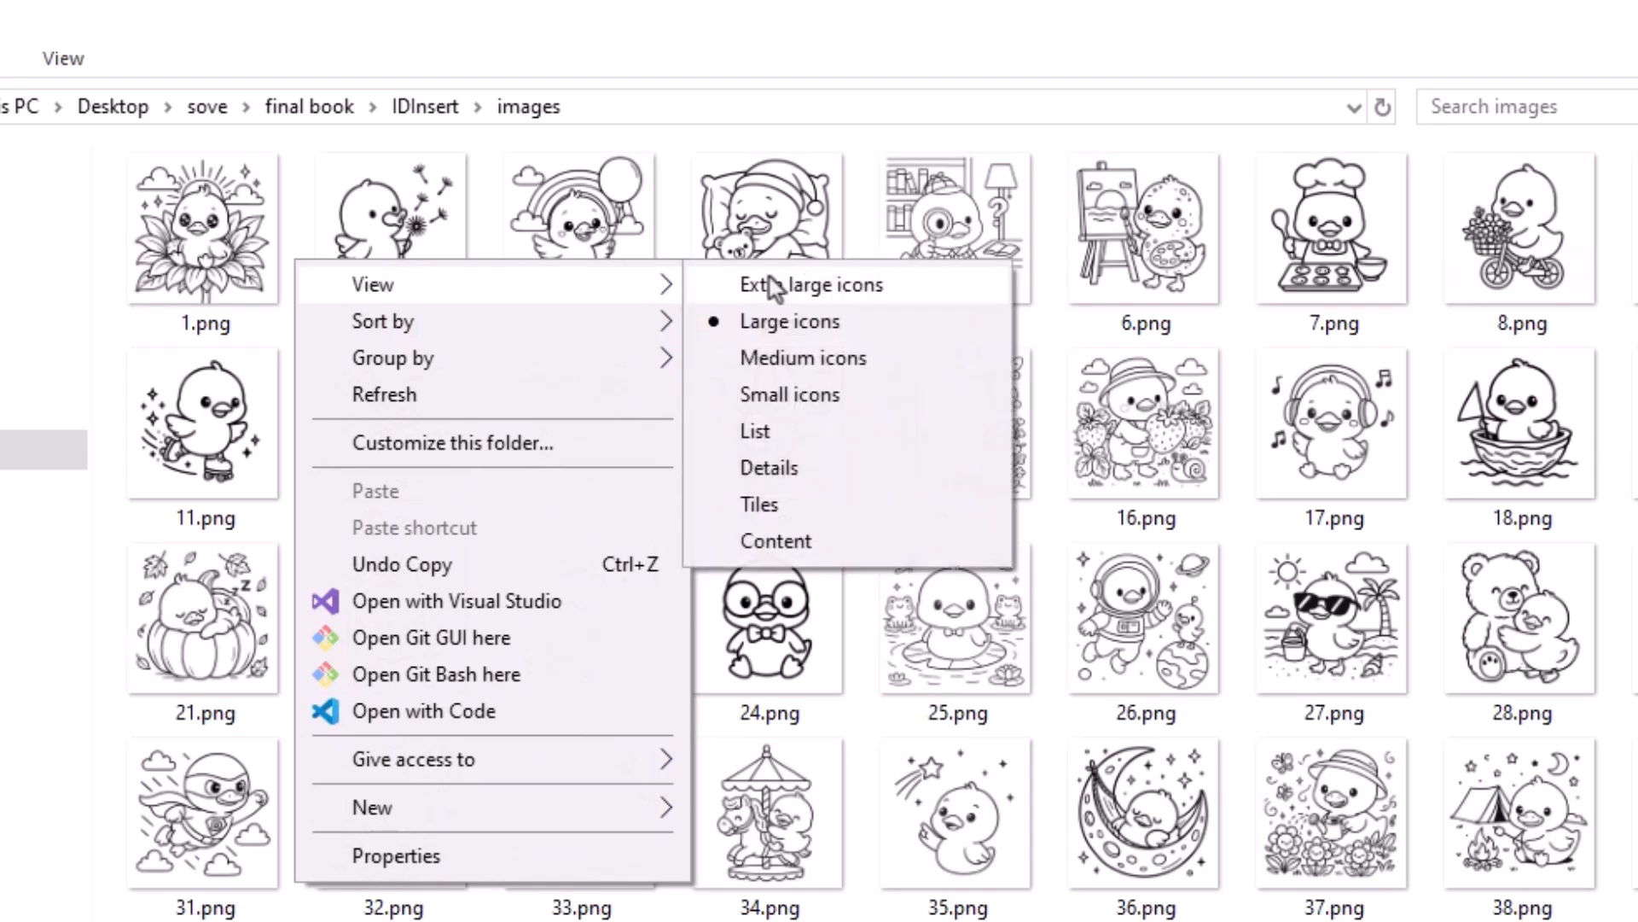
{"action": "left_click", "coordinate": [768, 285]}
- Check the file names and order of the first three renamed duck images
{"action": "left_click", "coordinate": [359, 562]}
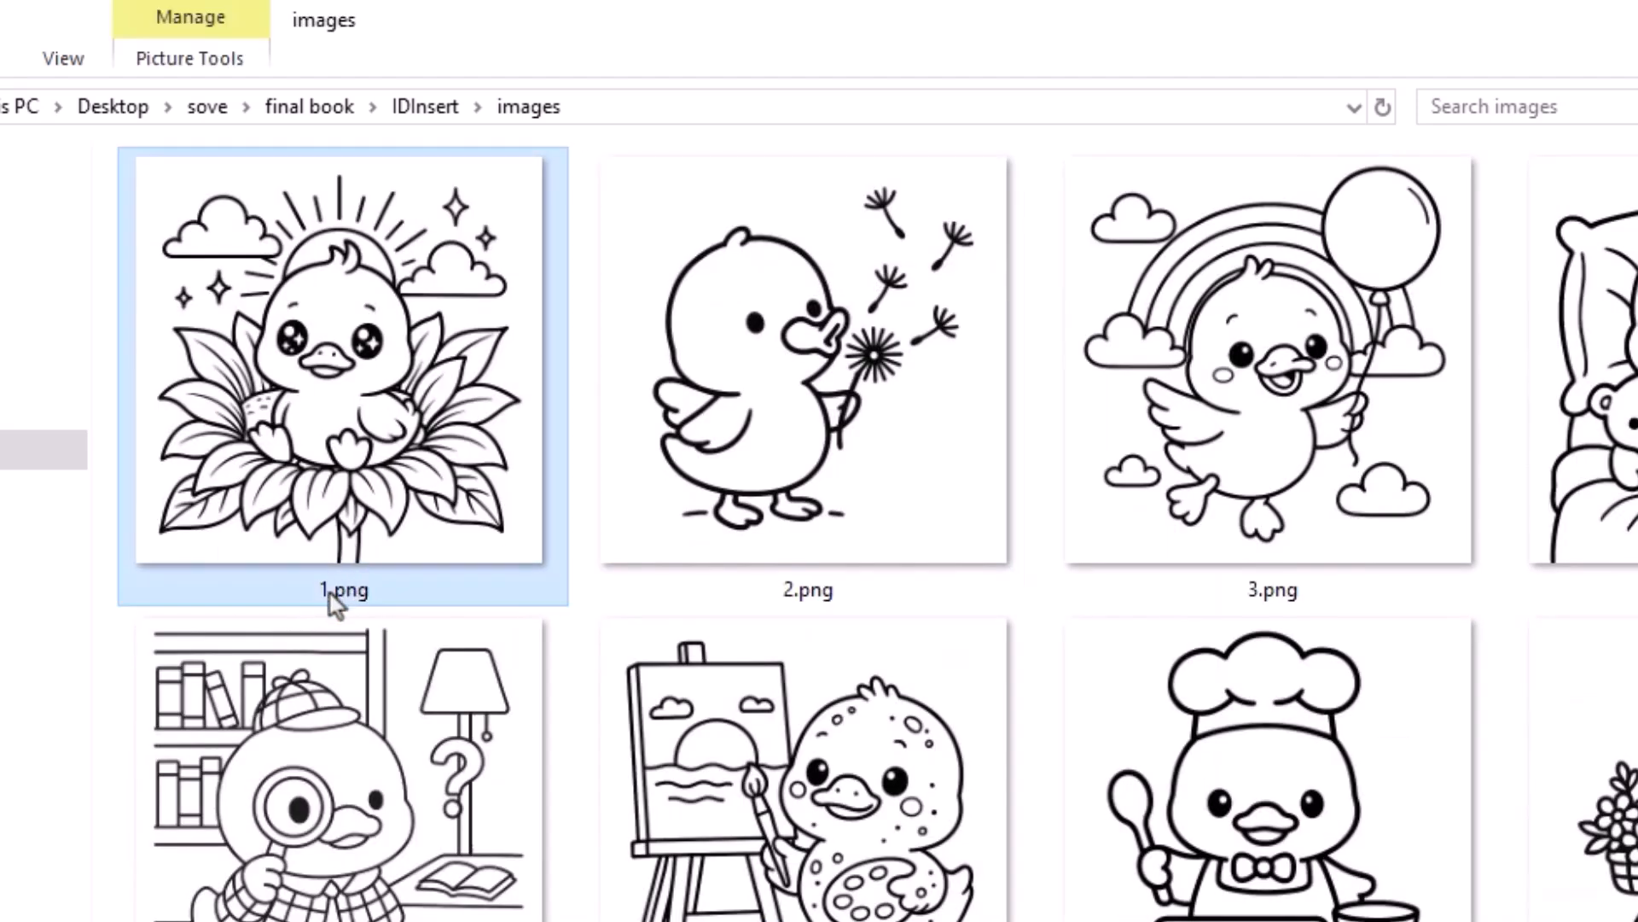
{"action": "left_click", "coordinate": [778, 565]}
{"action": "left_click", "coordinate": [1264, 553]}
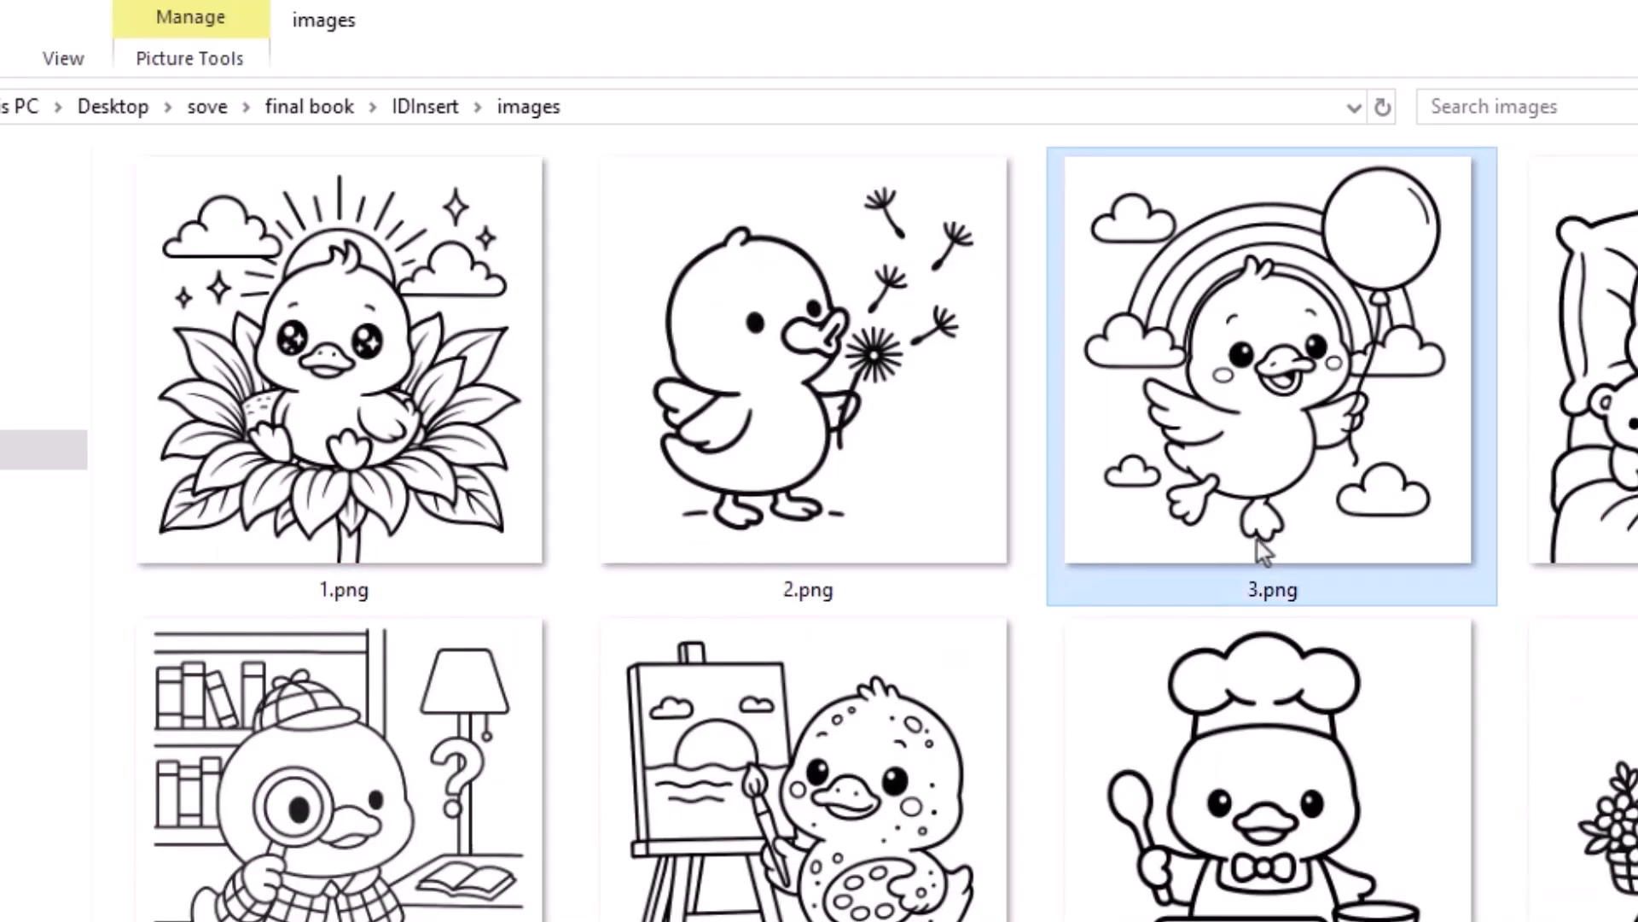
{"action": "left_click", "coordinate": [335, 597]}
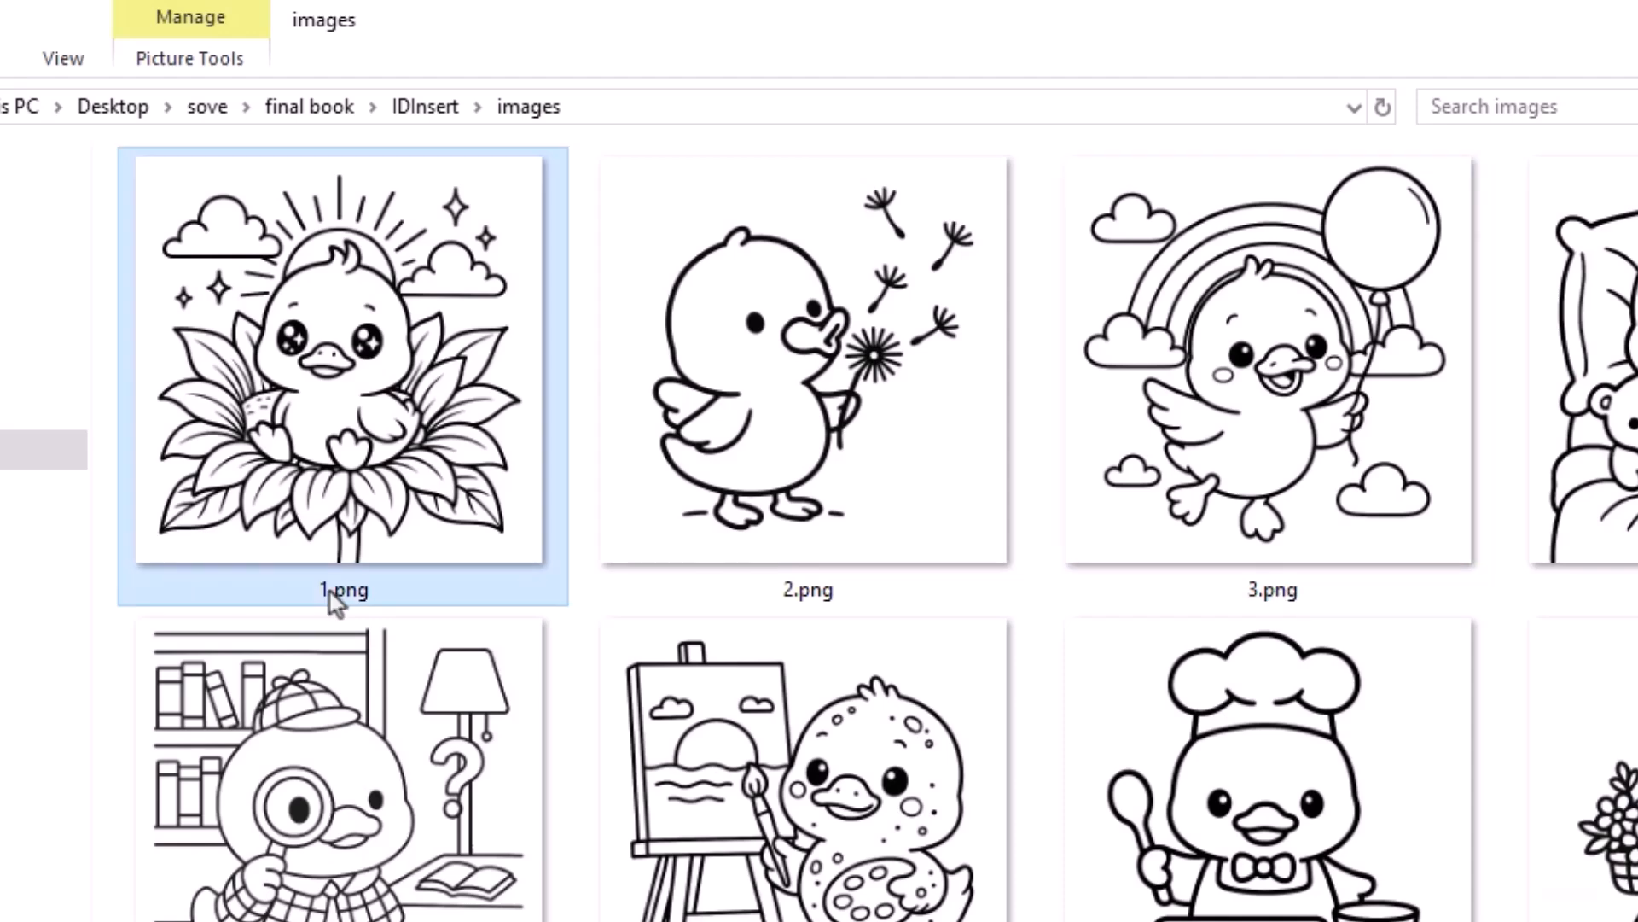
{"action": "left_click", "coordinate": [778, 580]}
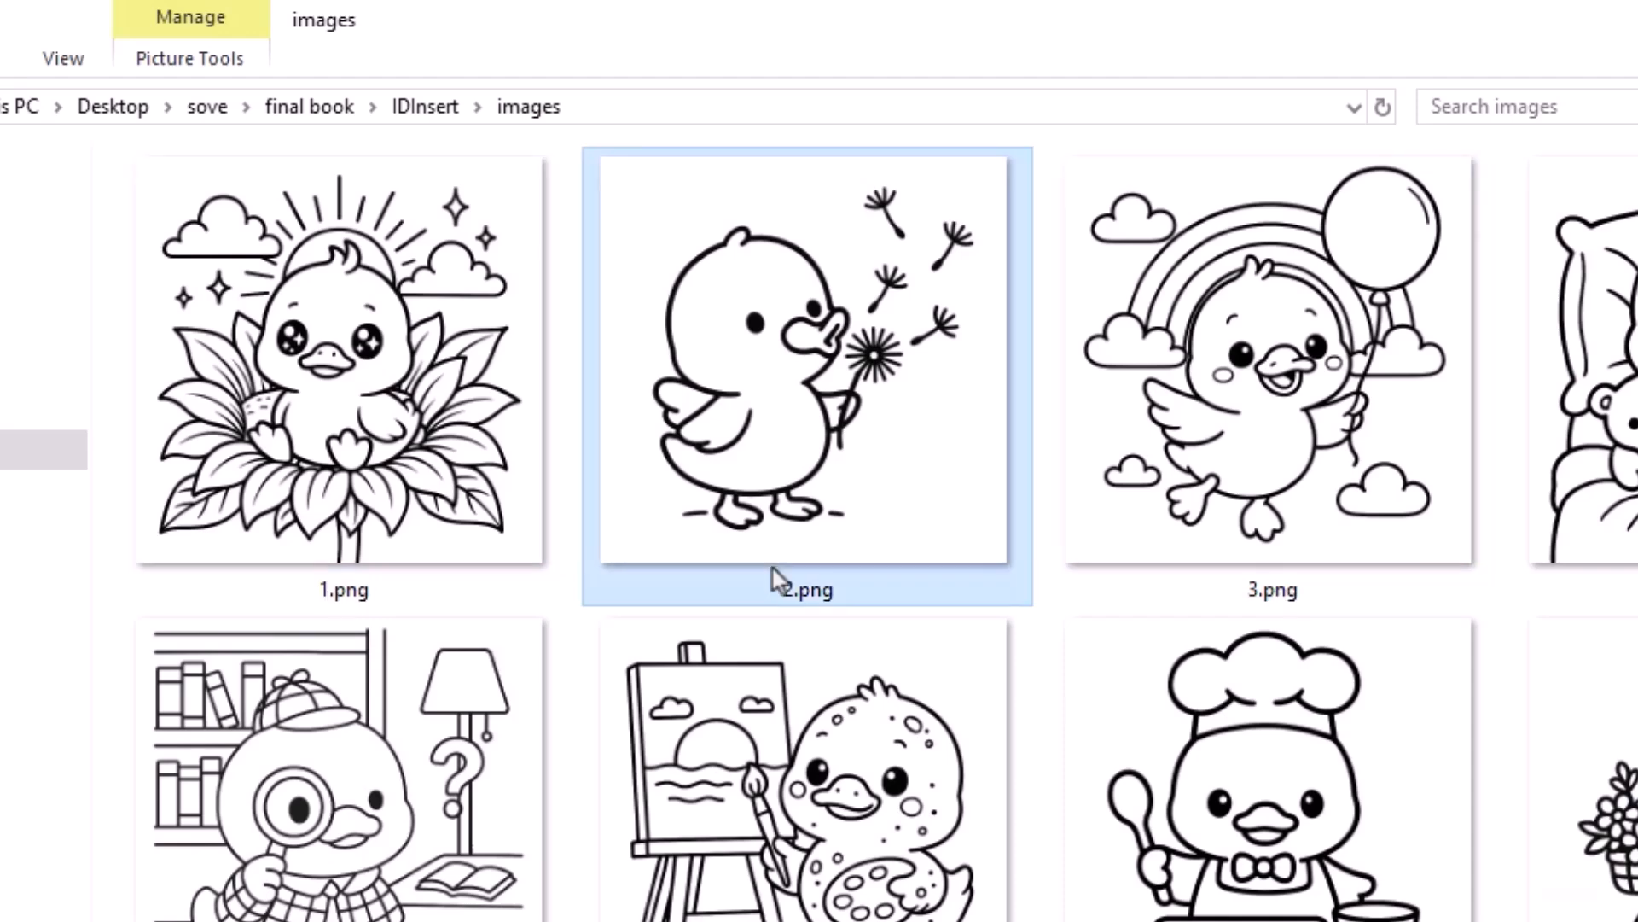
{"action": "left_click", "coordinate": [1264, 553]}
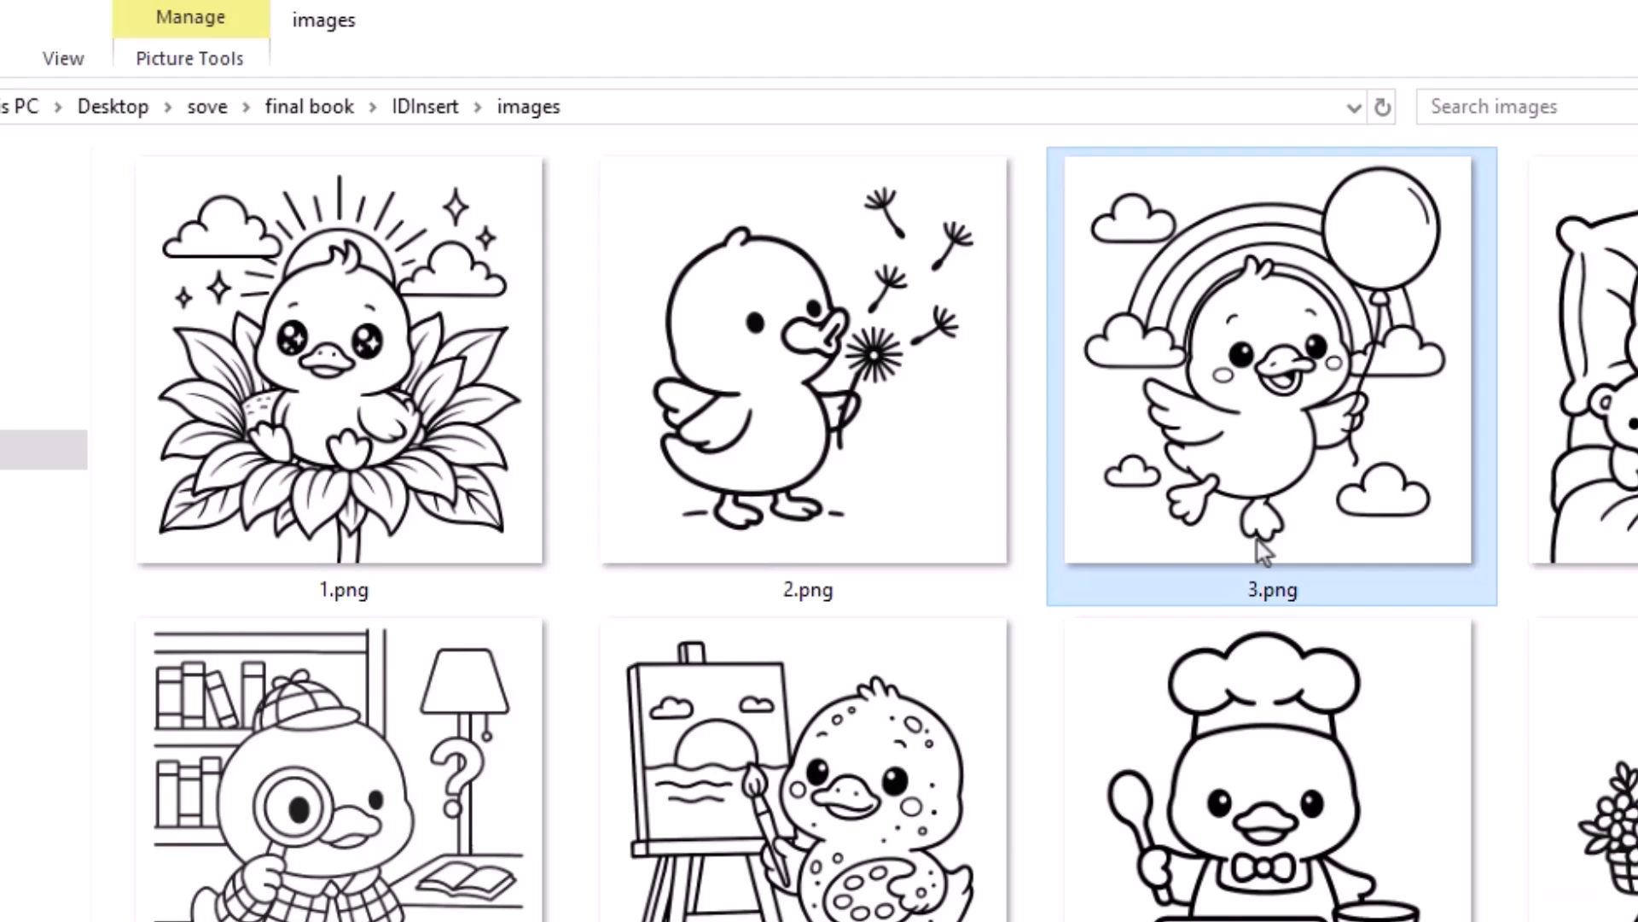
- Copy AutoImageInserter.jsx, AutoTextPlacer.jsx and RemoveAllImages.jsx from the IDInsert folder
{"action": "left_click", "coordinate": [427, 107]}
{"action": "left_click", "coordinate": [207, 242]}
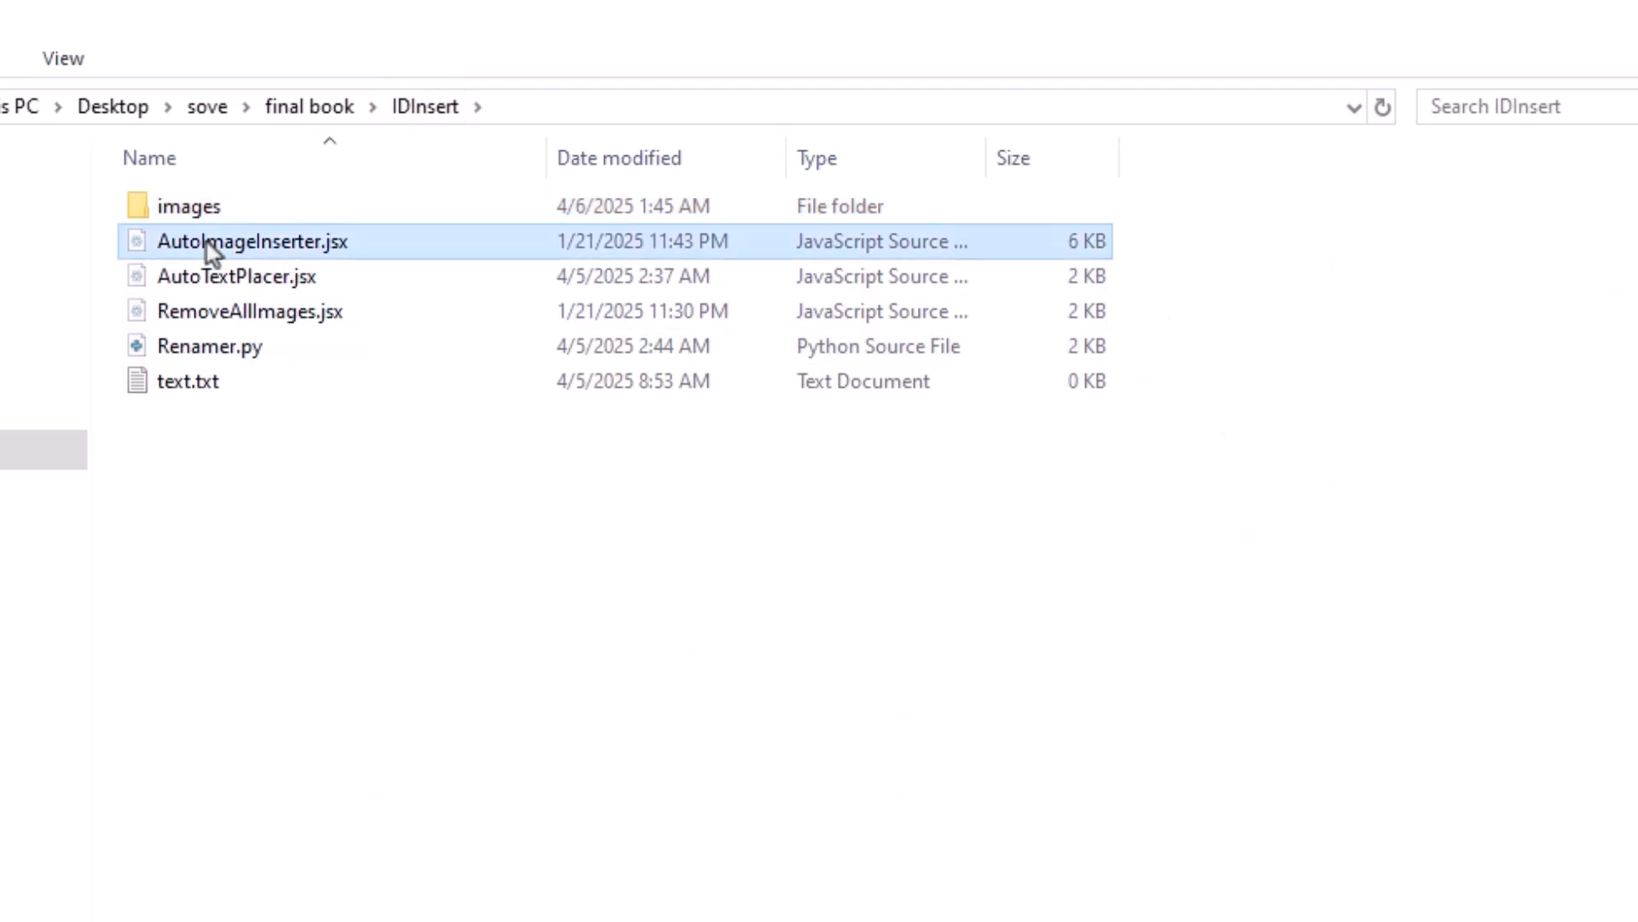
{"action": "left_click", "coordinate": [203, 274], "text": "ctrl"}
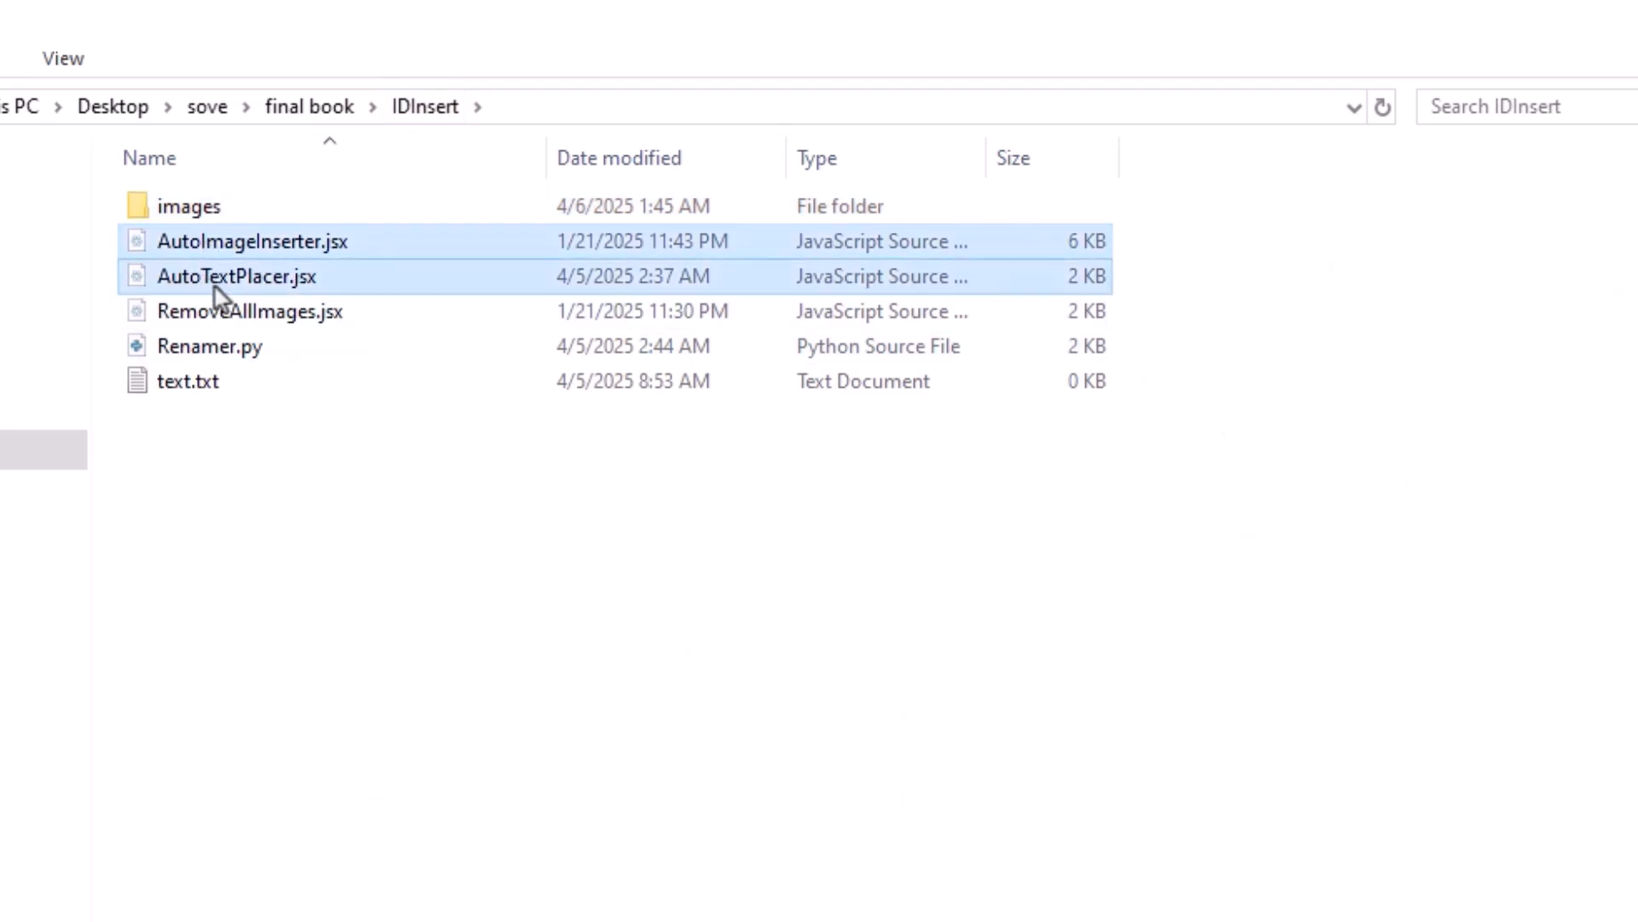
{"action": "left_click", "coordinate": [215, 312], "text": "ctrl"}
{"action": "right_click", "coordinate": [187, 281]}
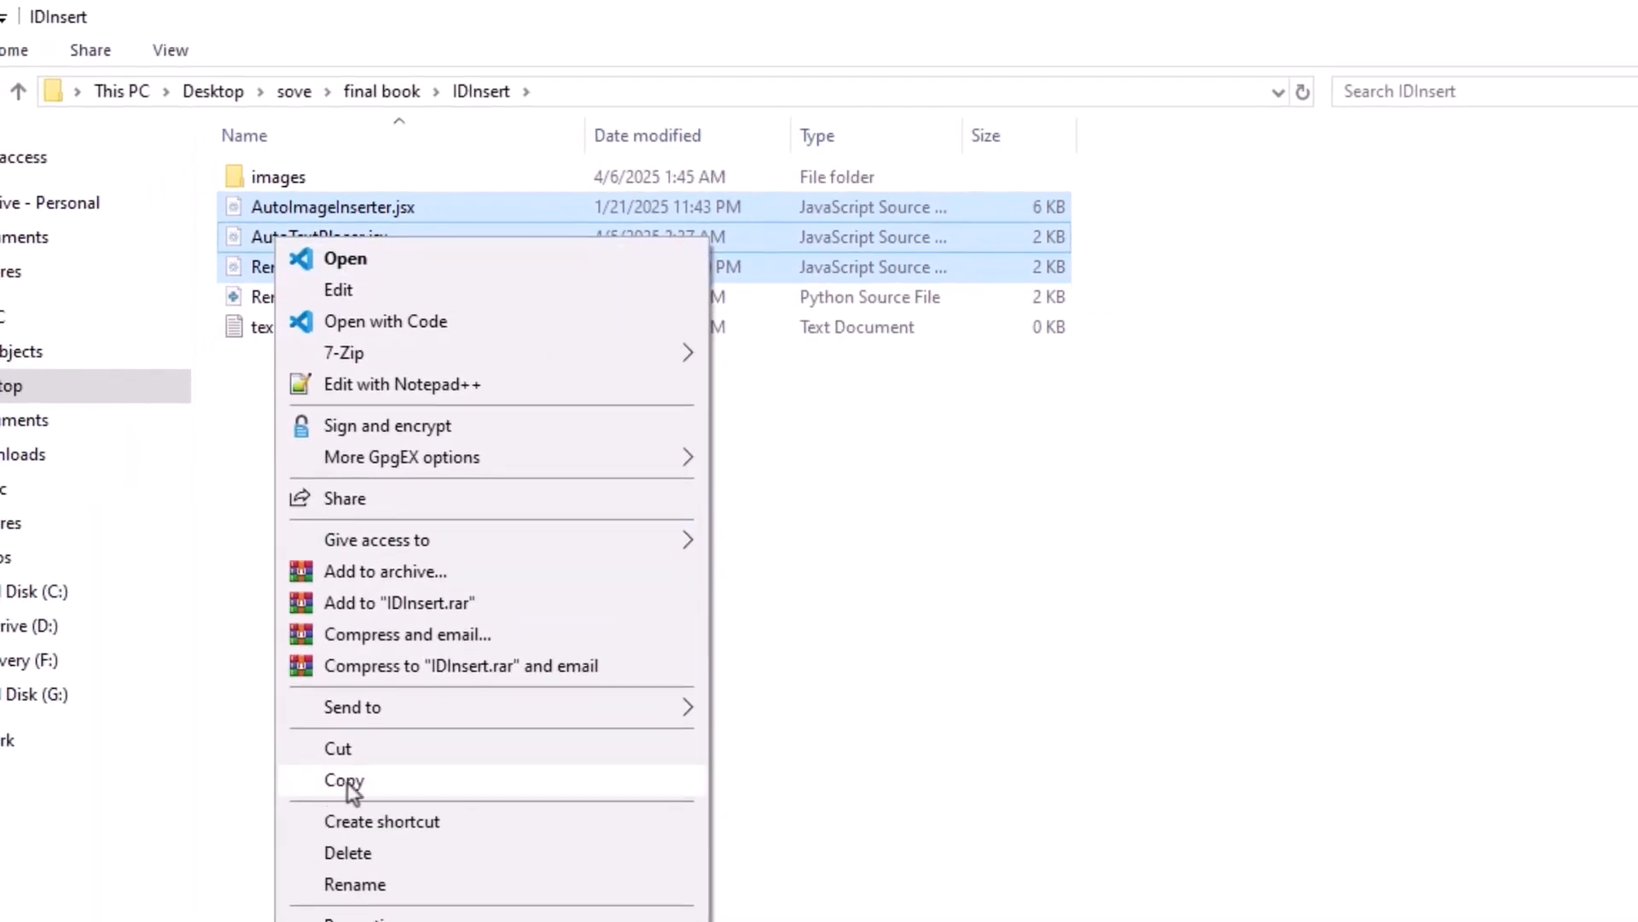
{"action": "left_click", "coordinate": [344, 780]}
- Switch to Adobe InDesign and create a 73-page document in inches, 8.5 x 8.5 in, with facing pages
{"action": "key", "text": "alt+Tab"}
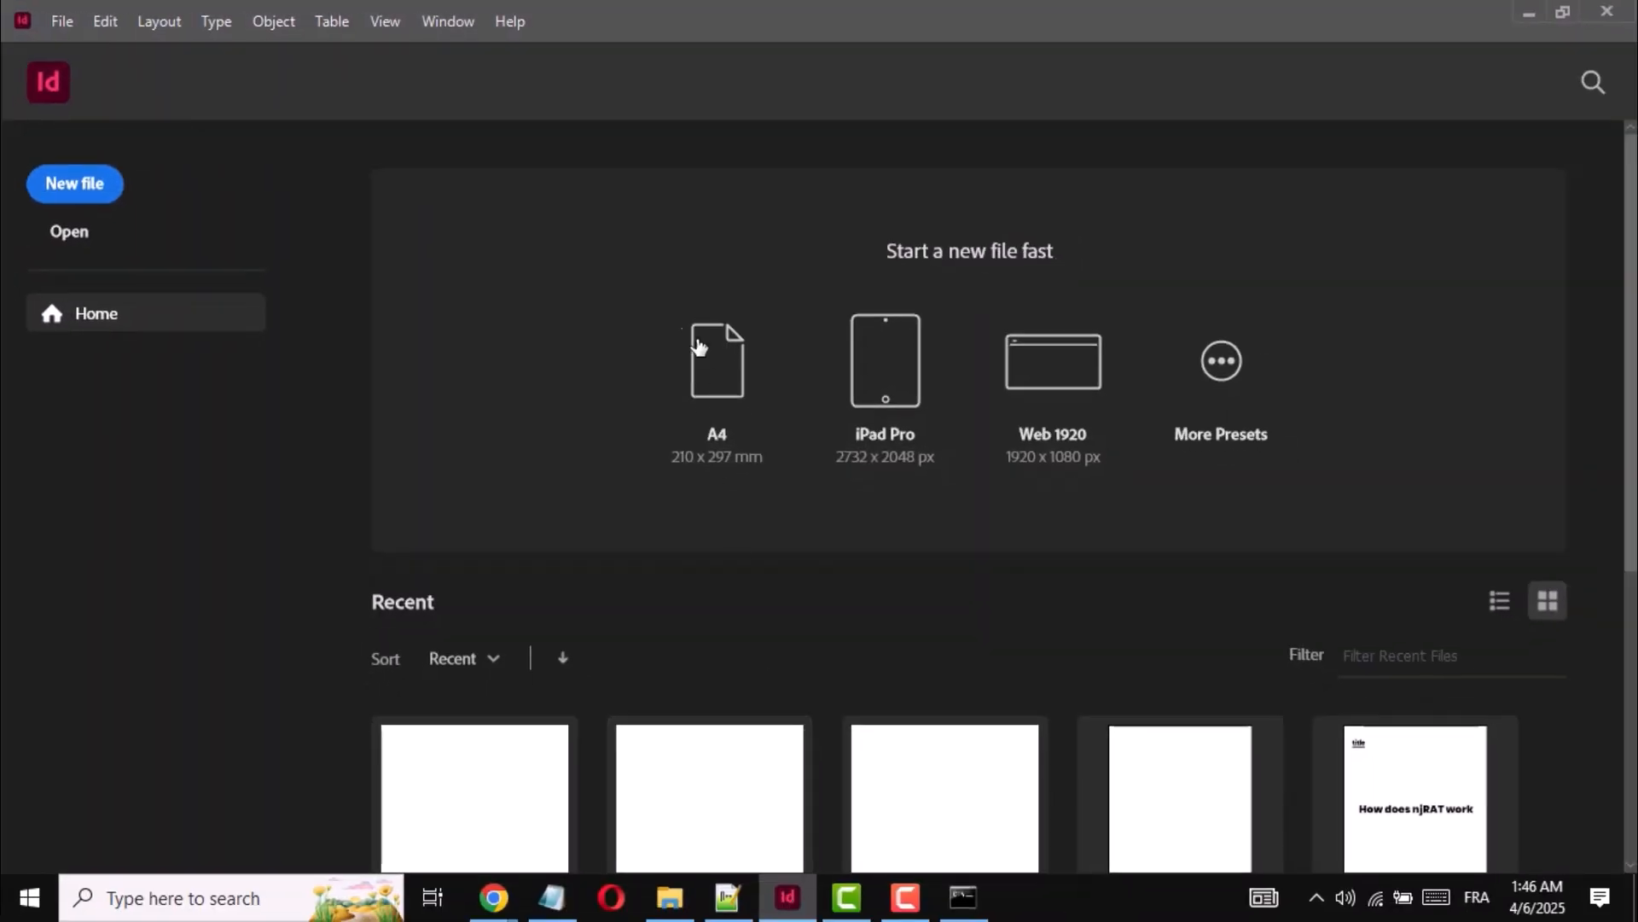
{"action": "left_click", "coordinate": [68, 188]}
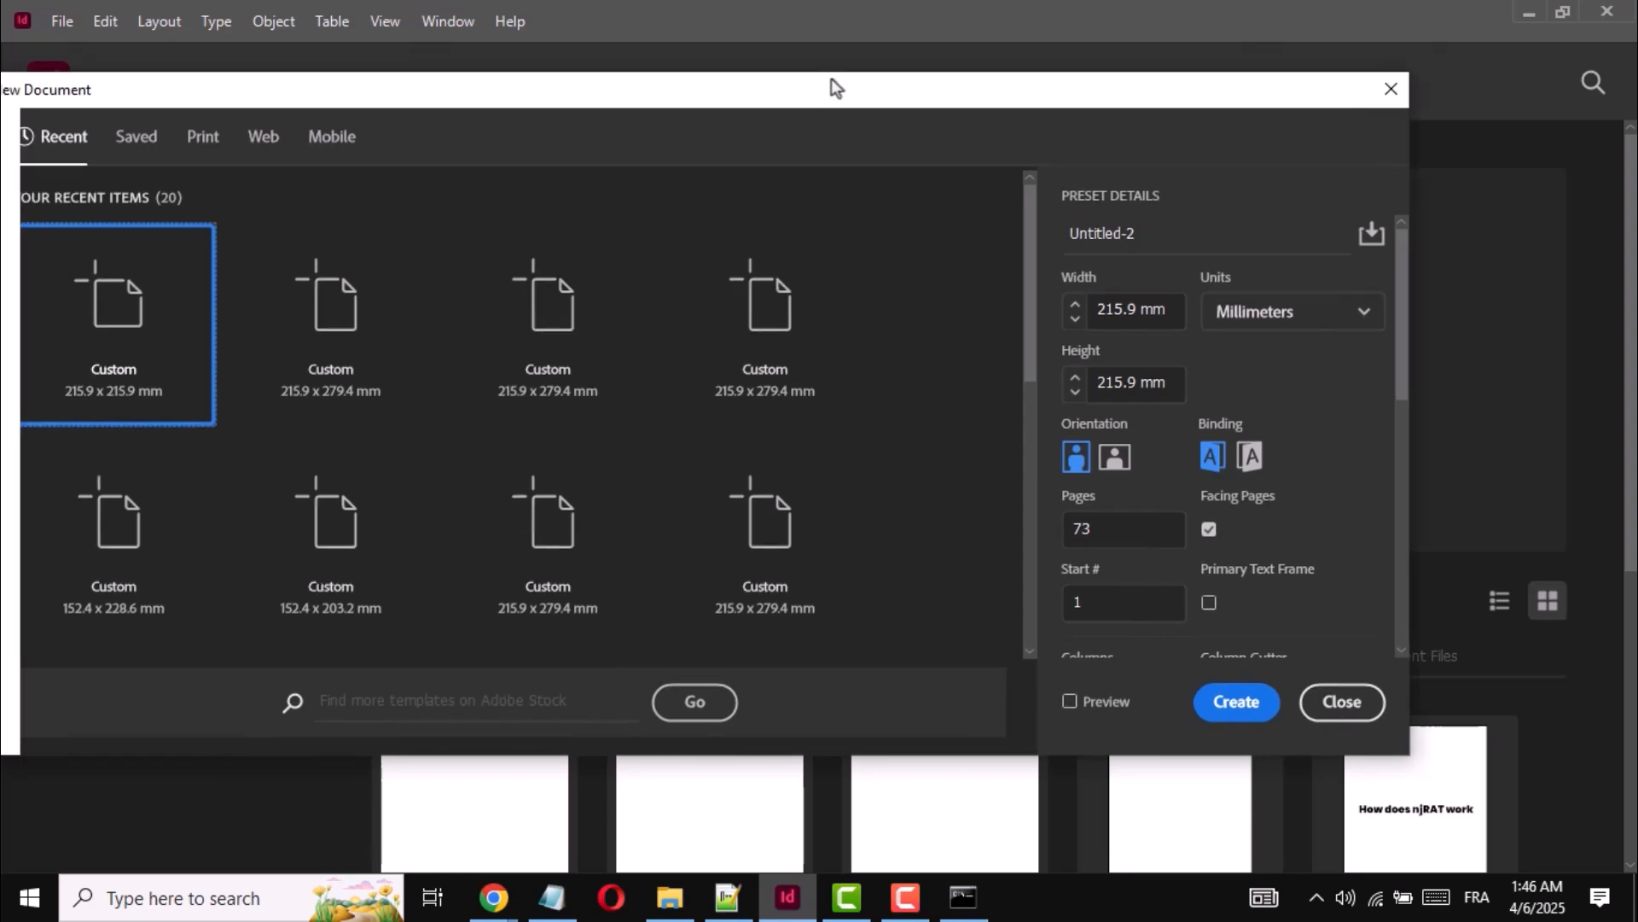
{"action": "left_click", "coordinate": [1415, 285]}
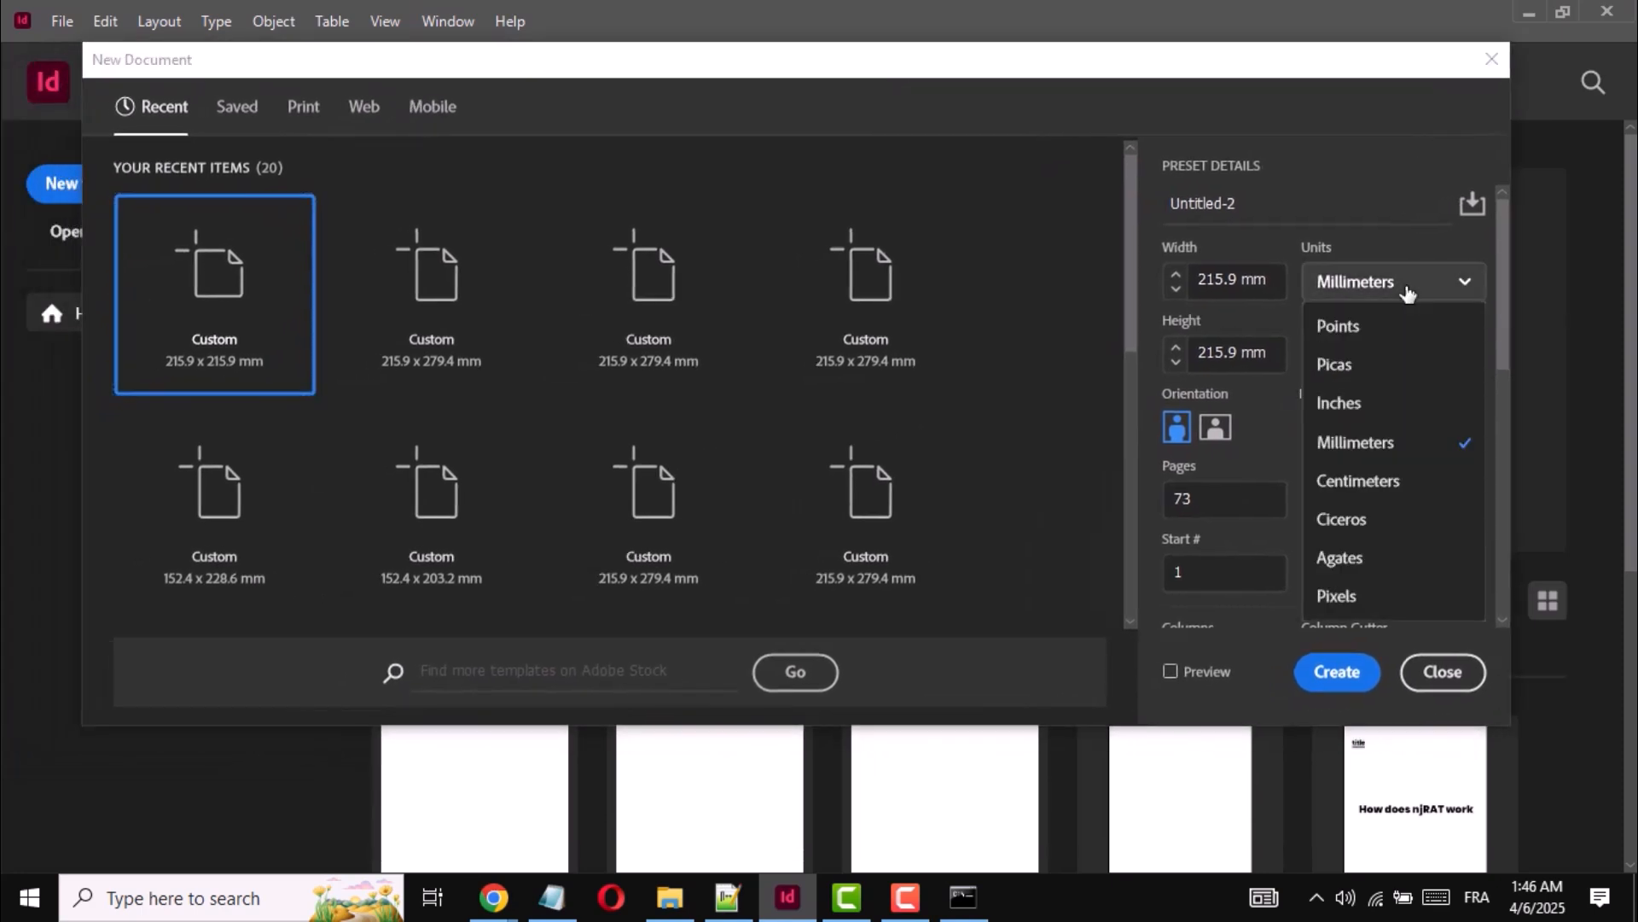
{"action": "left_click", "coordinate": [1375, 405]}
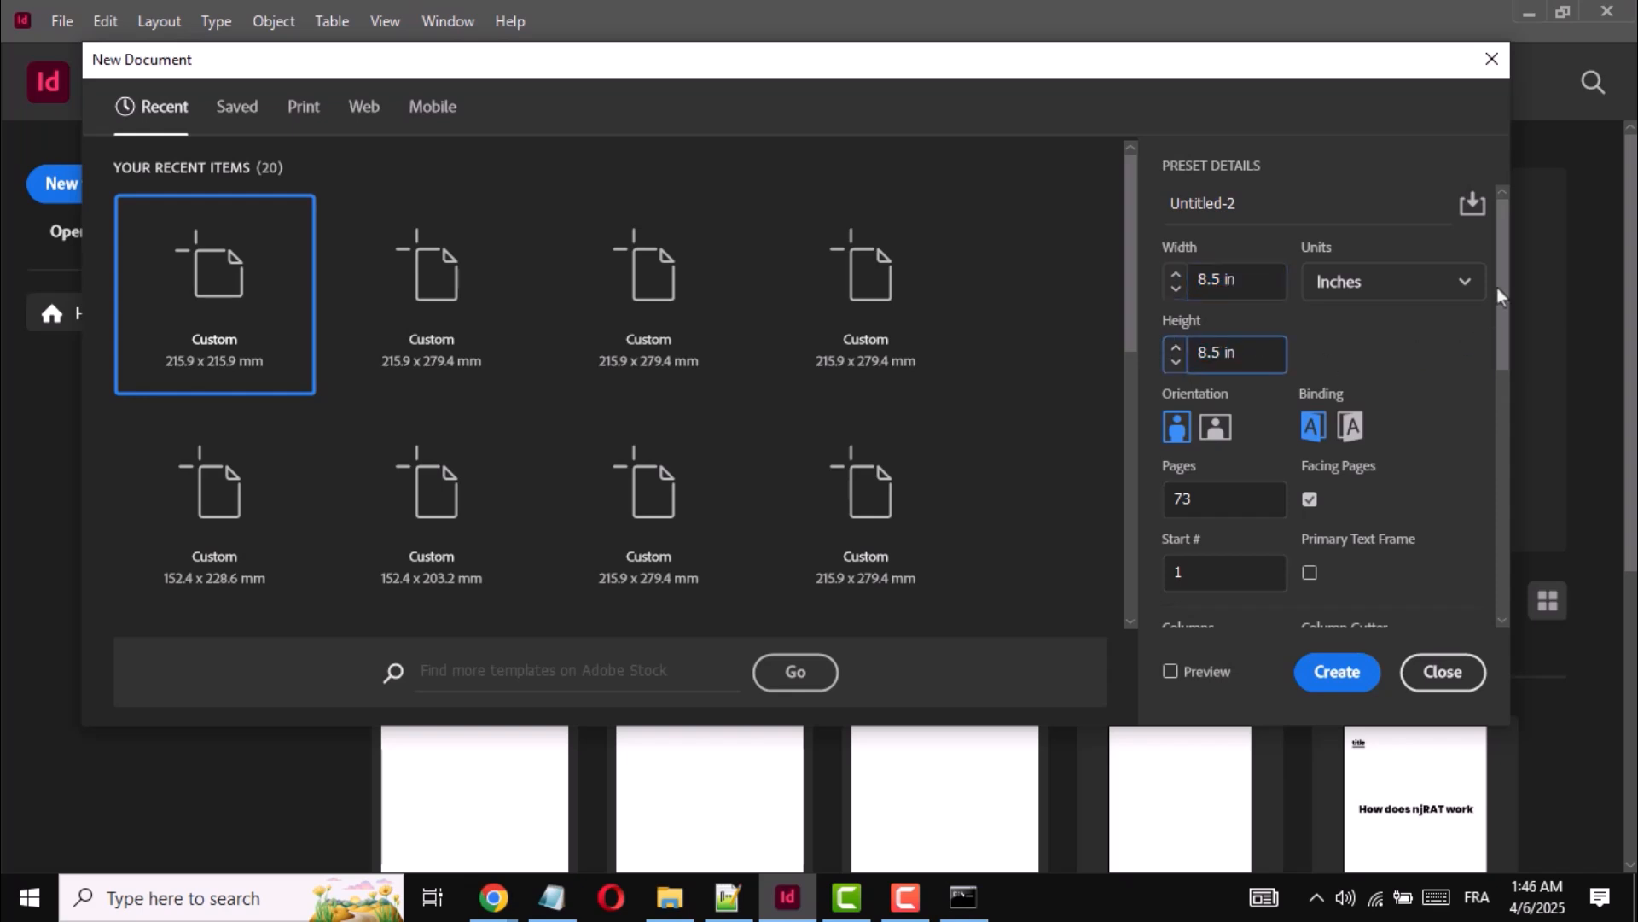
{"action": "left_click_drag", "start_coordinate": [1500, 294], "coordinate": [1497, 399]}
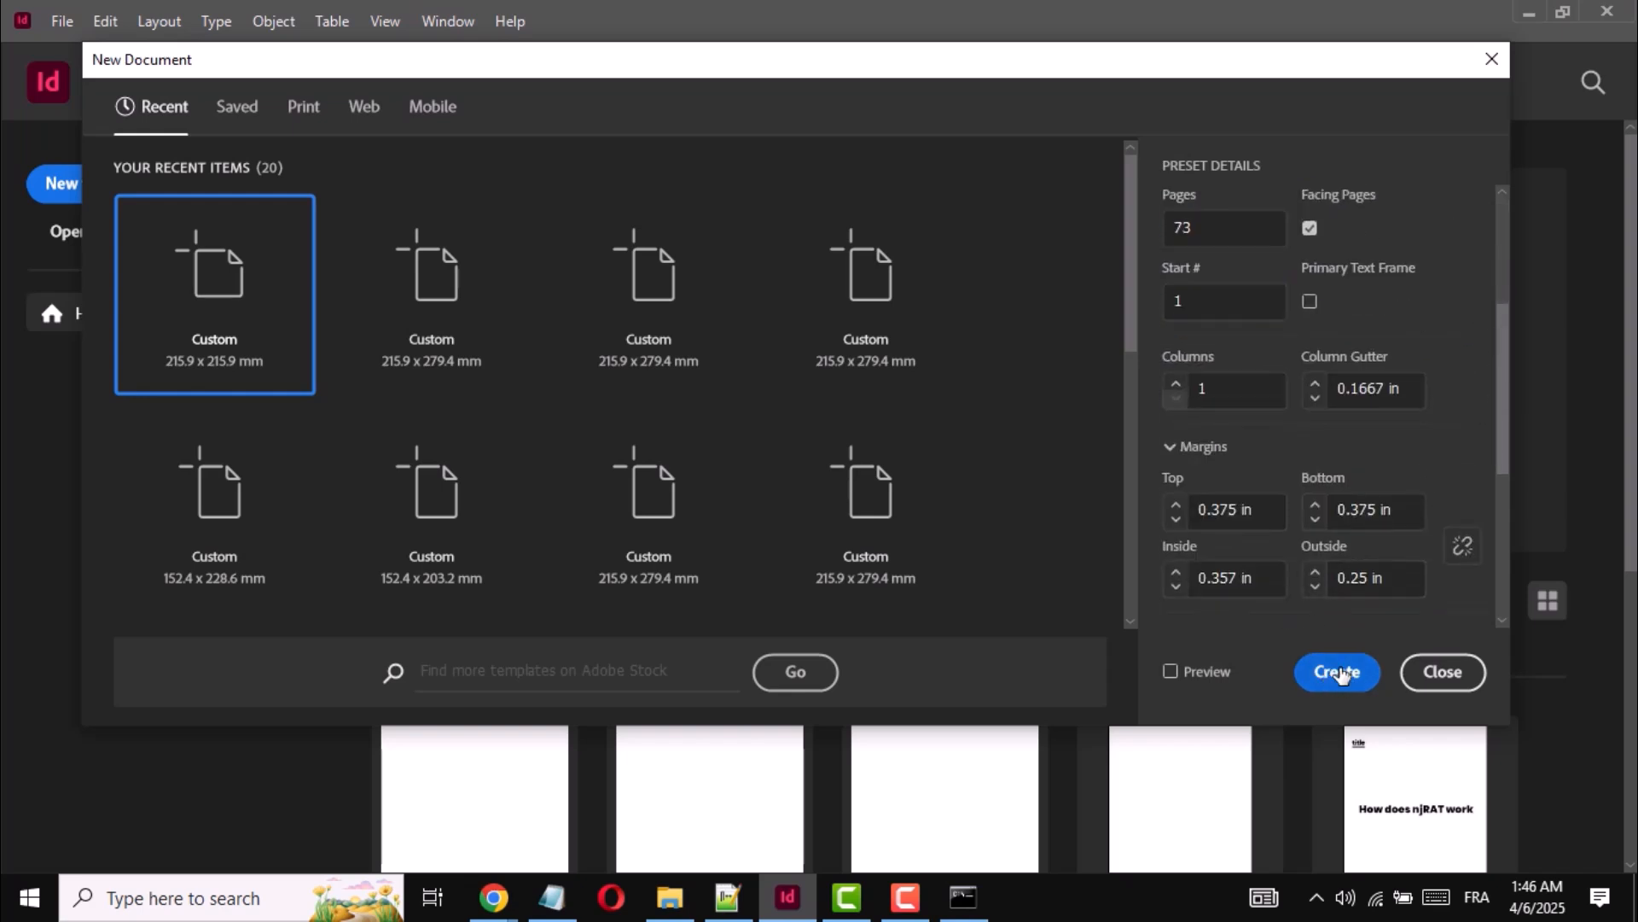
{"action": "left_click", "coordinate": [1338, 672]}
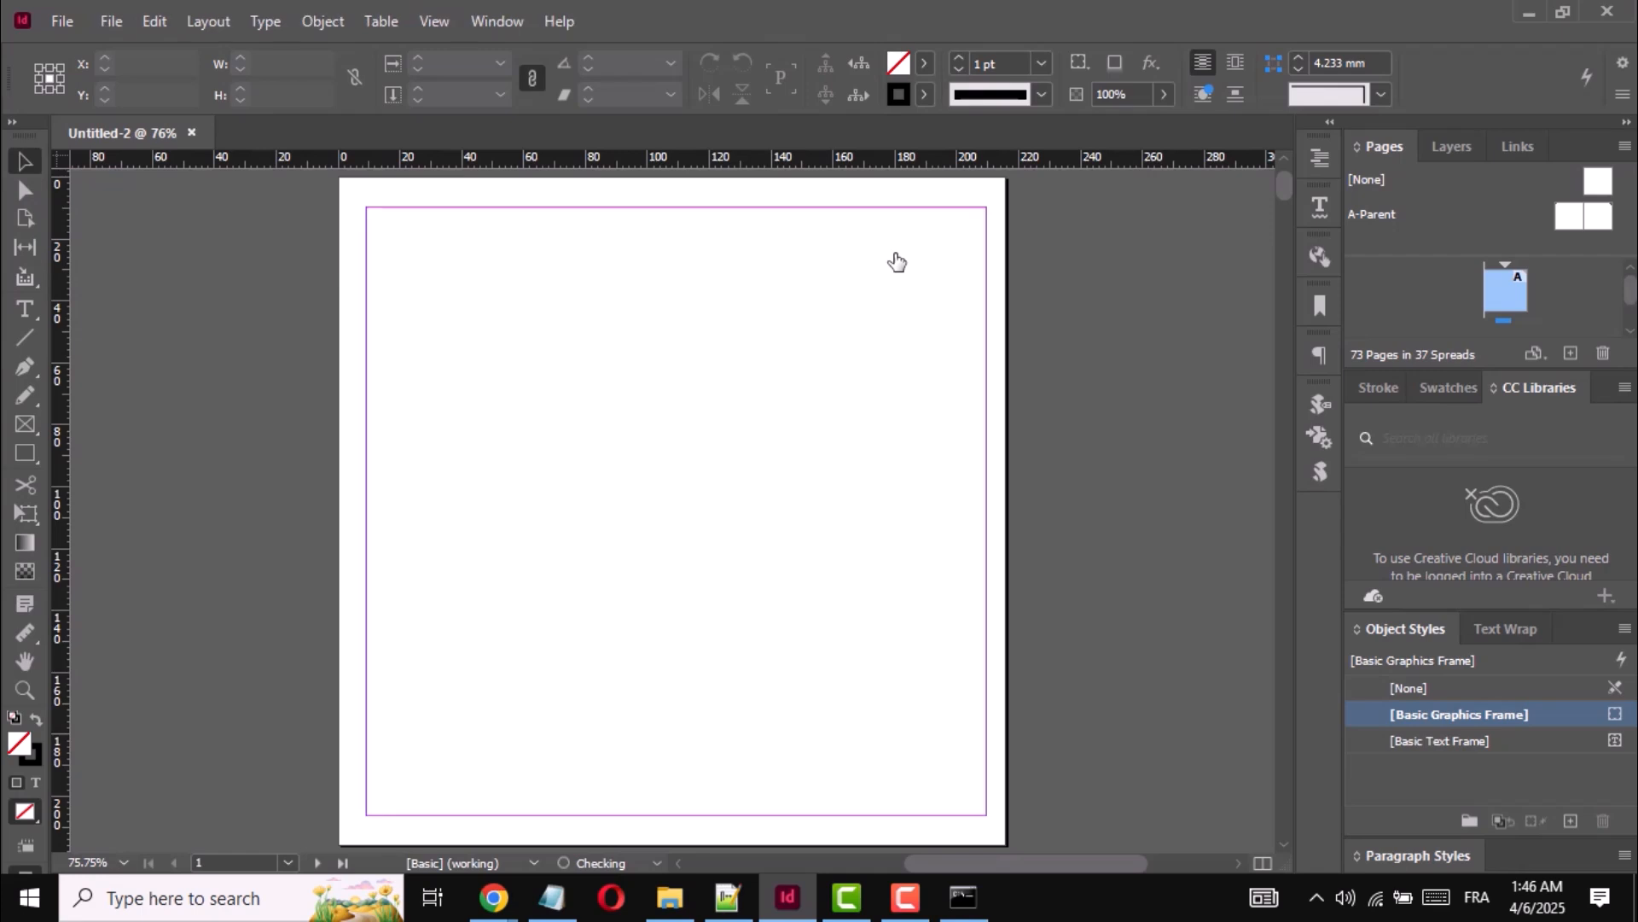
{"action": "scroll", "coordinate": [890, 243], "scroll_direction": "down", "scroll_amount": 8}
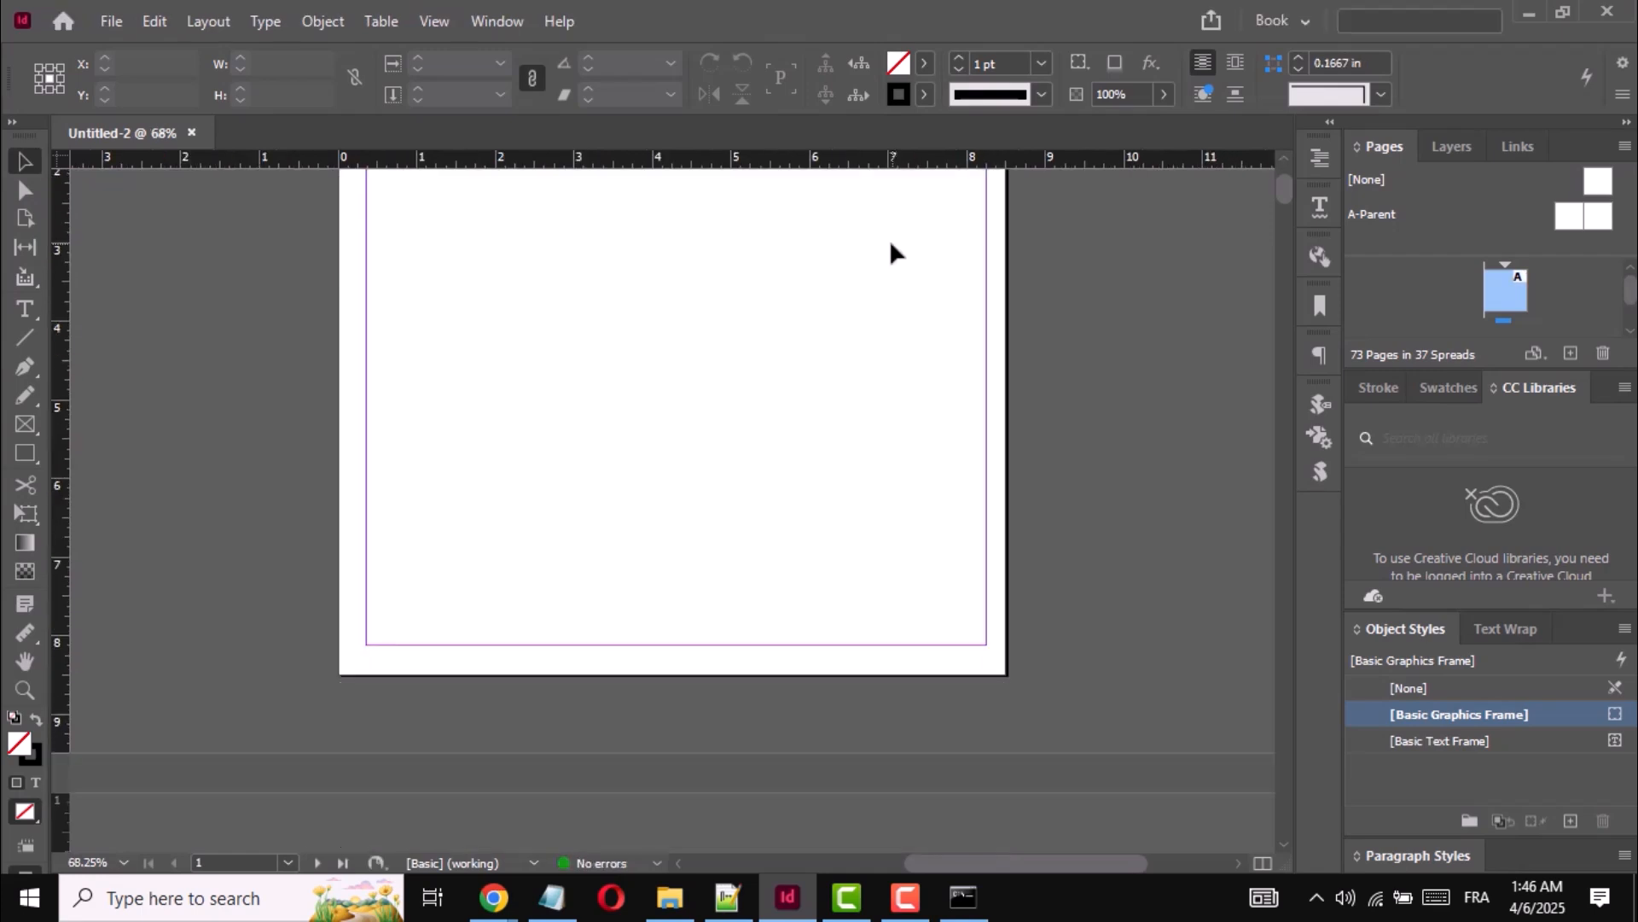
{"action": "left_click_drag", "start_coordinate": [1059, 863], "coordinate": [991, 862]}
{"action": "scroll", "coordinate": [1050, 367], "scroll_direction": "down", "scroll_amount": 6}
{"action": "scroll", "coordinate": [1050, 369], "scroll_direction": "up", "scroll_amount": 9}
{"action": "scroll", "coordinate": [1050, 369], "scroll_direction": "up", "scroll_amount": 2}
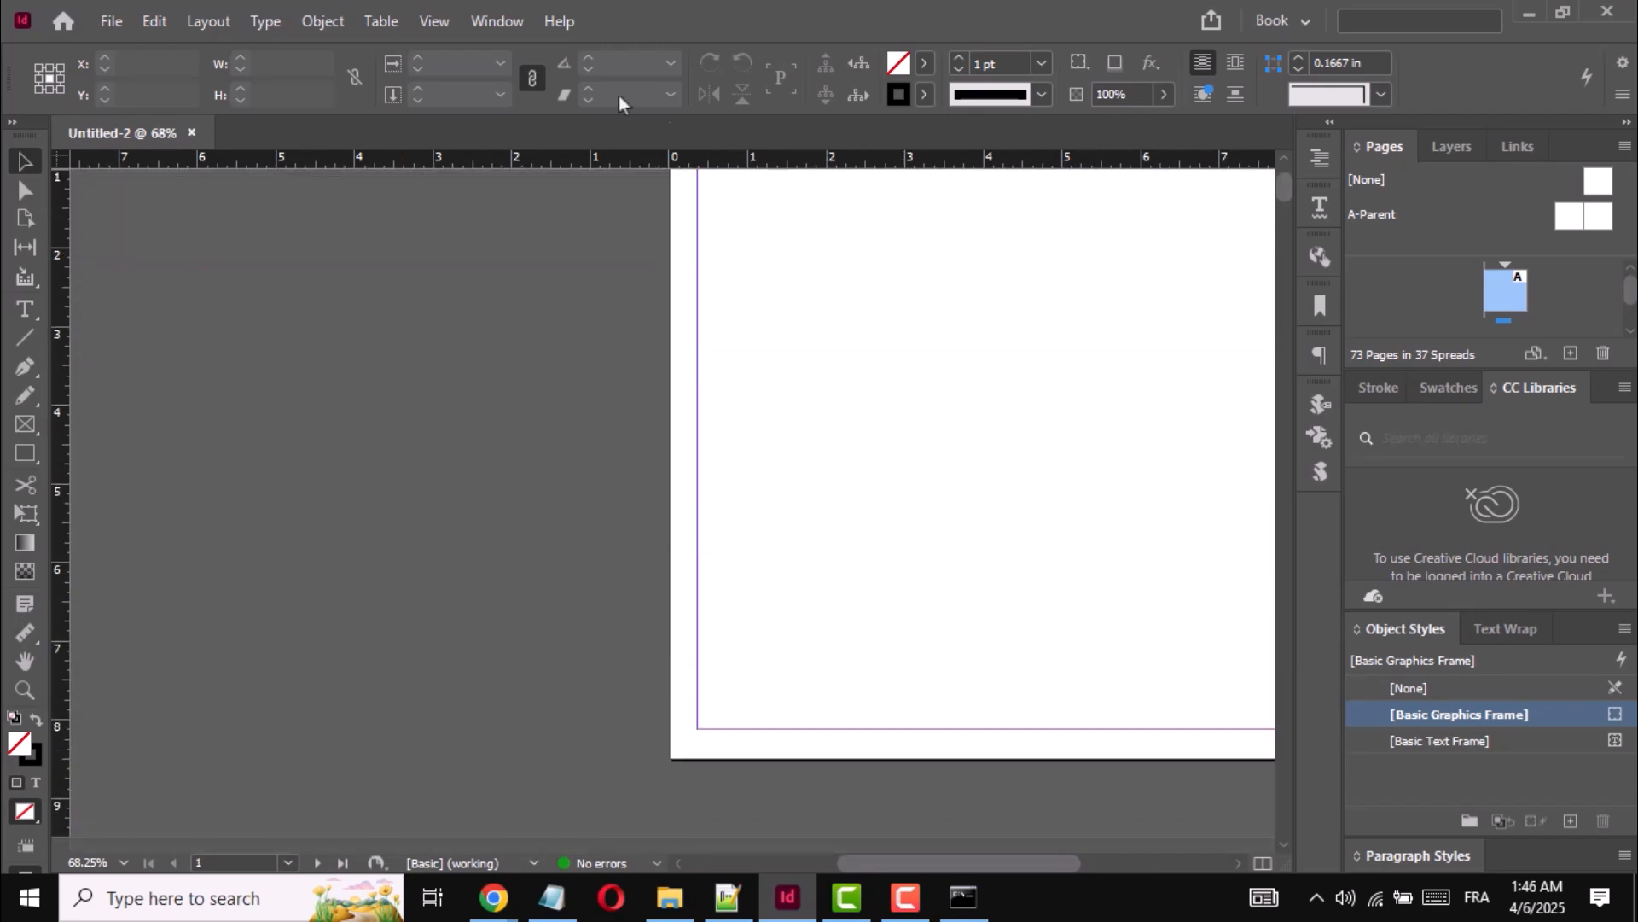
- Open the user scripts folder in File Explorer from InDesign's list of scripts
{"action": "left_click", "coordinate": [491, 23]}
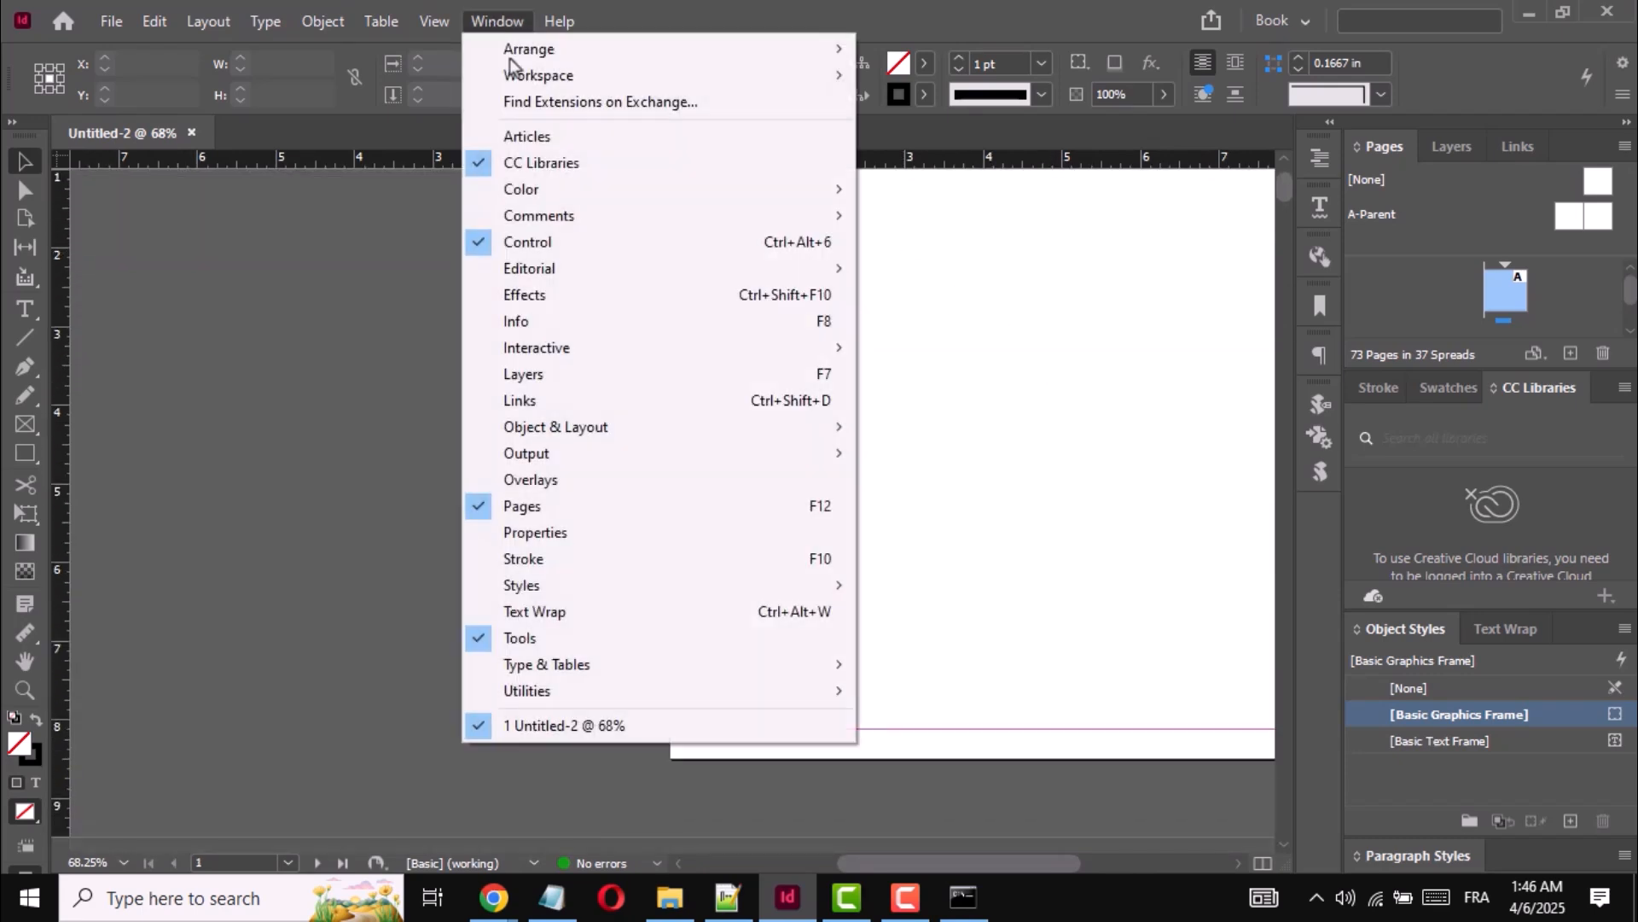
{"action": "mouse_move", "coordinate": [550, 693]}
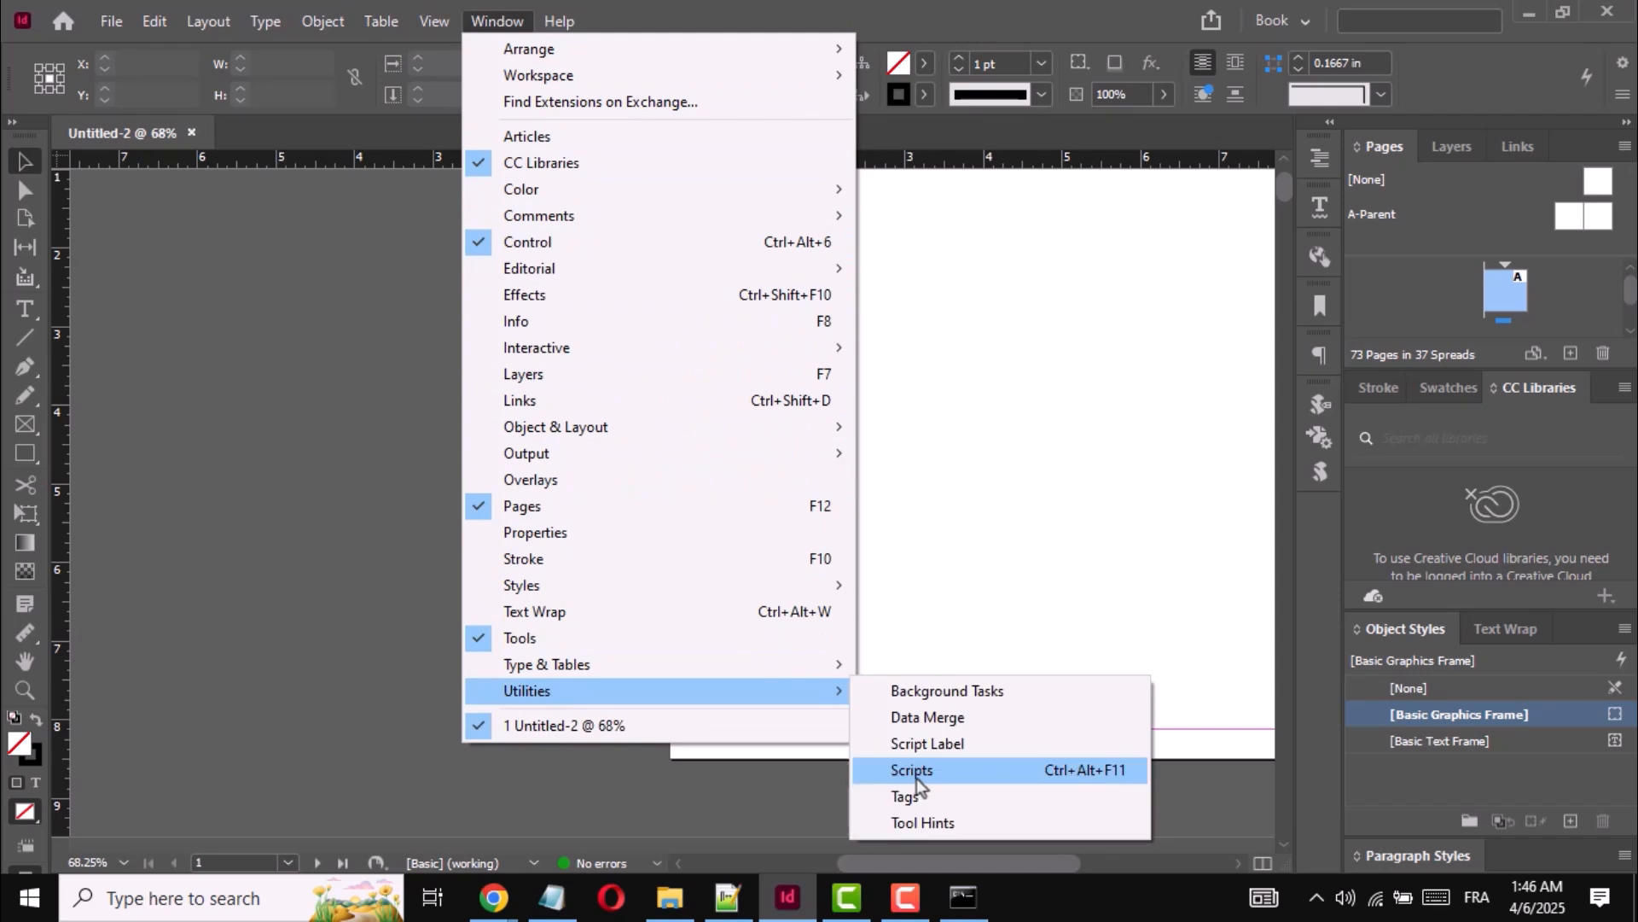
{"action": "left_click", "coordinate": [914, 772]}
{"action": "right_click", "coordinate": [809, 512]}
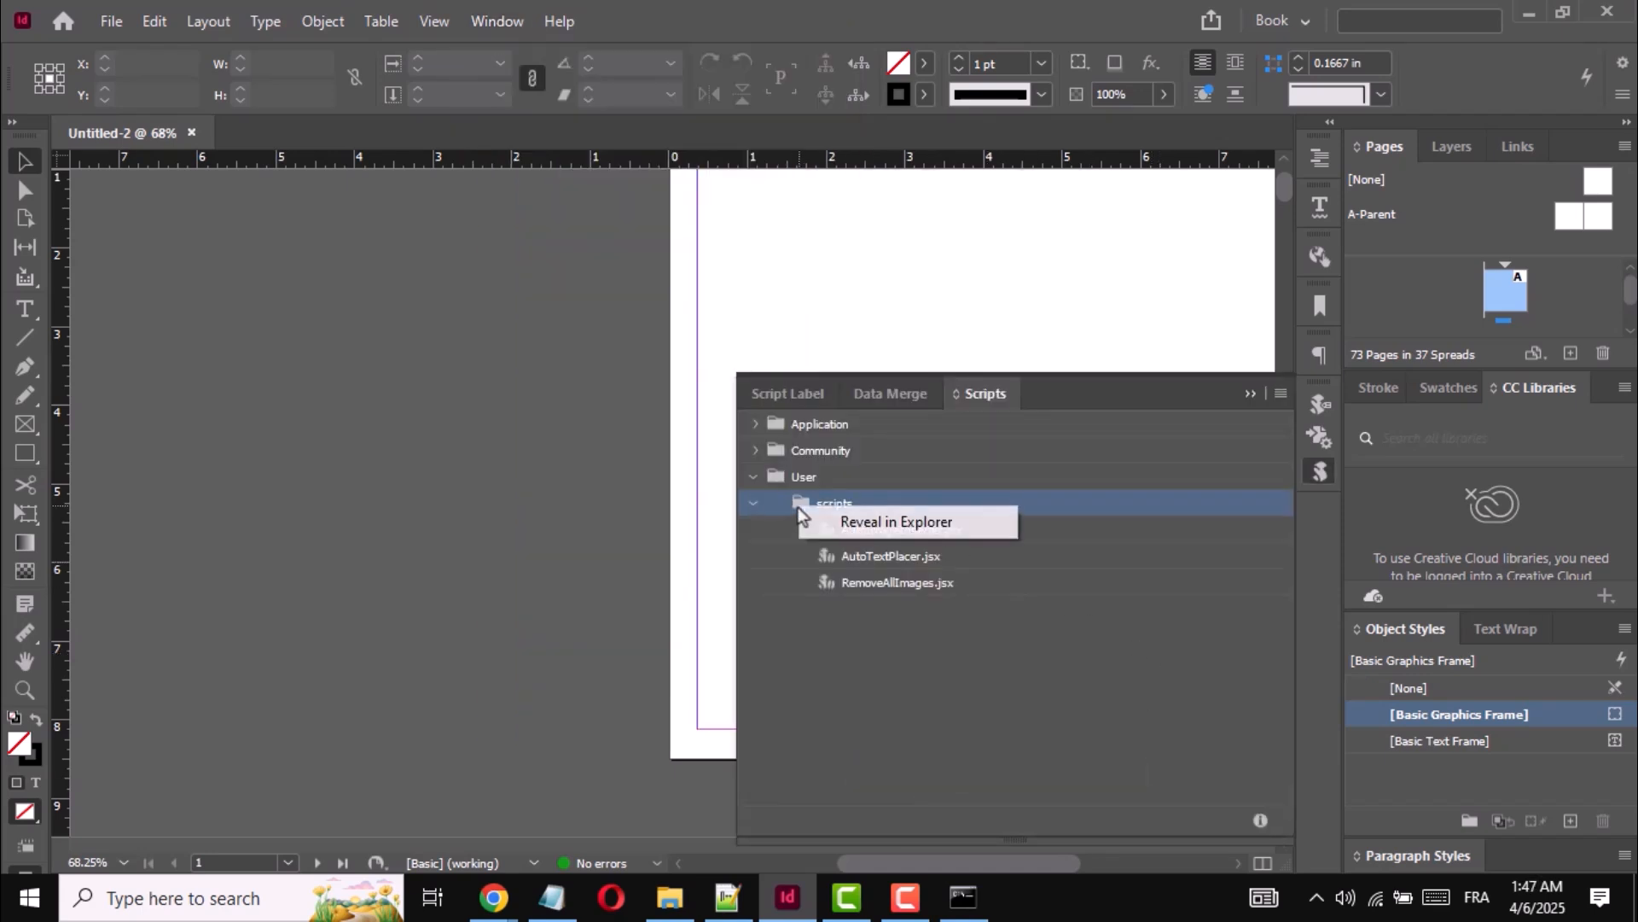
{"action": "left_click", "coordinate": [887, 524]}
{"action": "double_click", "coordinate": [885, 411]}
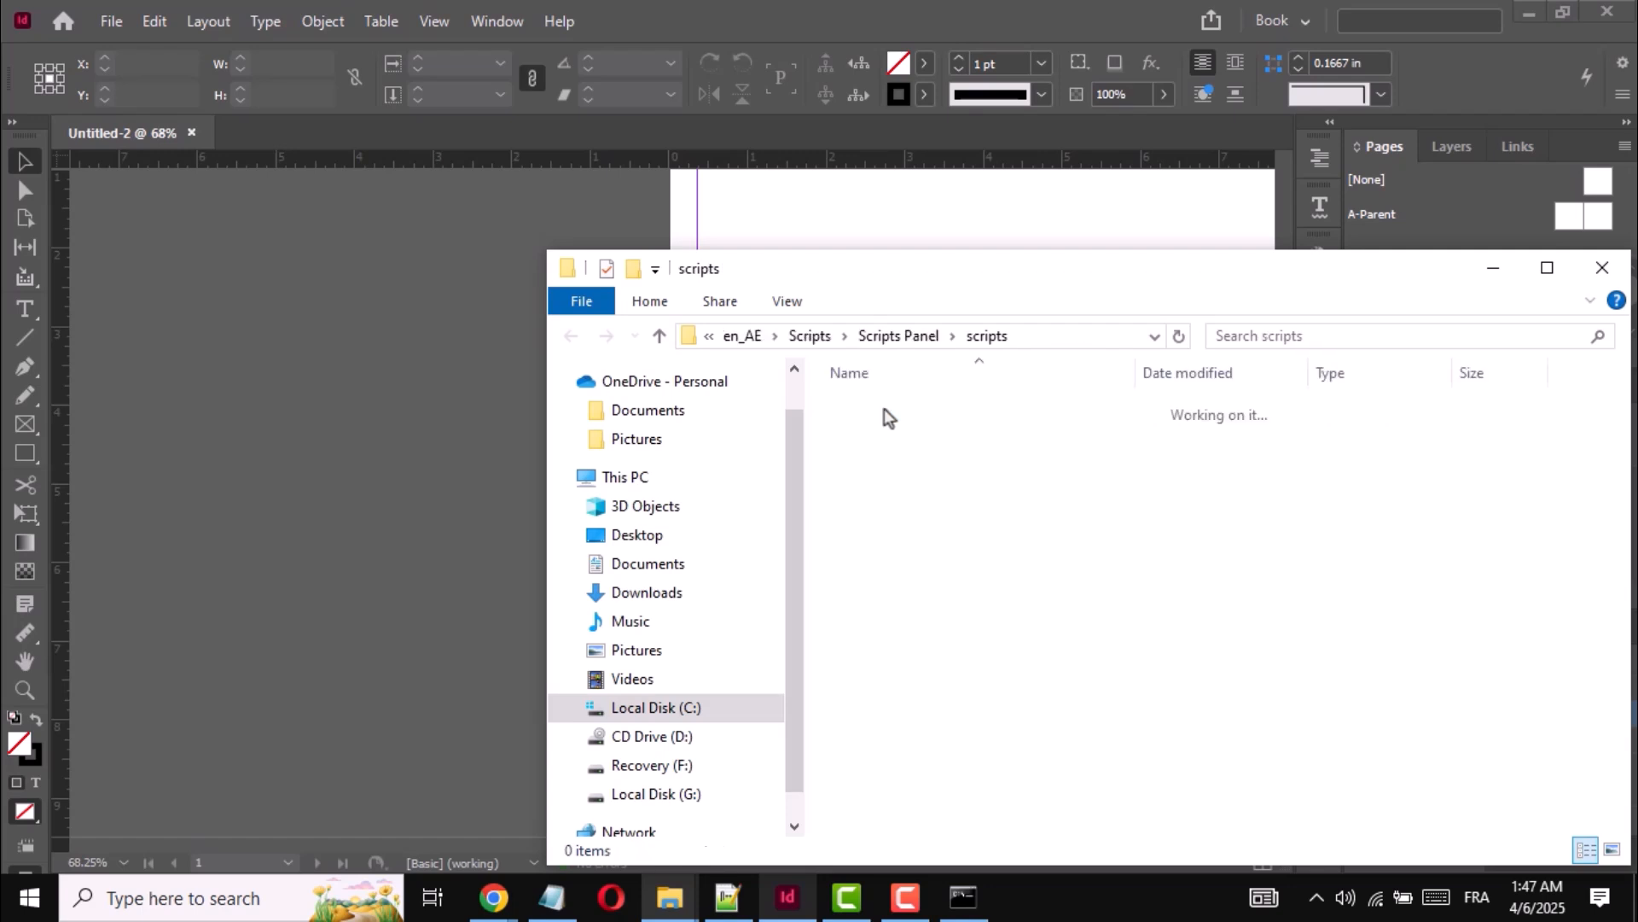
- Paste the three copied scripts into the scripts folder, and close the folder and the script list
{"action": "right_click", "coordinate": [957, 534]}
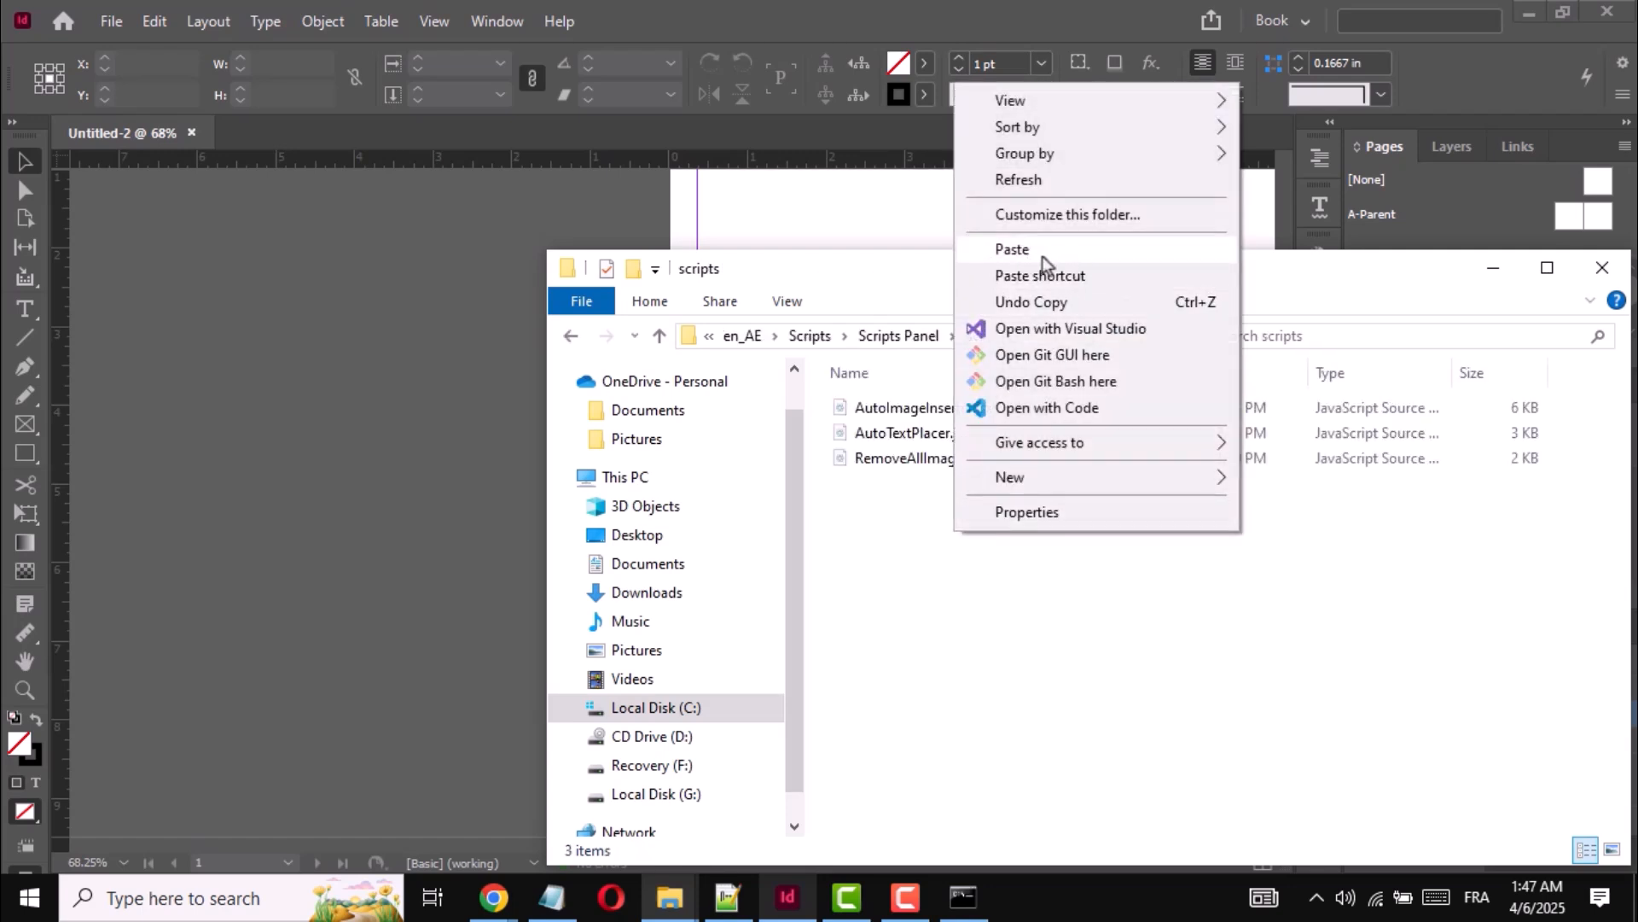
{"action": "left_click", "coordinate": [1011, 256]}
{"action": "left_click", "coordinate": [1595, 274]}
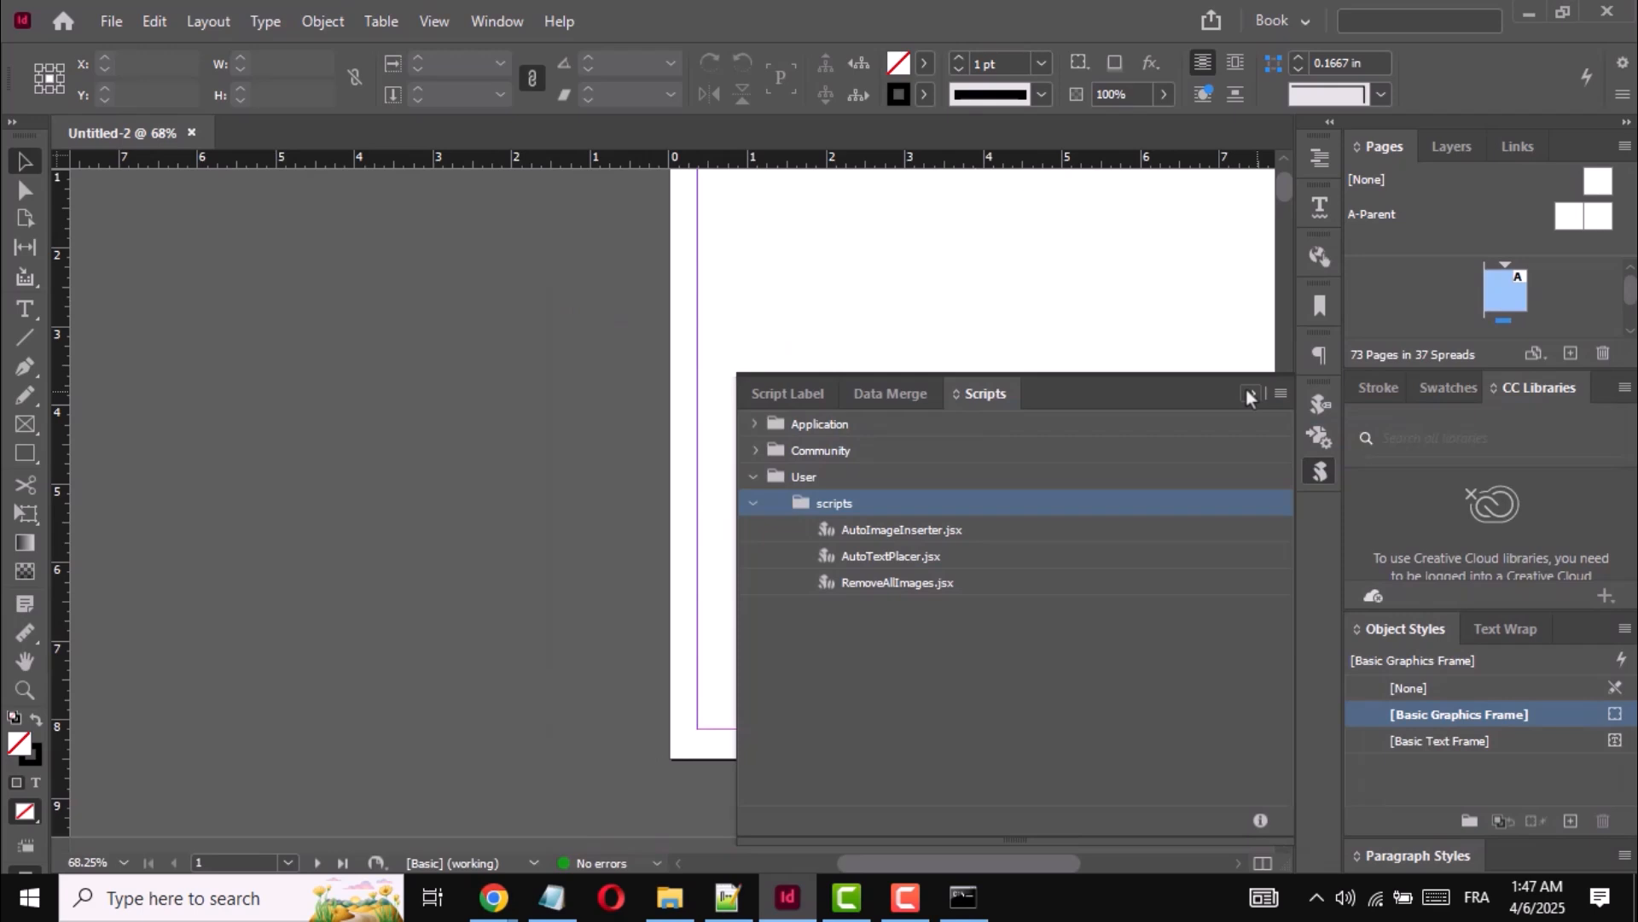
{"action": "left_click", "coordinate": [1246, 395]}
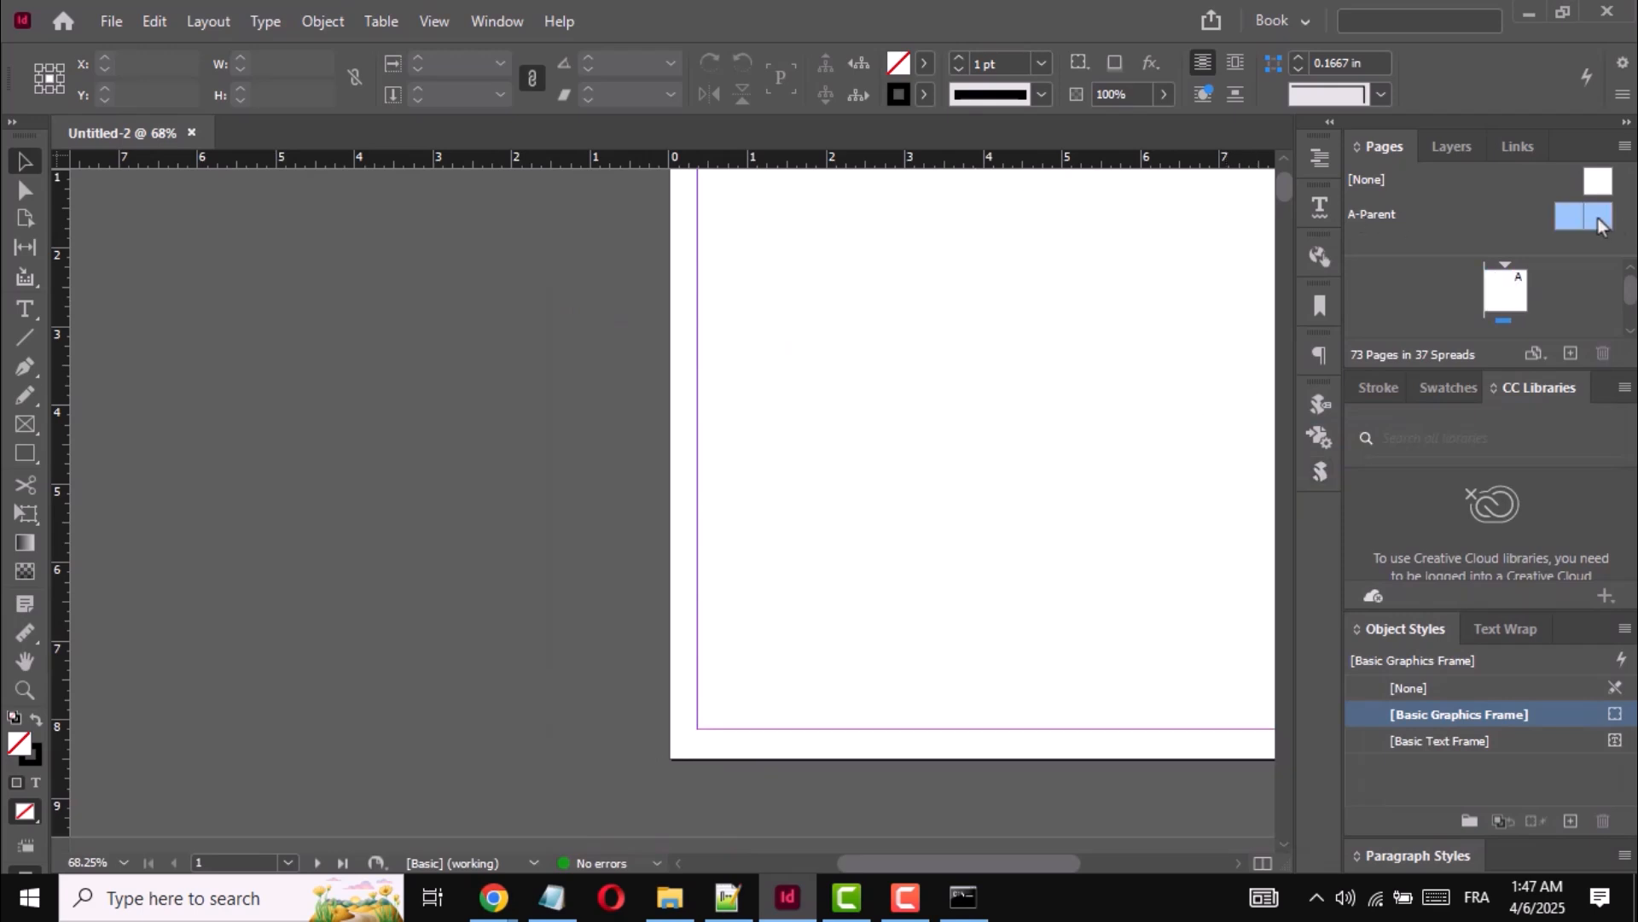
- Draw an image frame about 7.54 x 6.51 in on the left A-Parent page and move it down inside the margins
{"action": "double_click", "coordinate": [1598, 225]}
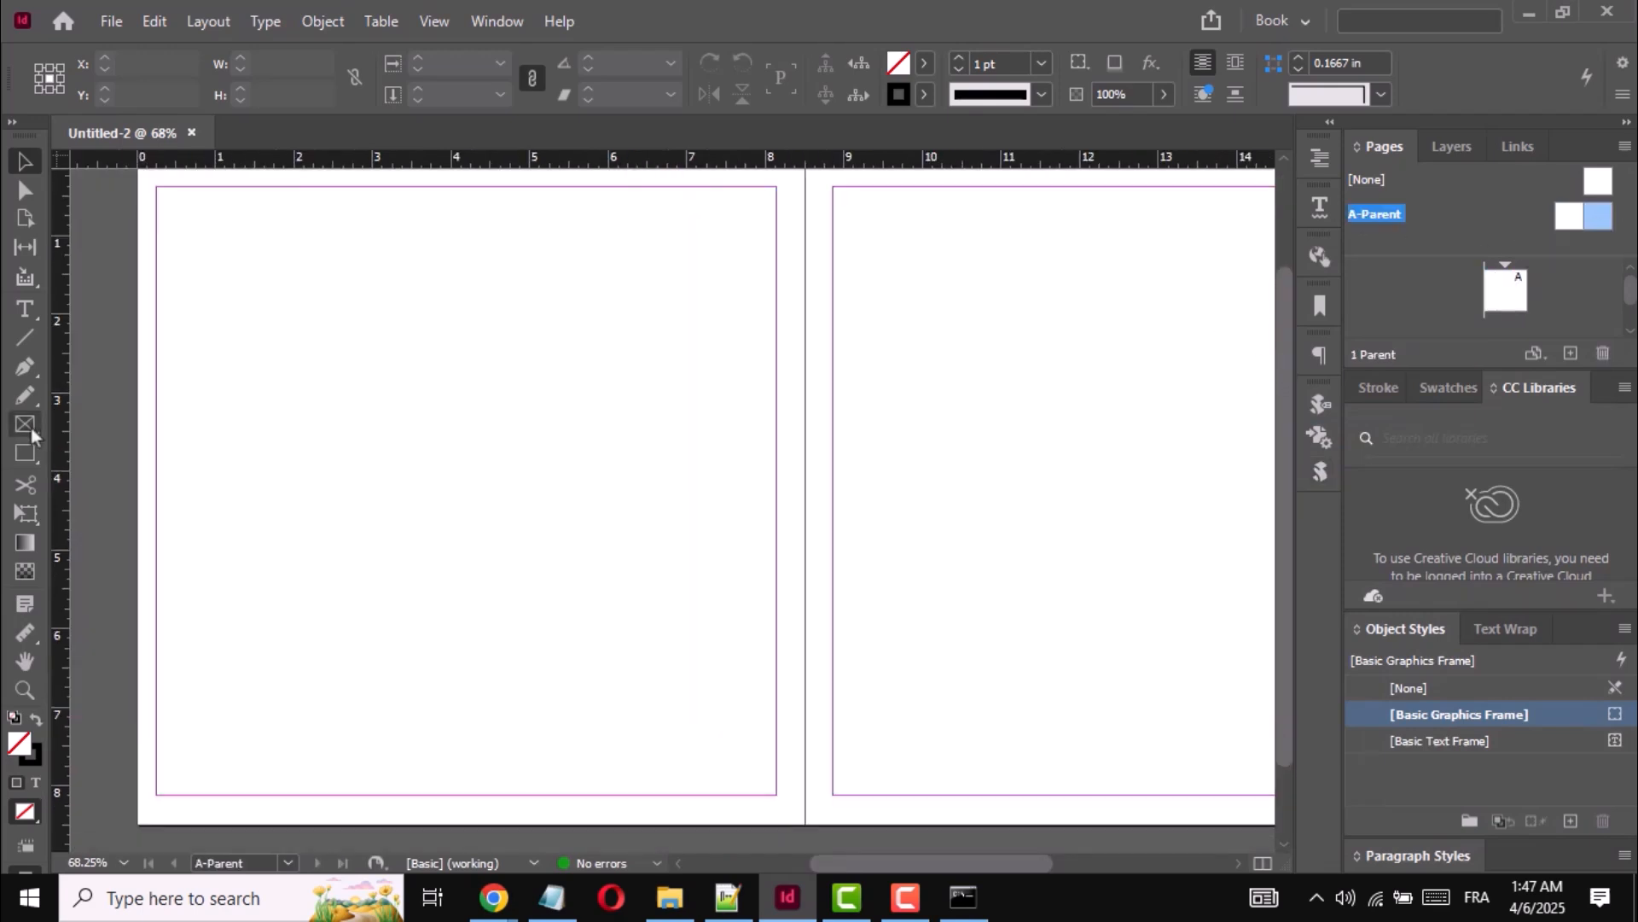
{"action": "left_click", "coordinate": [23, 425]}
{"action": "left_click_drag", "start_coordinate": [163, 236], "coordinate": [756, 747]}
{"action": "left_click", "coordinate": [23, 162]}
{"action": "left_click_drag", "start_coordinate": [446, 479], "coordinate": [453, 512]}
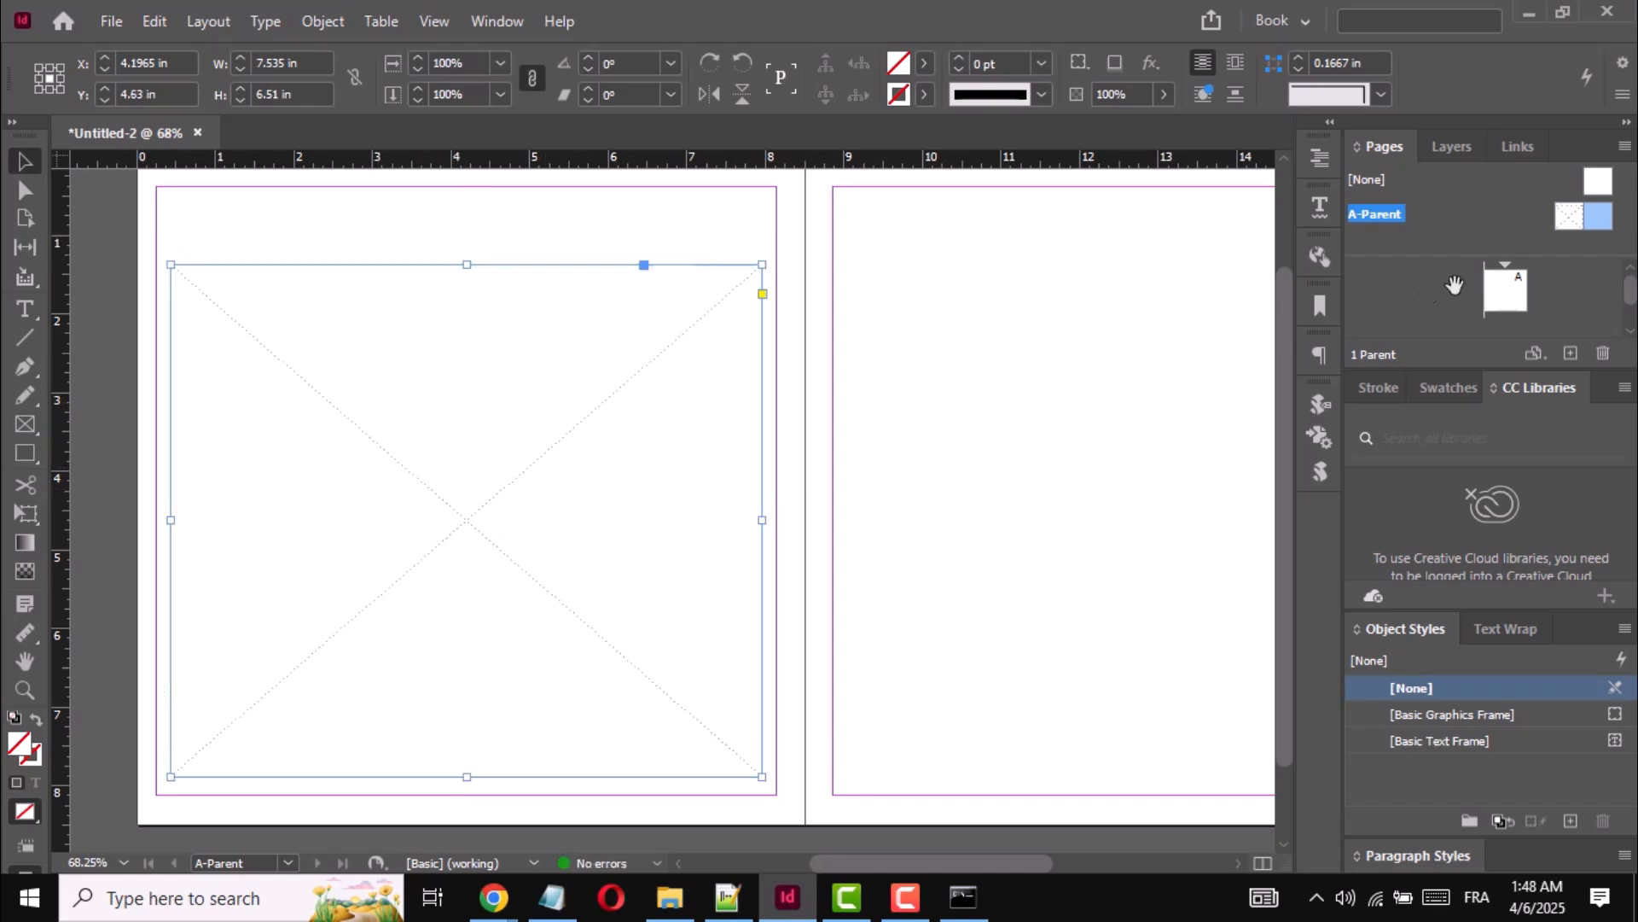
- Return to the first document page and examine the parent's image frame on the left pages of the following spreads
{"action": "double_click", "coordinate": [1510, 285]}
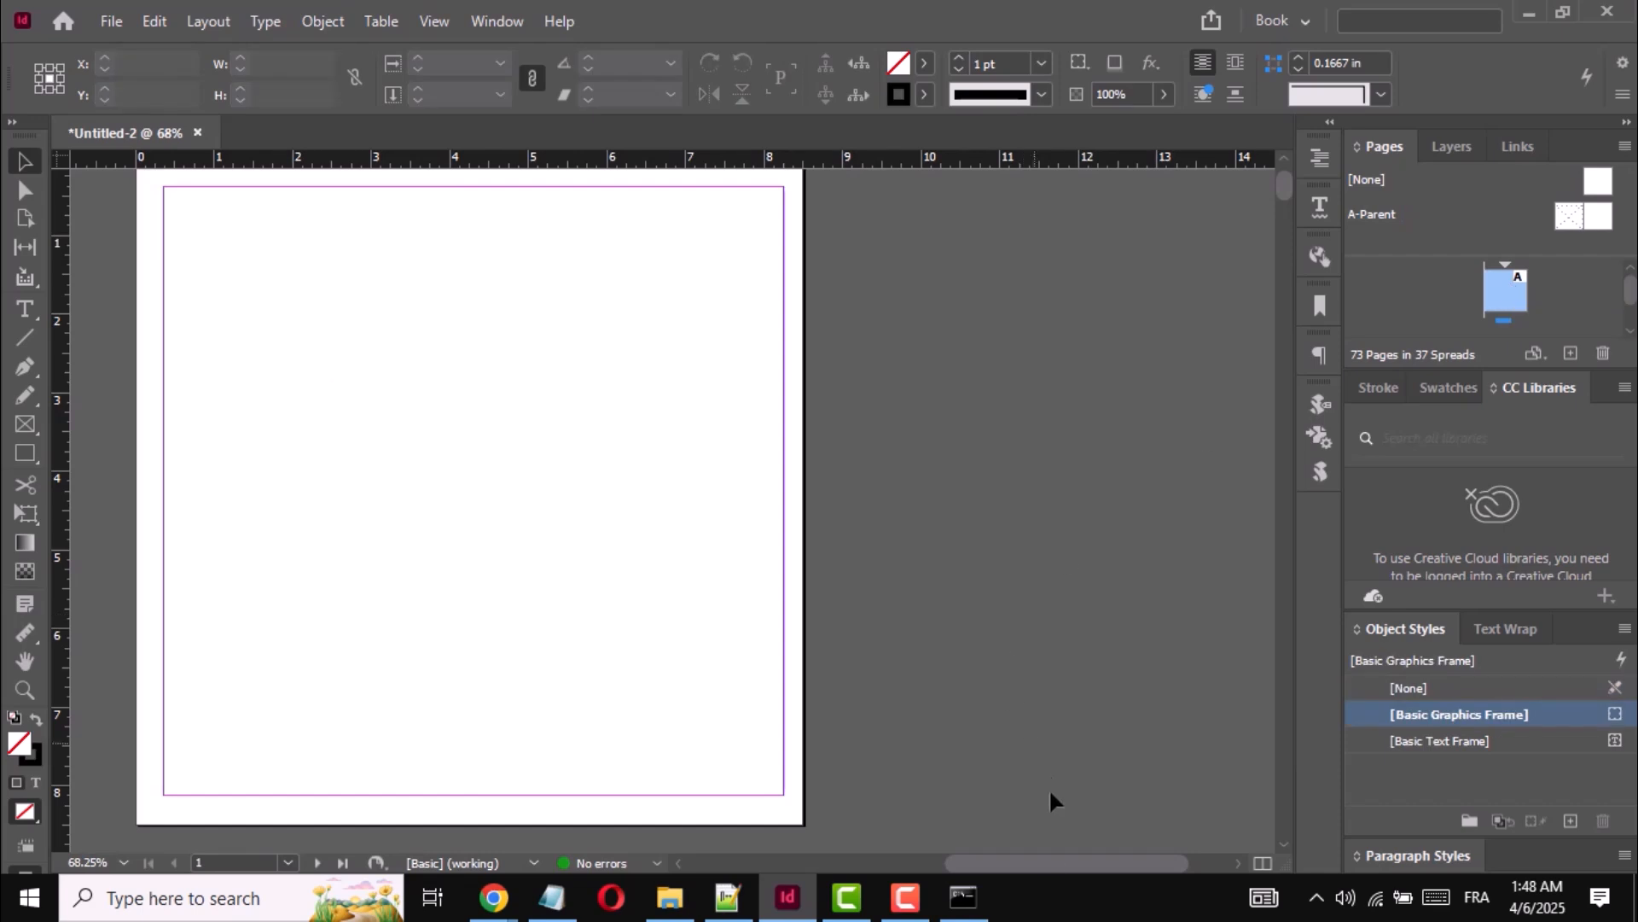
{"action": "left_click_drag", "start_coordinate": [1039, 871], "coordinate": [979, 869]}
{"action": "scroll", "coordinate": [592, 413], "scroll_direction": "down", "scroll_amount": 10}
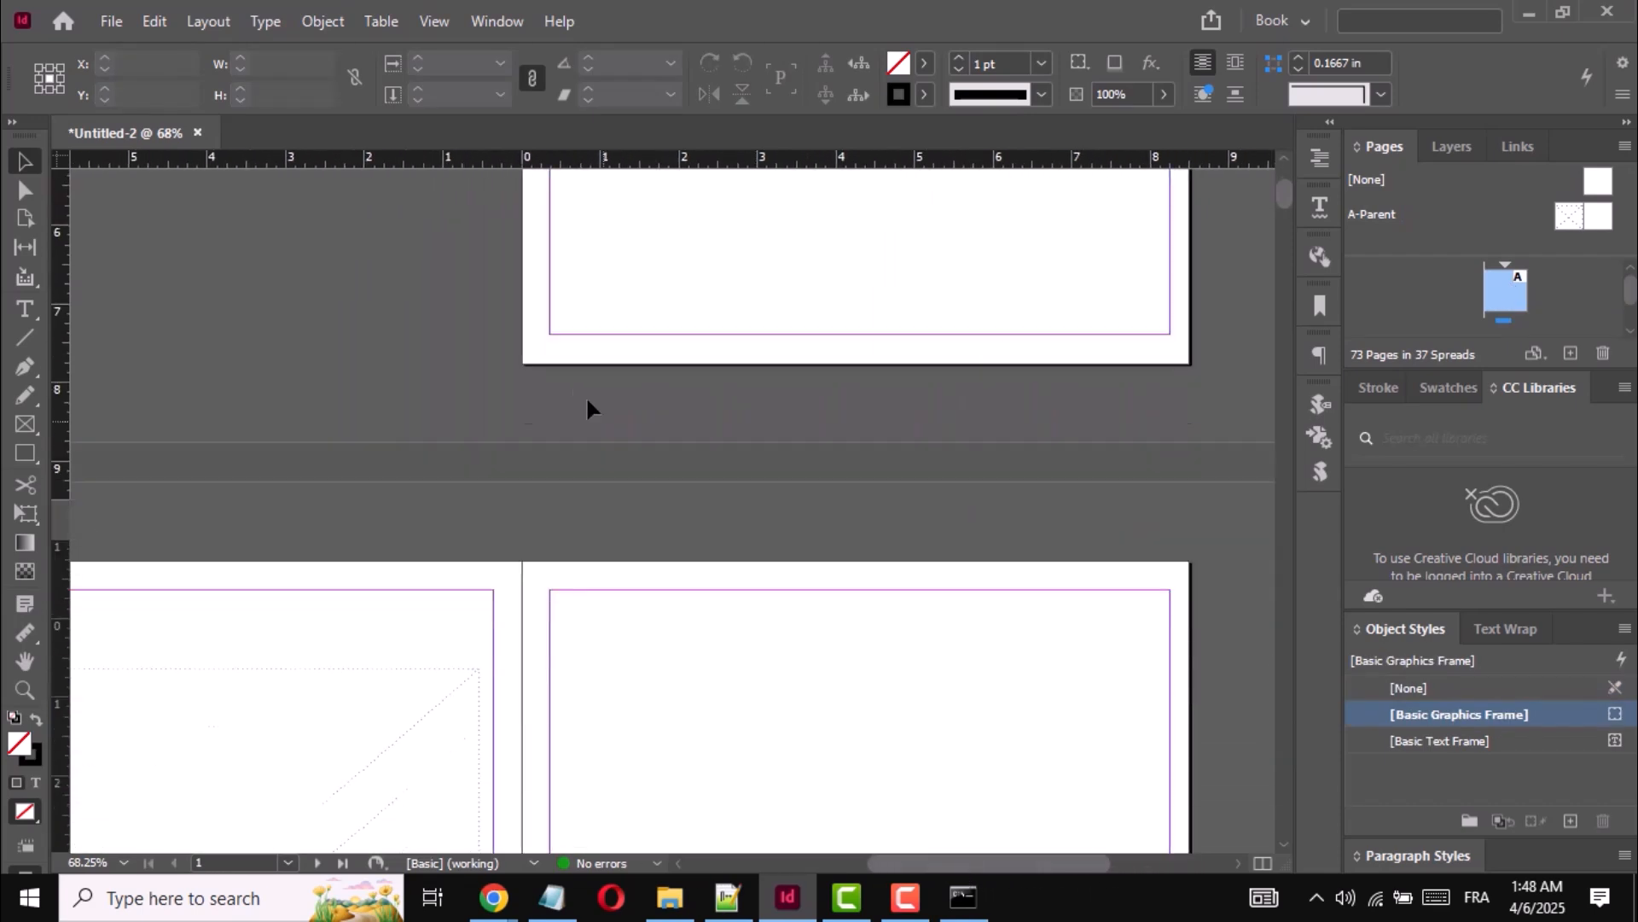
{"action": "scroll", "coordinate": [860, 503], "scroll_direction": "left", "scroll_amount": 8}
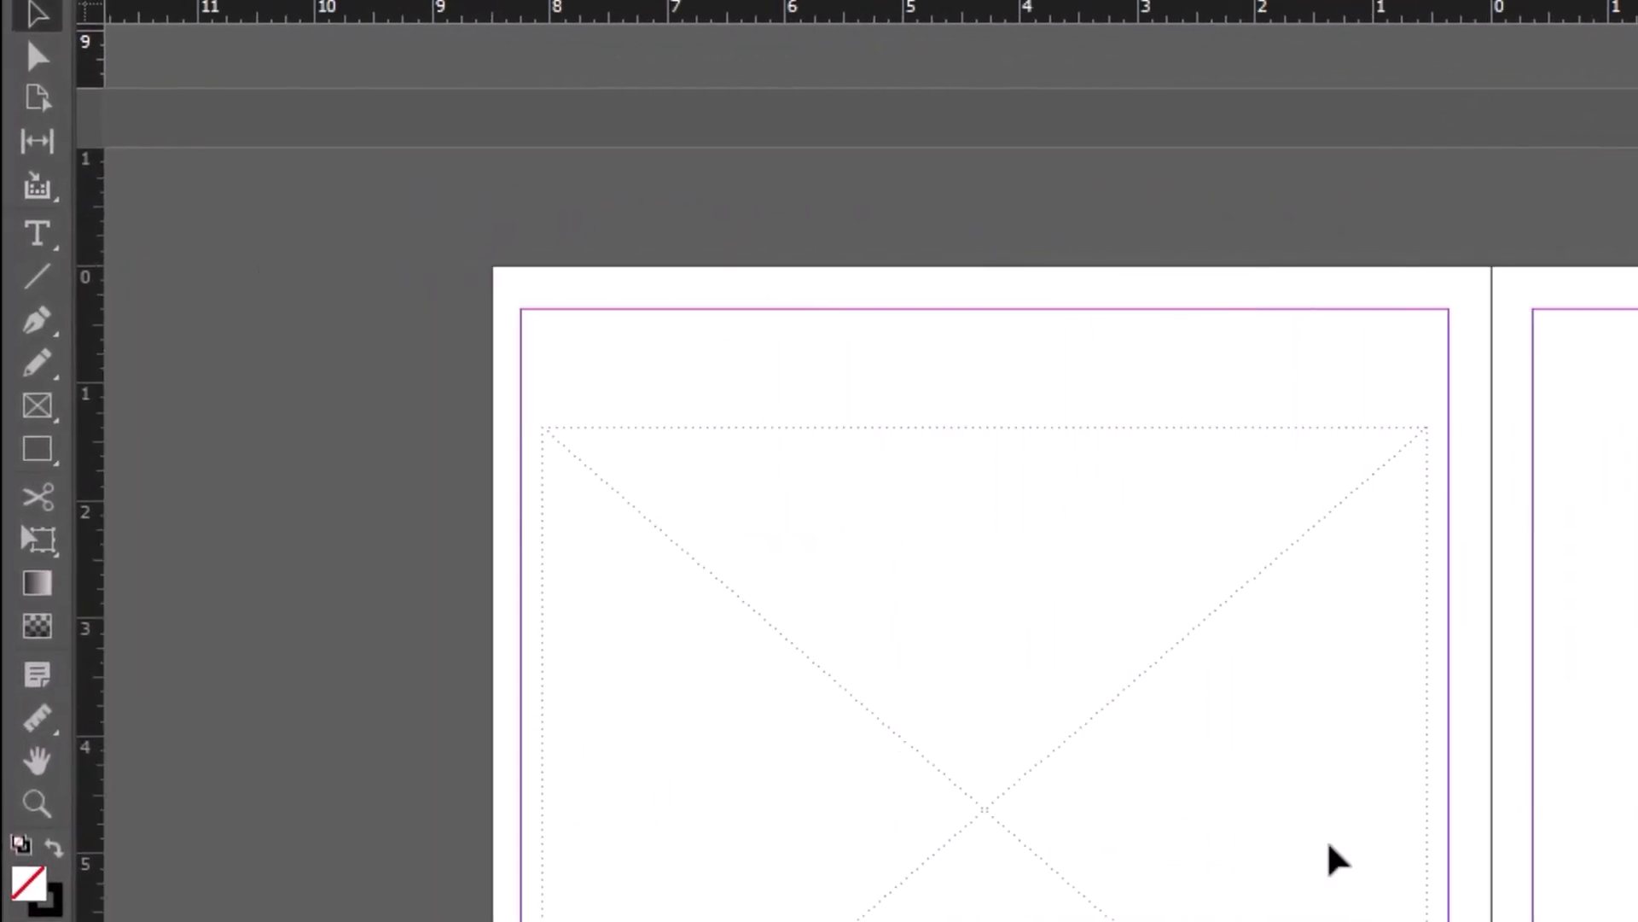
{"action": "scroll", "coordinate": [926, 391], "scroll_direction": "down", "scroll_amount": 7}
{"action": "scroll", "coordinate": [1049, 350], "scroll_direction": "down", "scroll_amount": 8}
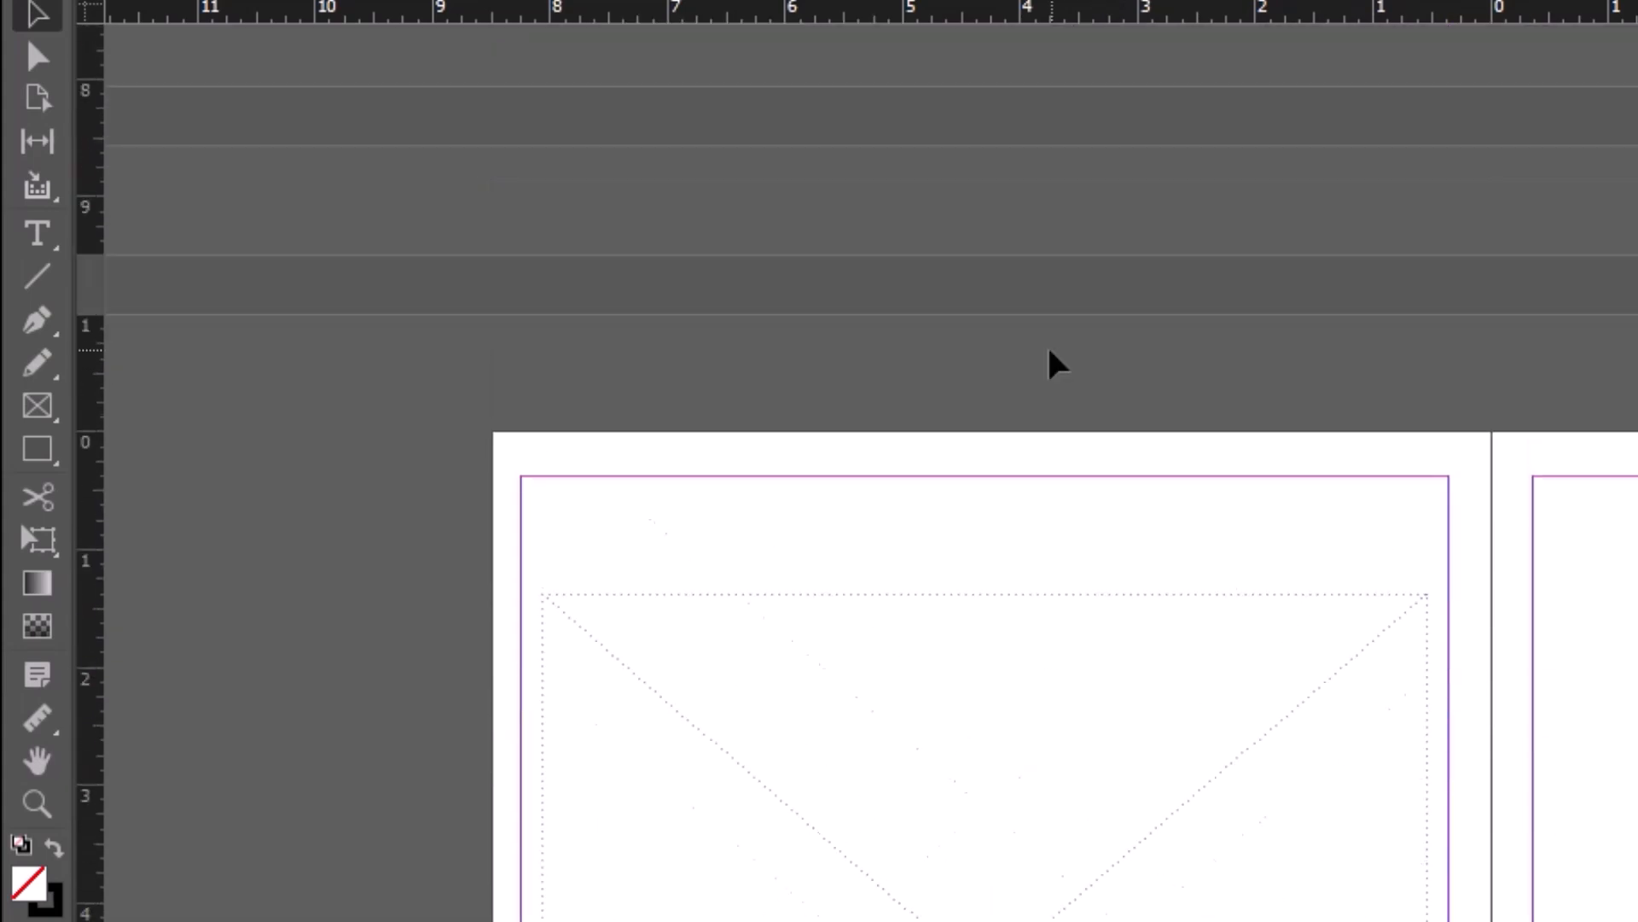
{"action": "scroll", "coordinate": [1050, 350], "scroll_direction": "up", "scroll_amount": 13}
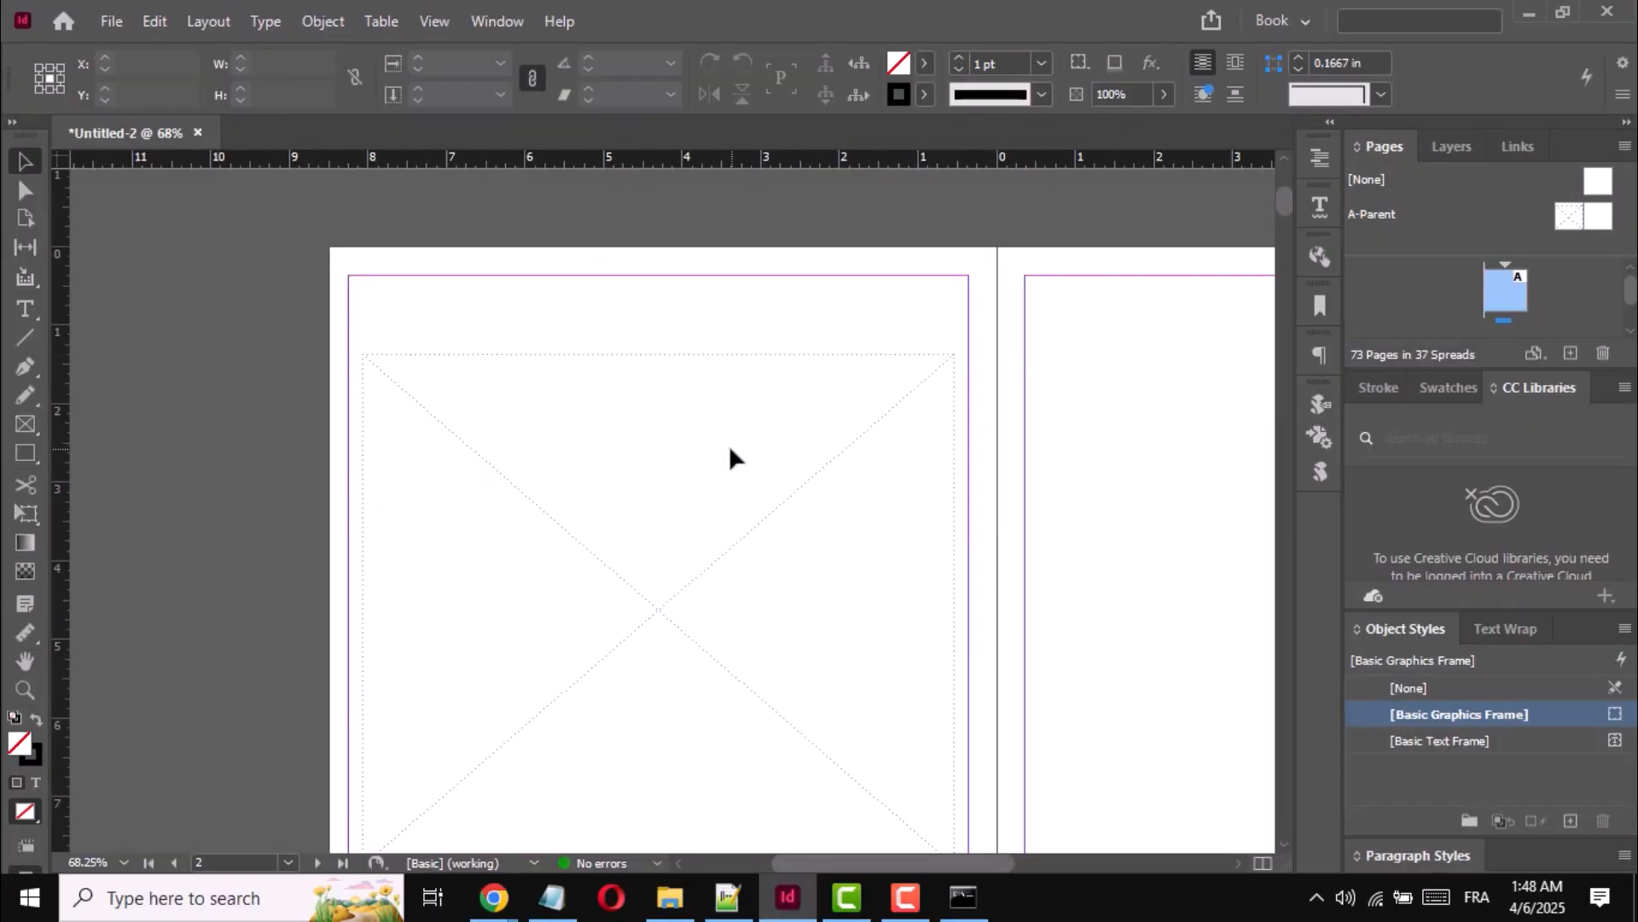
- Override the parent image frame on the left page of each spread, working through the document from page 2
{"action": "left_click", "coordinate": [732, 459], "text": "ctrl+shift"}
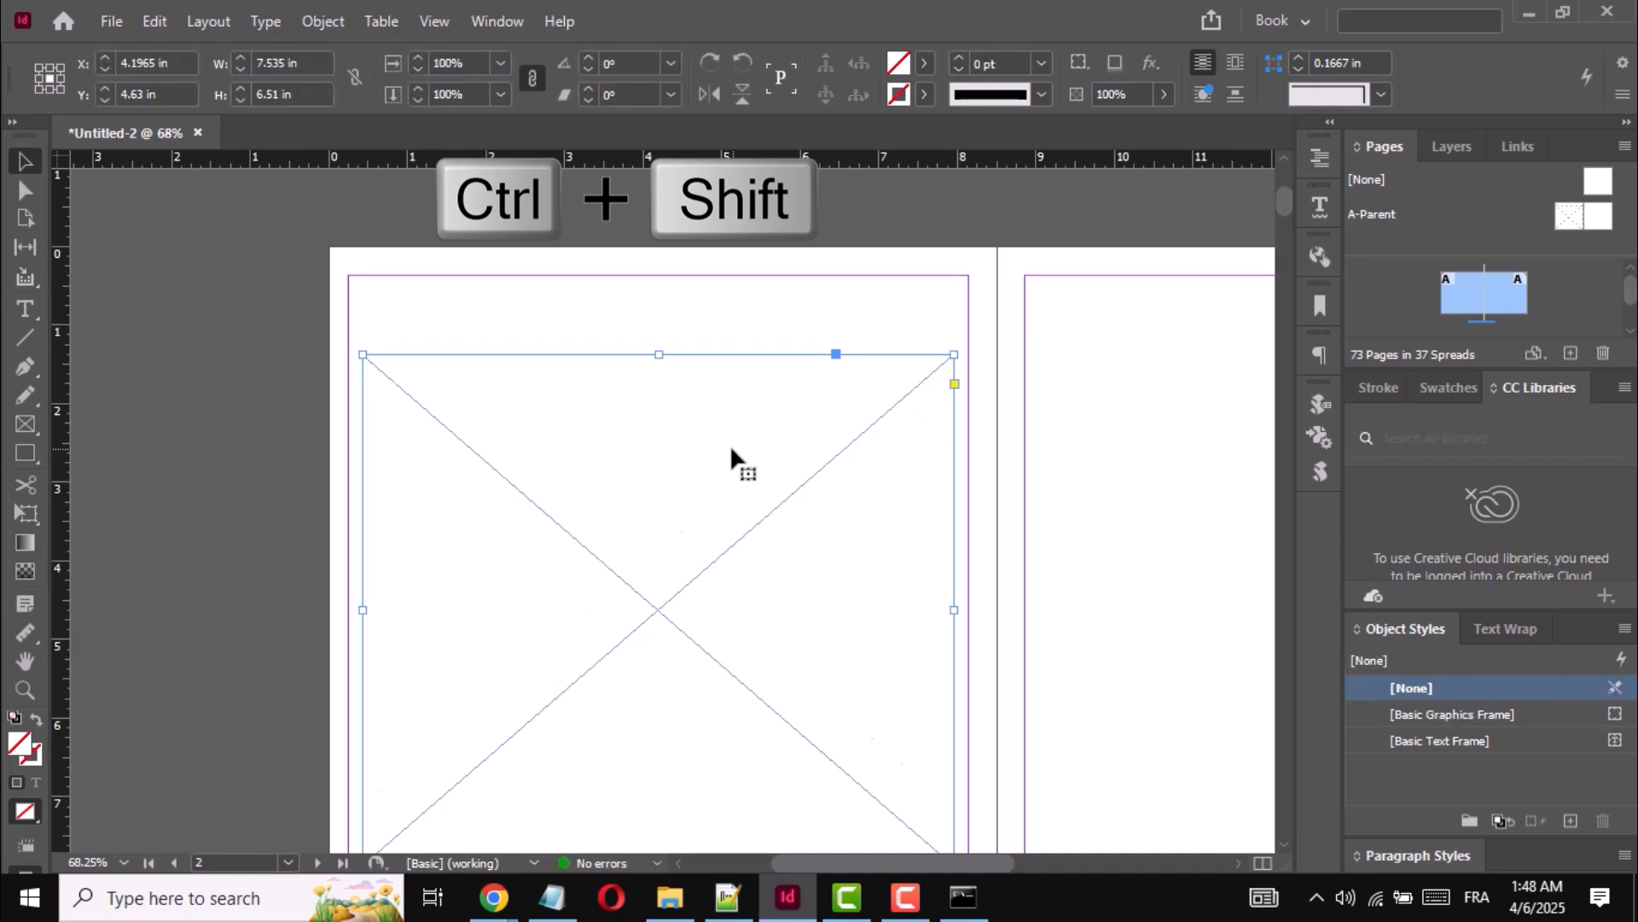
{"action": "scroll", "coordinate": [732, 458], "scroll_direction": "down", "scroll_amount": 8}
{"action": "left_click", "coordinate": [732, 458], "text": "ctrl+shift"}
{"action": "scroll", "coordinate": [732, 458], "scroll_direction": "down", "scroll_amount": 8}
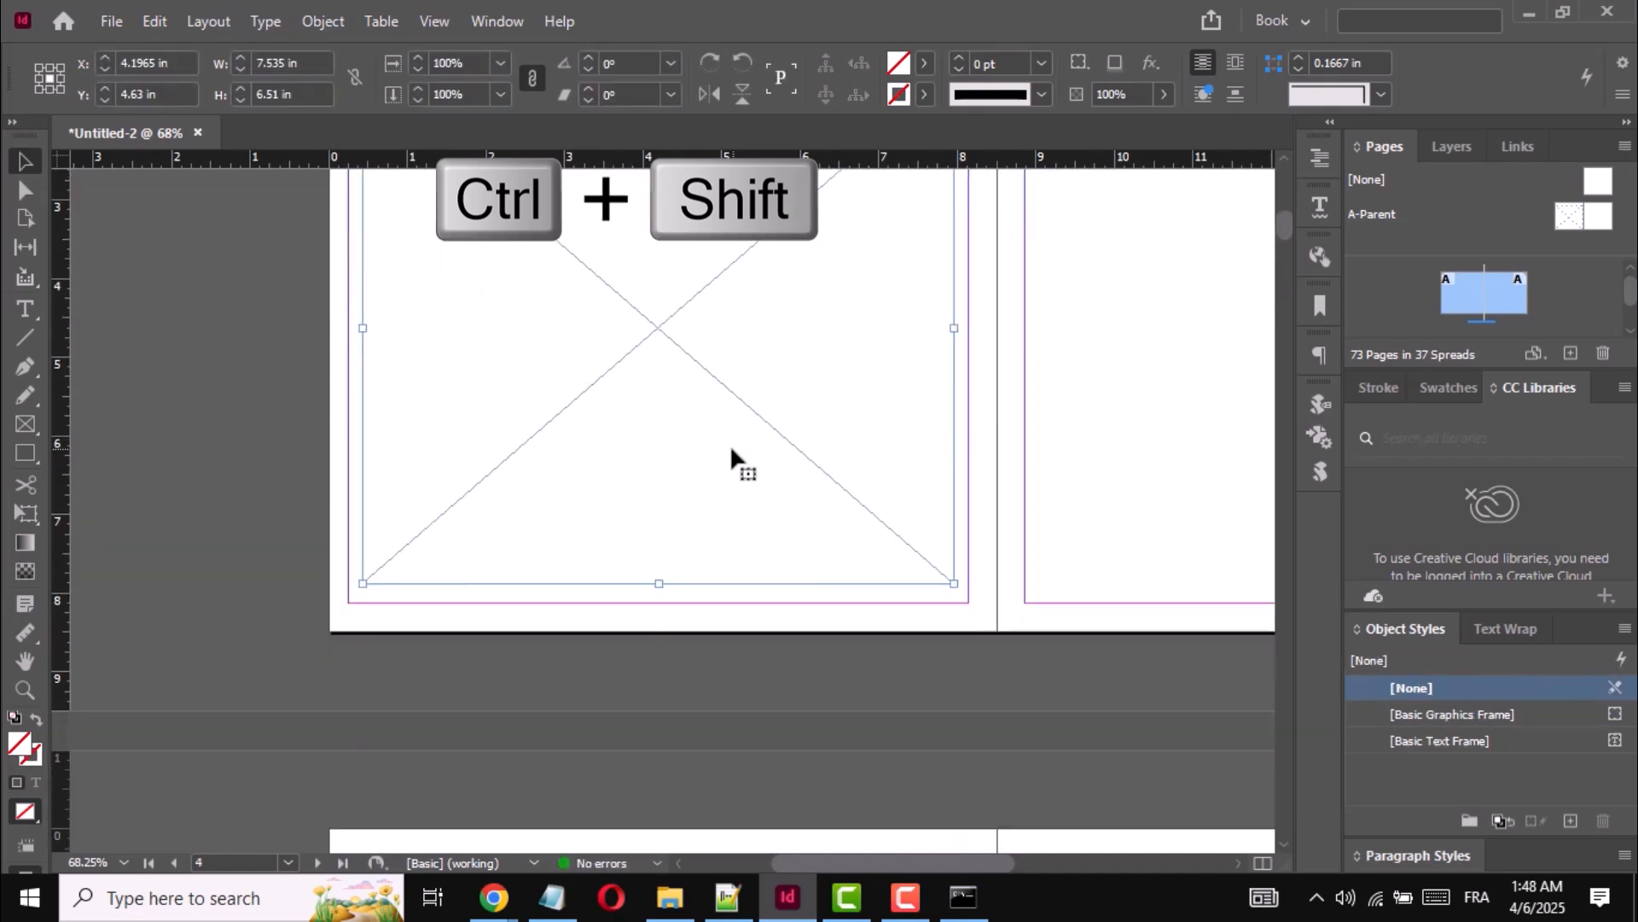
{"action": "left_click", "coordinate": [733, 458], "text": "ctrl+shift"}
{"action": "scroll", "coordinate": [732, 459], "scroll_direction": "down", "scroll_amount": 8}
{"action": "left_click", "coordinate": [732, 458], "text": "ctrl+shift"}
{"action": "scroll", "coordinate": [732, 459], "scroll_direction": "down", "scroll_amount": 3}
{"action": "scroll", "coordinate": [732, 458], "scroll_direction": "down", "scroll_amount": 5}
{"action": "left_click", "coordinate": [732, 458], "text": "ctrl+shift"}
{"action": "scroll", "coordinate": [732, 458], "scroll_direction": "down", "scroll_amount": 8}
{"action": "left_click", "coordinate": [733, 458], "text": "ctrl+shift"}
{"action": "scroll", "coordinate": [732, 458], "scroll_direction": "down", "scroll_amount": 8}
{"action": "left_click", "coordinate": [732, 458], "text": "ctrl+shift"}
{"action": "scroll", "coordinate": [733, 459], "scroll_direction": "down", "scroll_amount": 8}
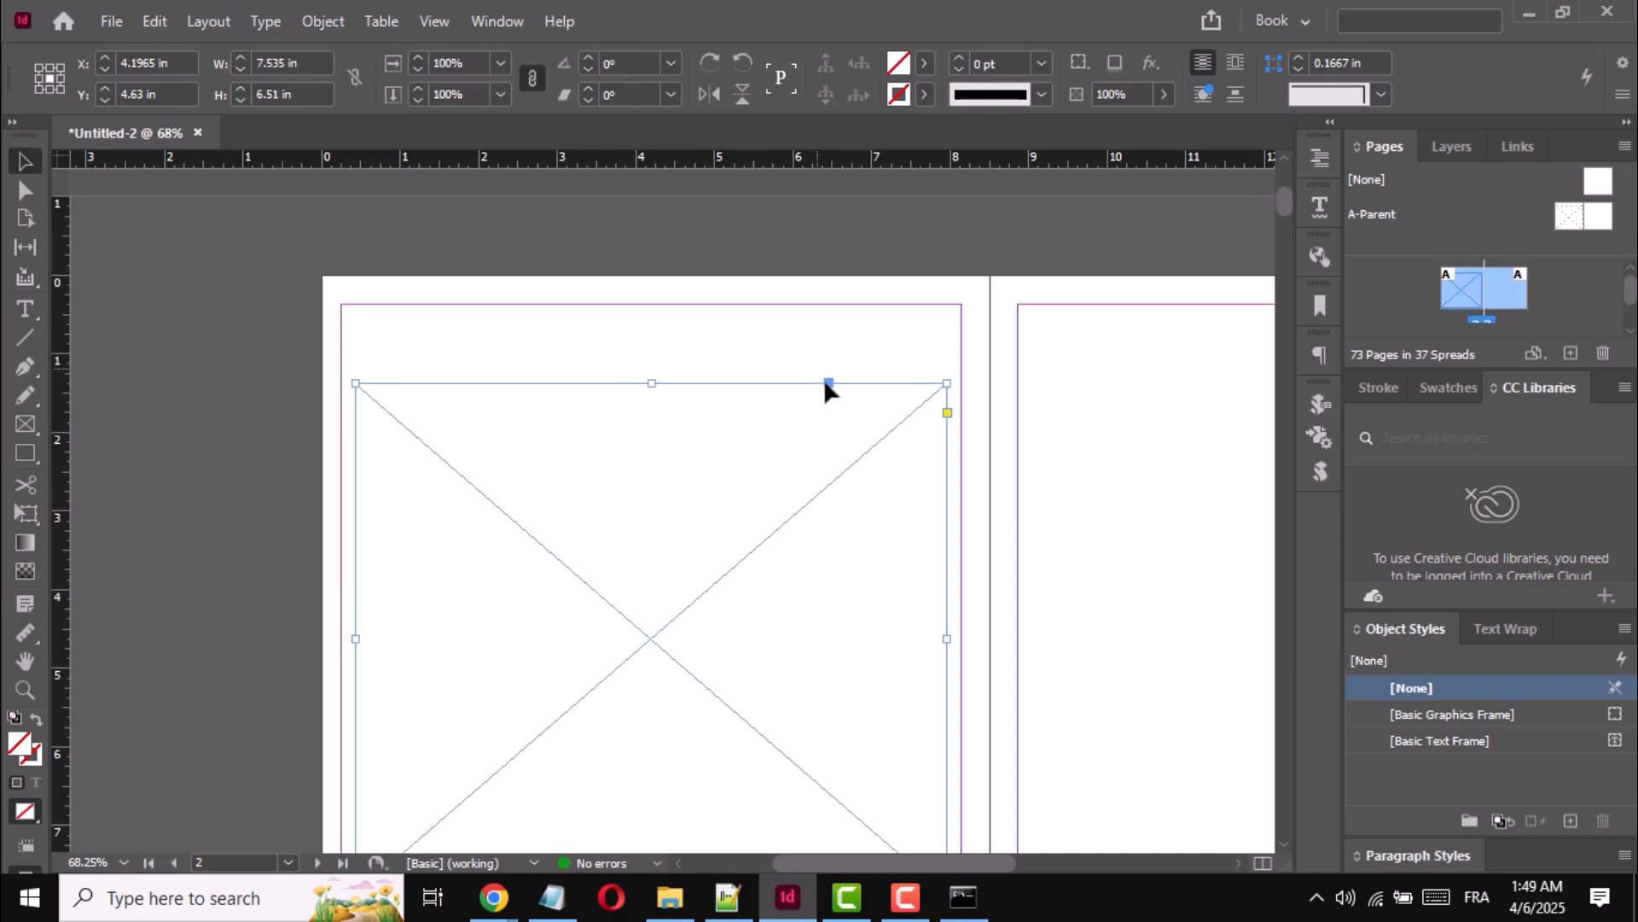
- Run AutoImageInserter.jsx with the images folder inside IDInsert as its source, and close the script list
{"action": "left_click", "coordinate": [500, 21]}
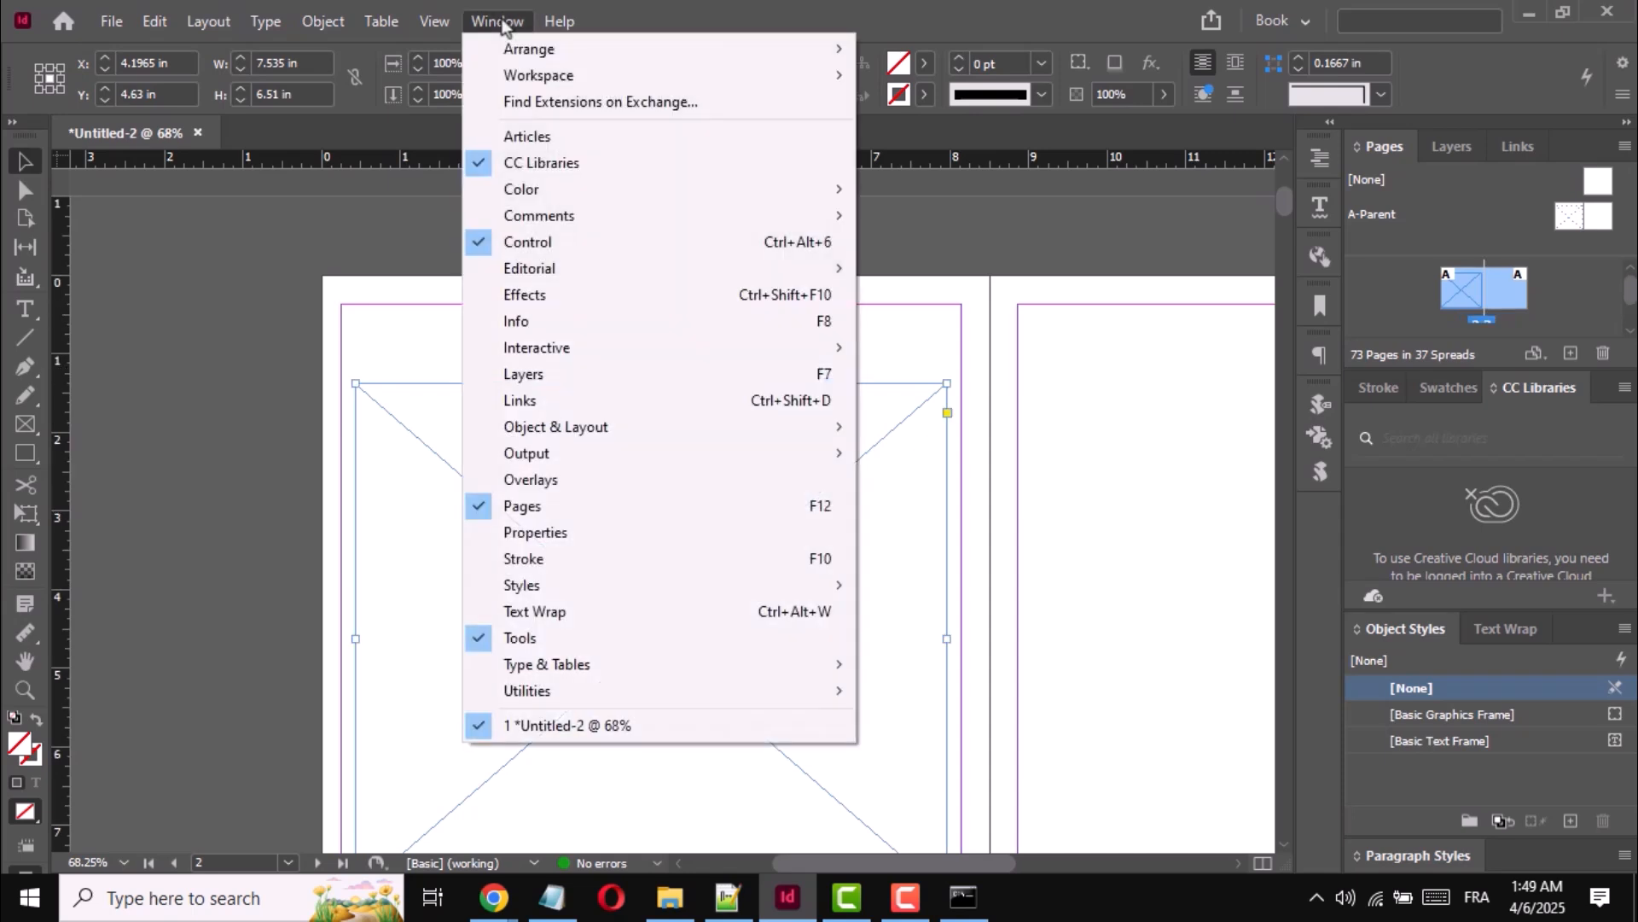
{"action": "mouse_move", "coordinate": [839, 694]}
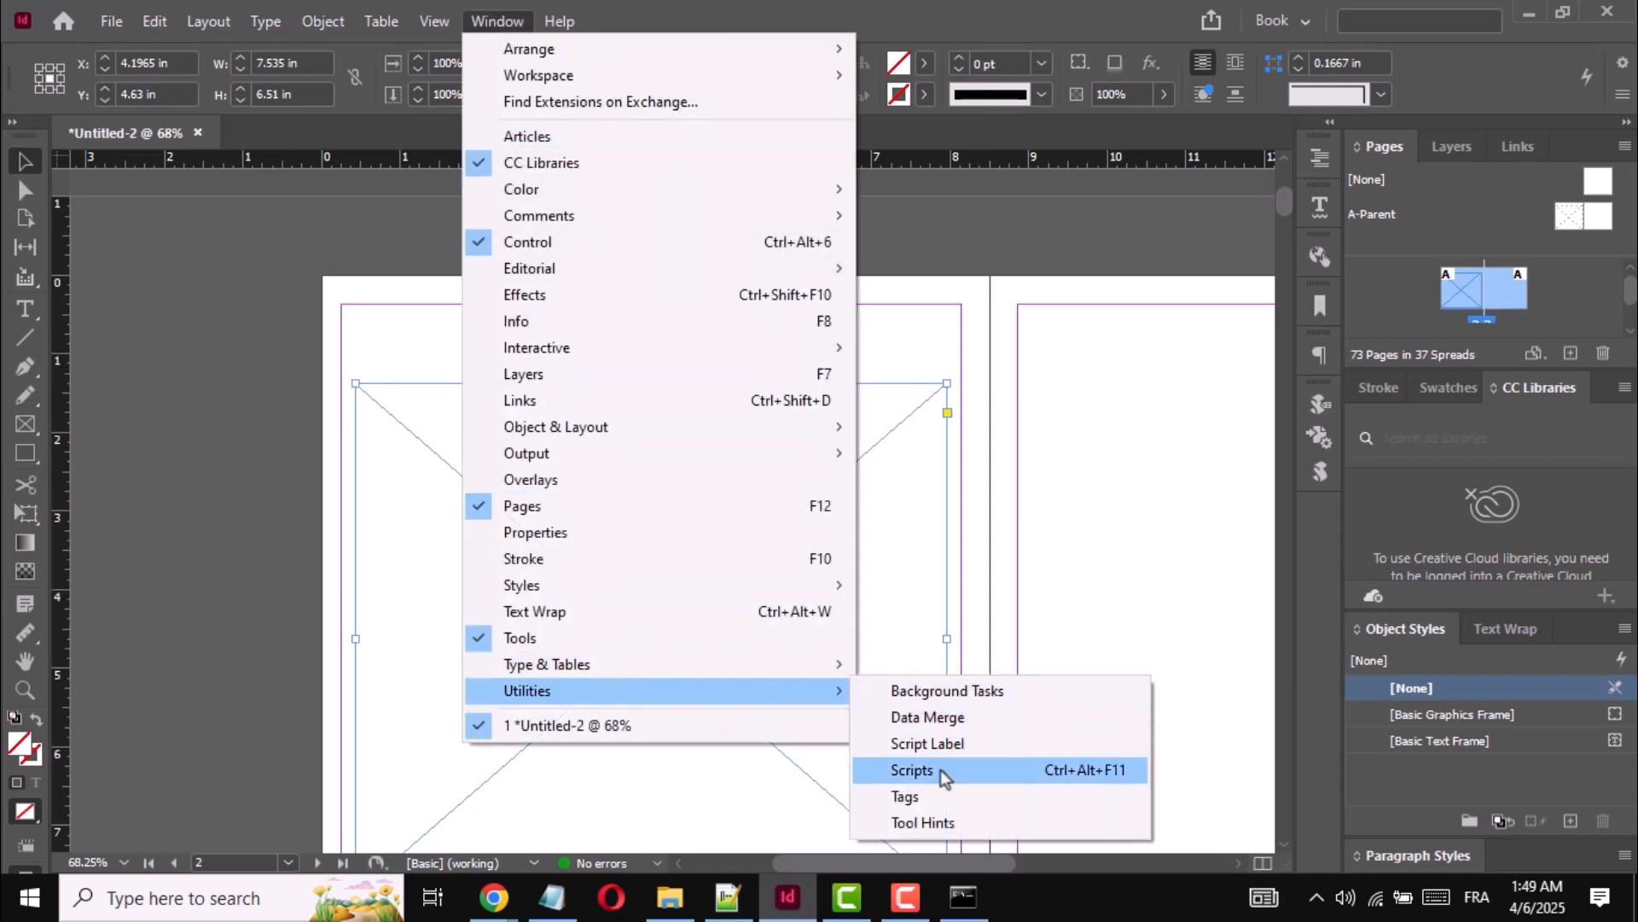
{"action": "left_click", "coordinate": [911, 771]}
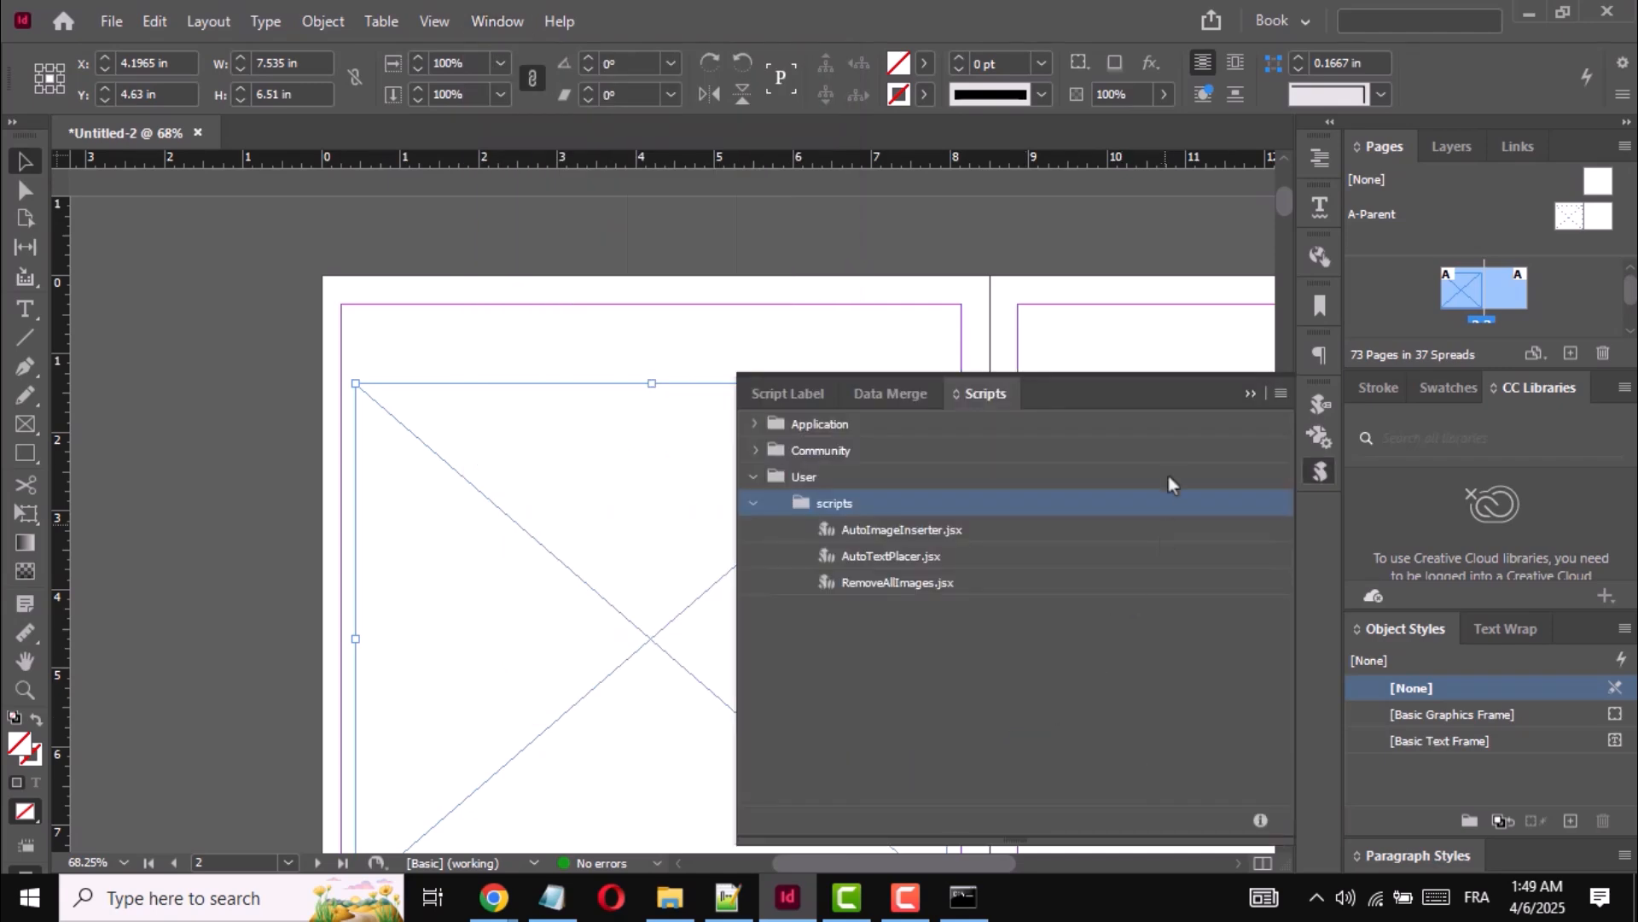
{"action": "left_click", "coordinate": [837, 536]}
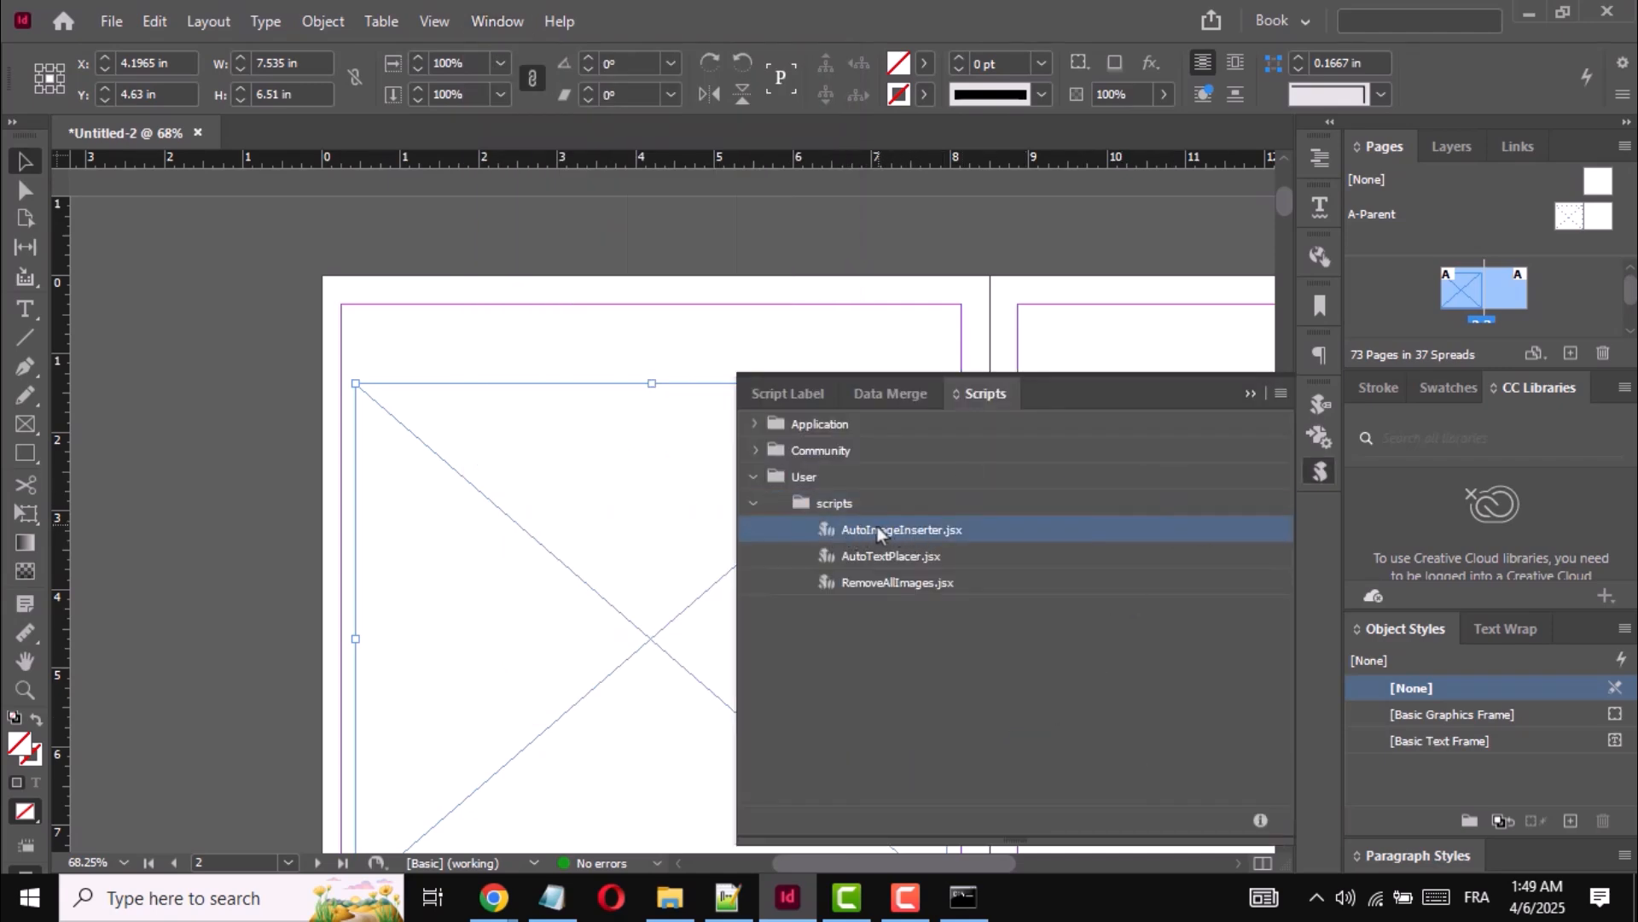
{"action": "double_click", "coordinate": [879, 531]}
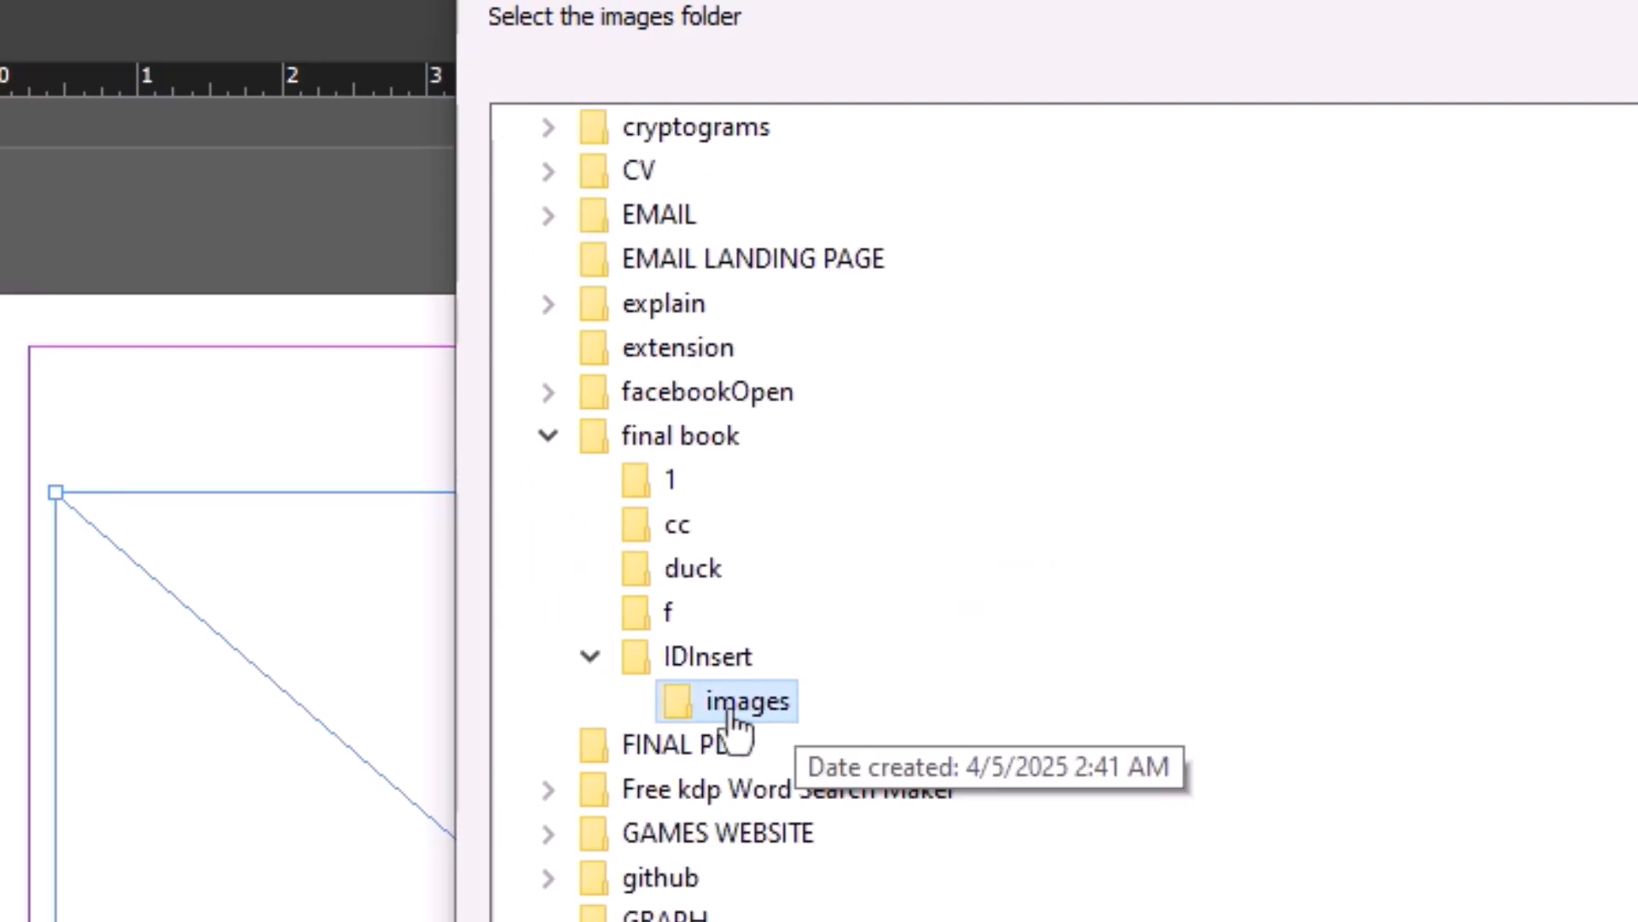
{"action": "key", "text": "Return"}
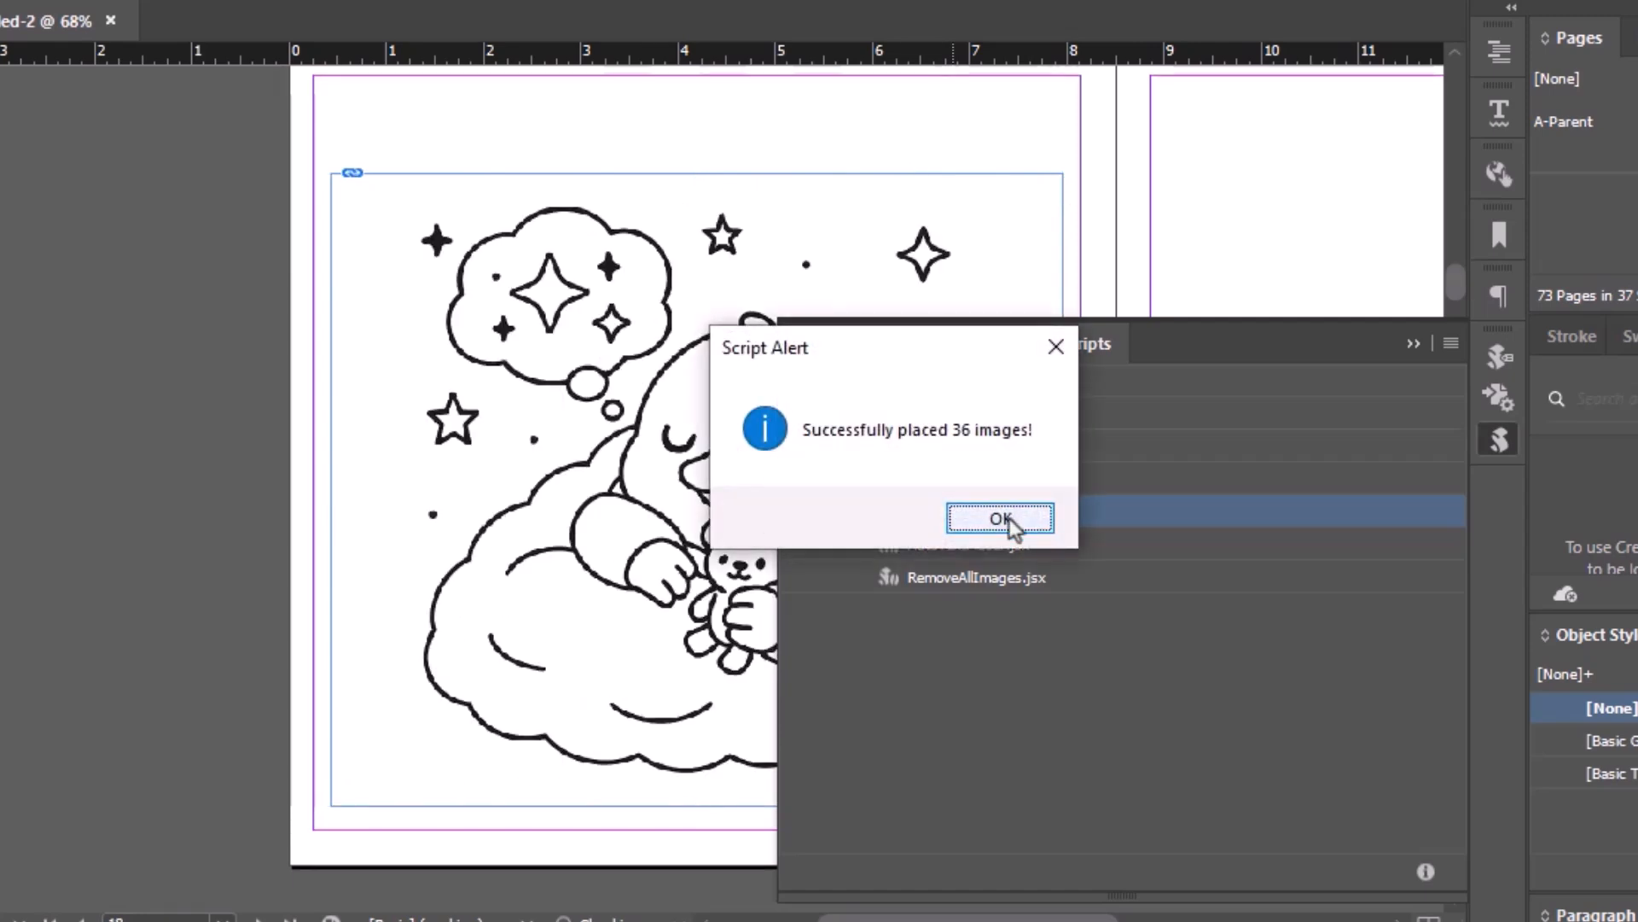
{"action": "left_click", "coordinate": [1004, 520]}
{"action": "left_click", "coordinate": [1410, 341]}
{"action": "scroll", "coordinate": [958, 427], "scroll_direction": "up", "scroll_amount": 8}
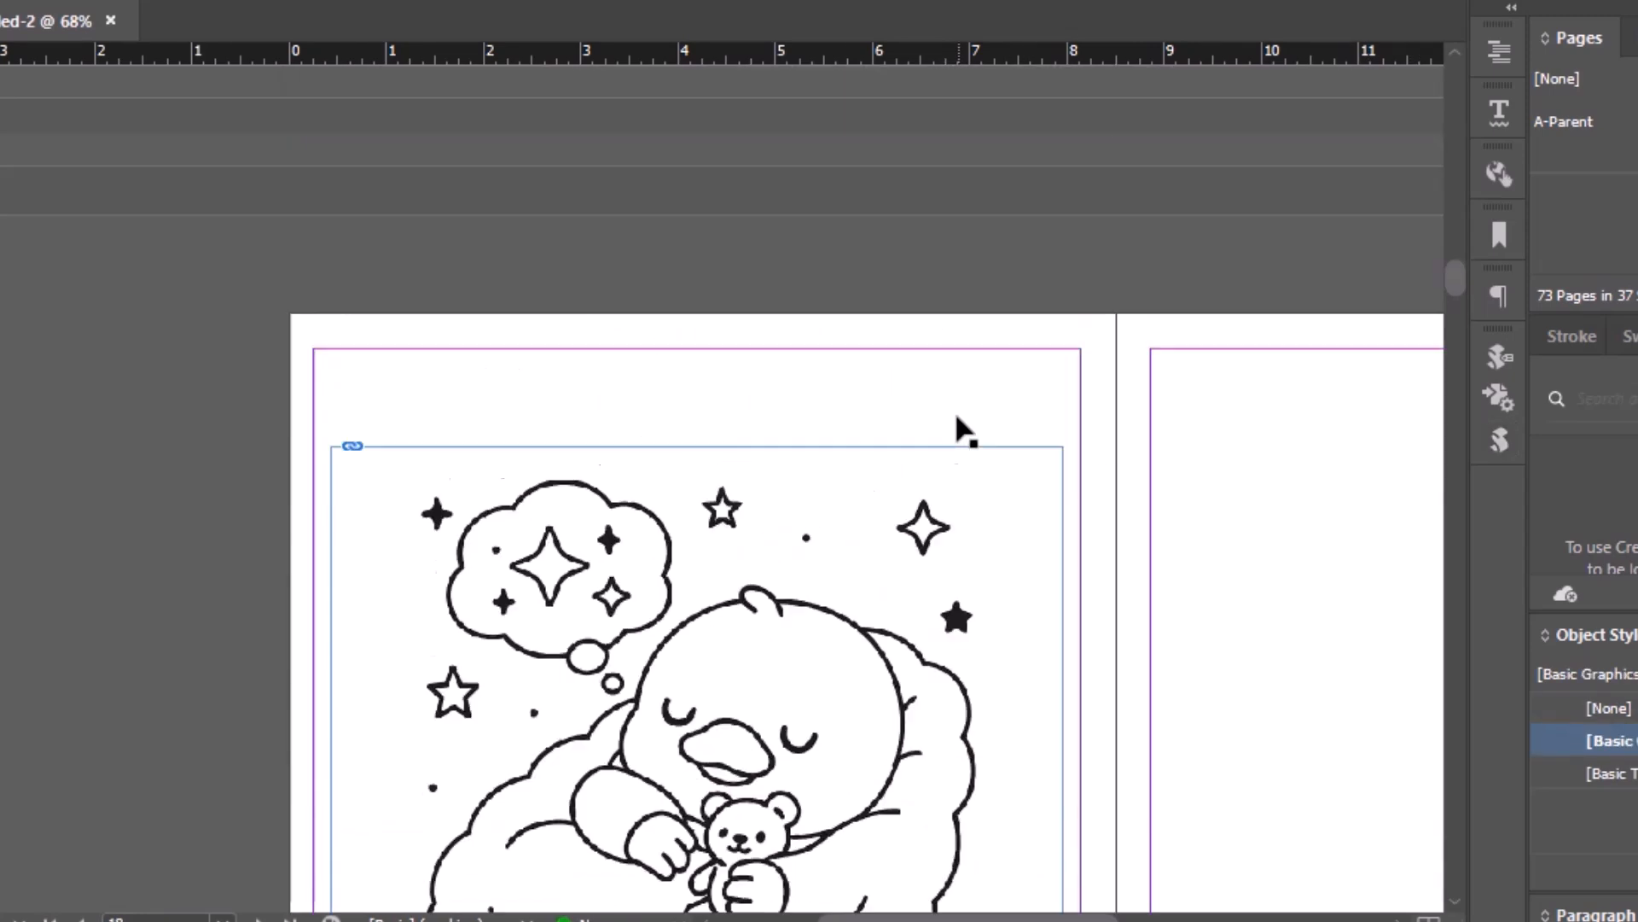
- Add a text frame above the image frame on the left A-Parent page, containing the placeholder title Test
{"action": "scroll", "coordinate": [957, 416], "scroll_direction": "up", "scroll_amount": 15}
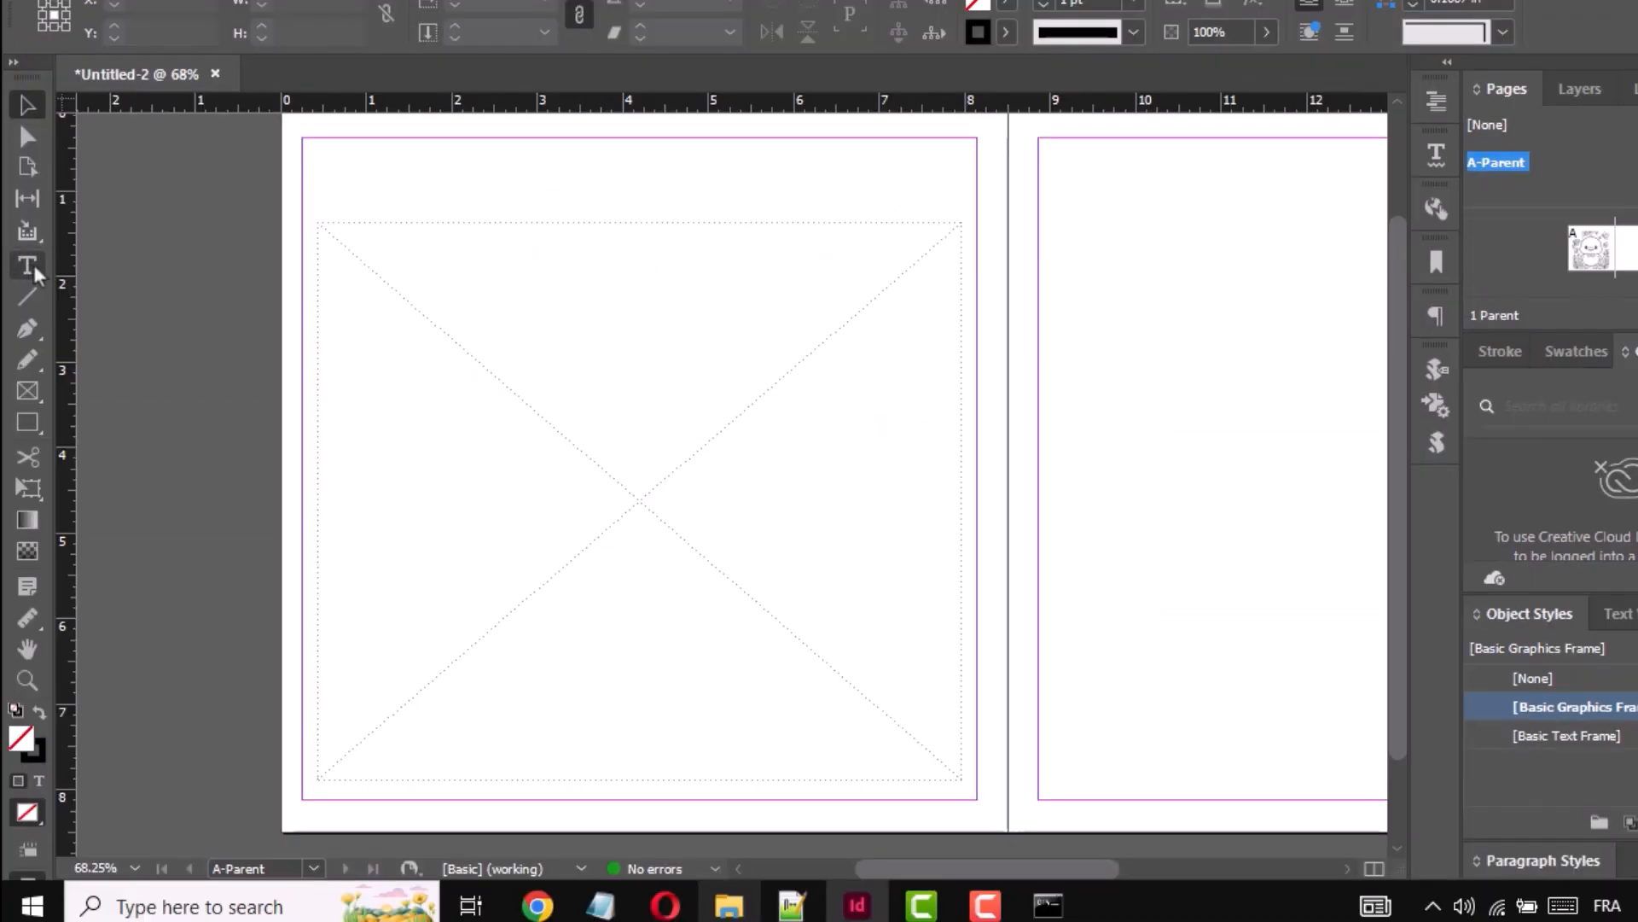
{"action": "left_click", "coordinate": [27, 266]}
{"action": "left_click_drag", "start_coordinate": [377, 151], "coordinate": [834, 212]}
{"action": "type", "text": "Test"}
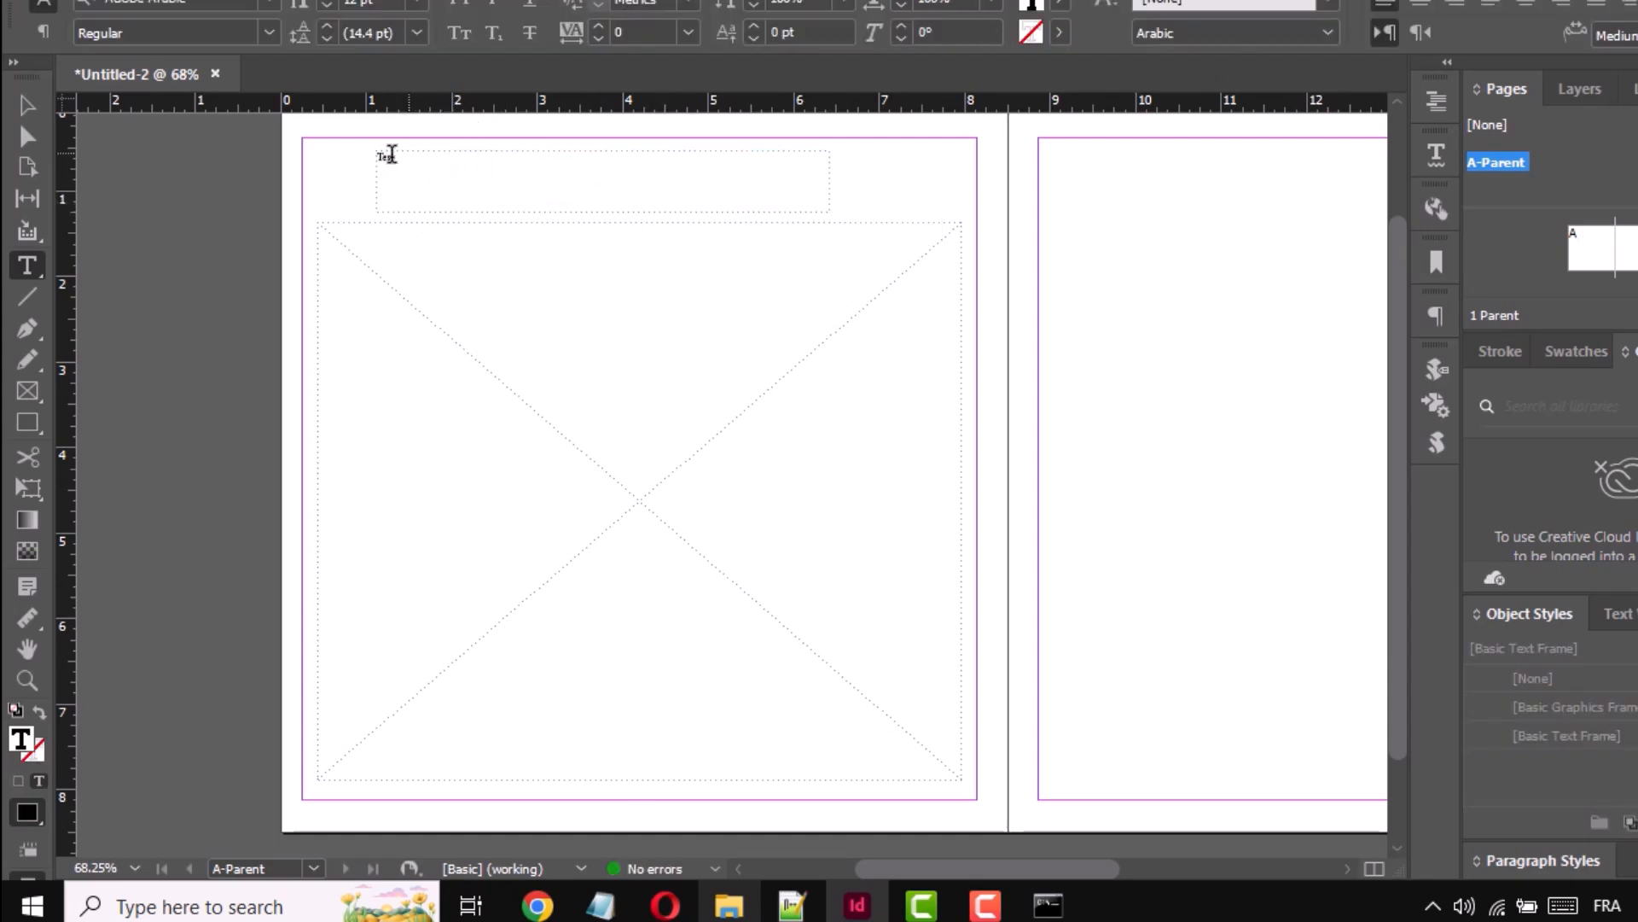
- Format the placeholder title Test at 55 pt, centered, in the Bangers font
{"action": "double_click", "coordinate": [386, 157]}
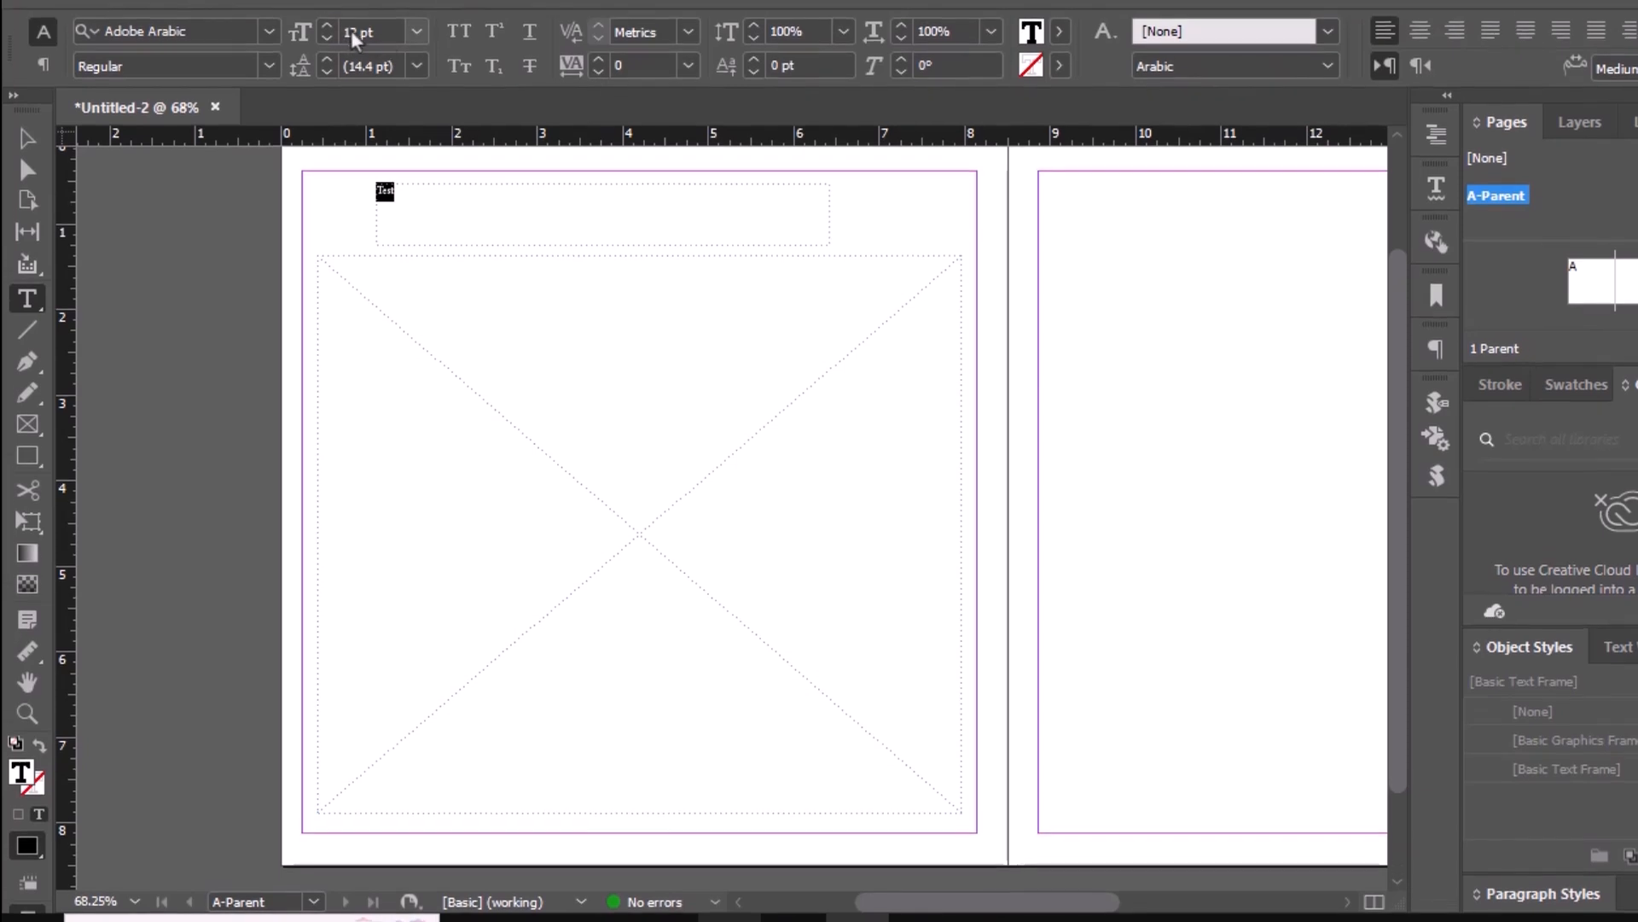
{"action": "double_click", "coordinate": [351, 33]}
{"action": "type", "text": "55"}
{"action": "key", "text": "Return"}
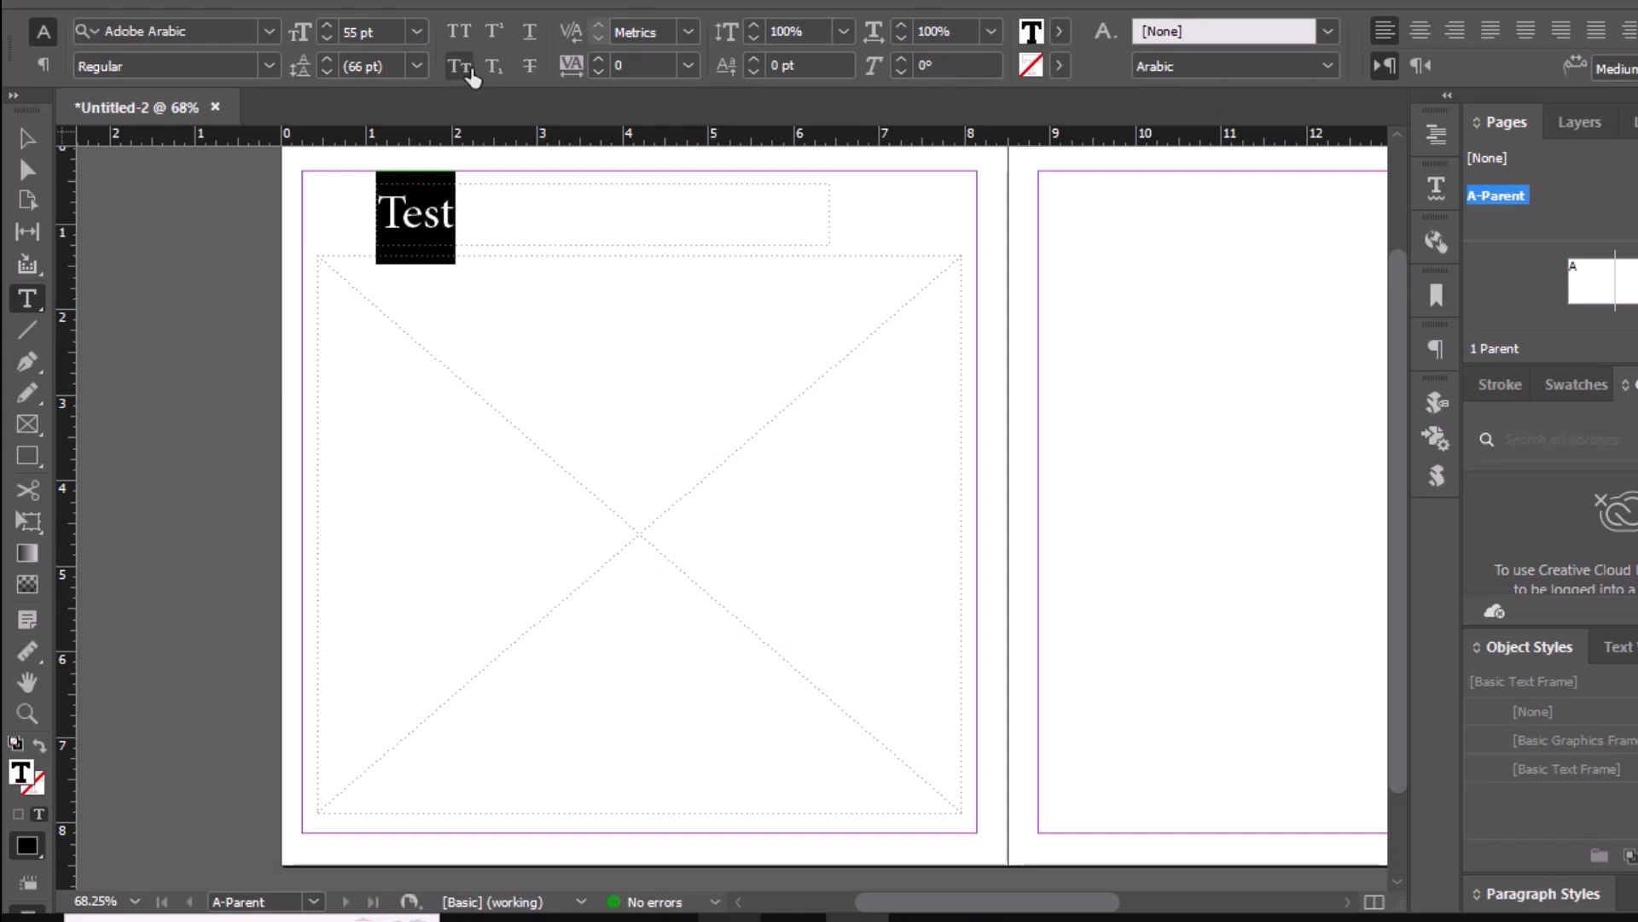
{"action": "left_click", "coordinate": [1419, 31]}
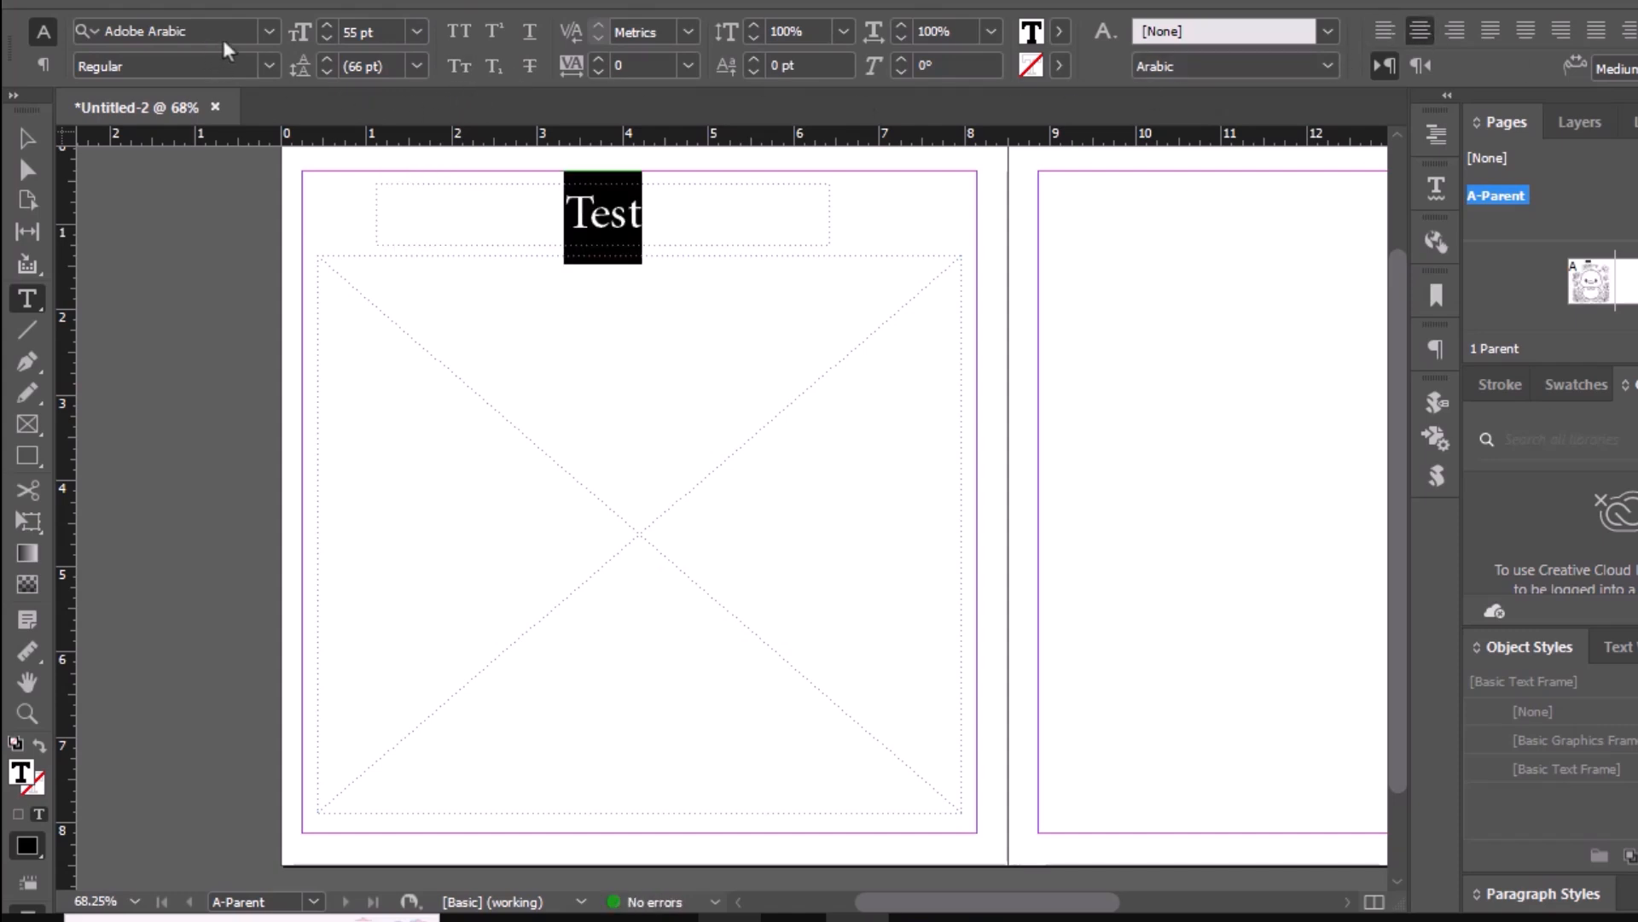
{"action": "left_click", "coordinate": [269, 31]}
{"action": "scroll", "coordinate": [711, 172], "scroll_direction": "down", "scroll_amount": 10}
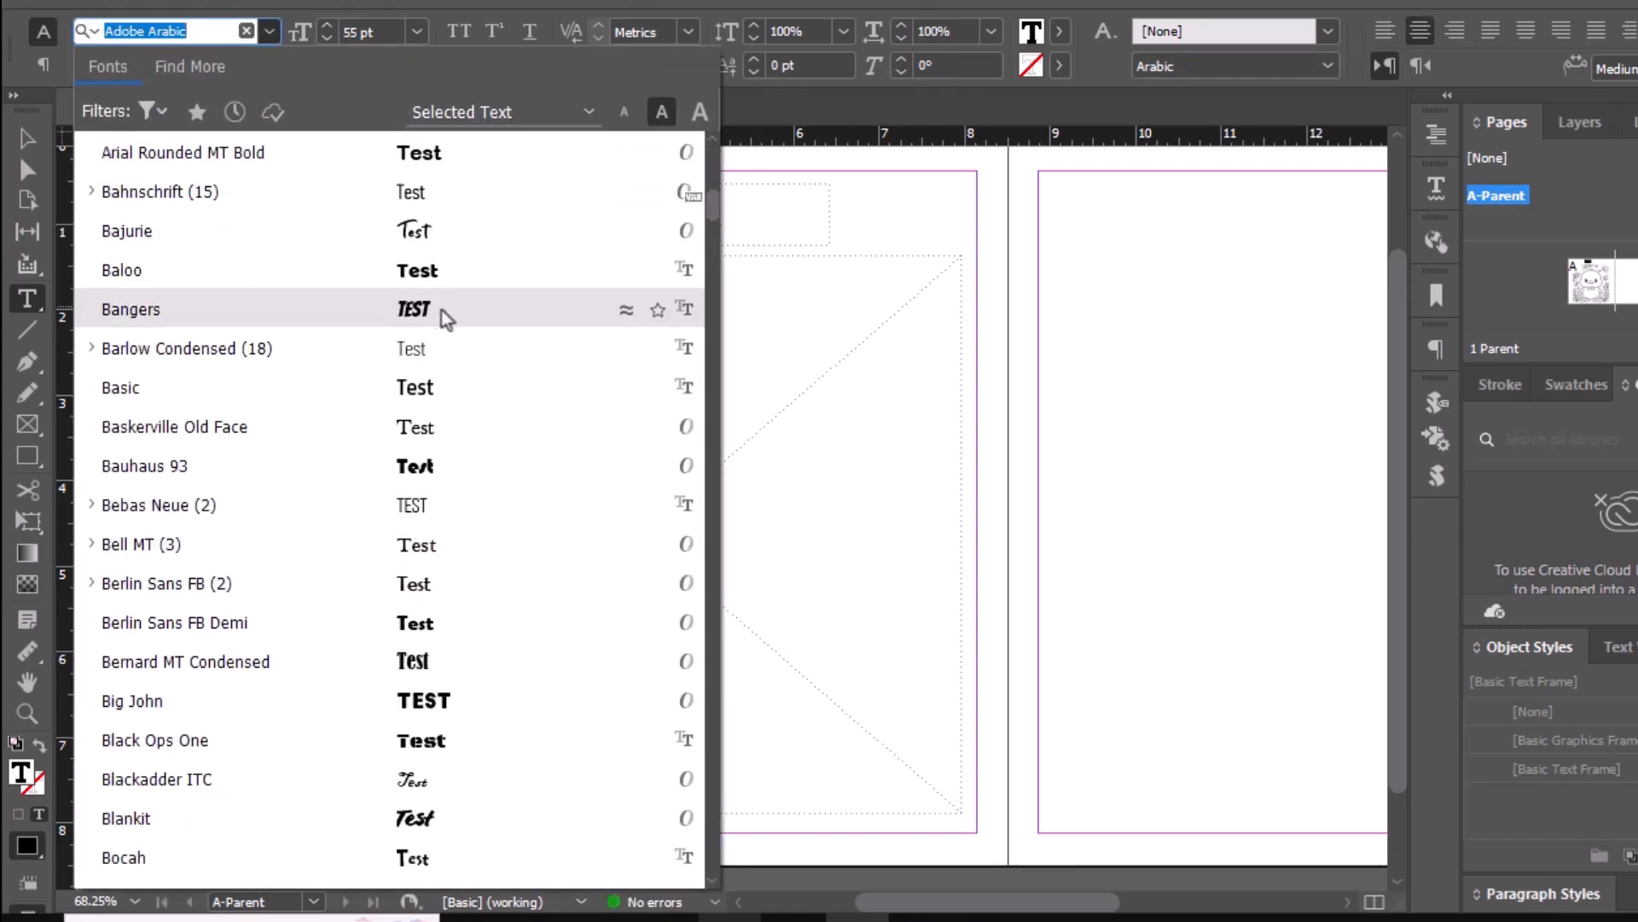
{"action": "left_click", "coordinate": [439, 314]}
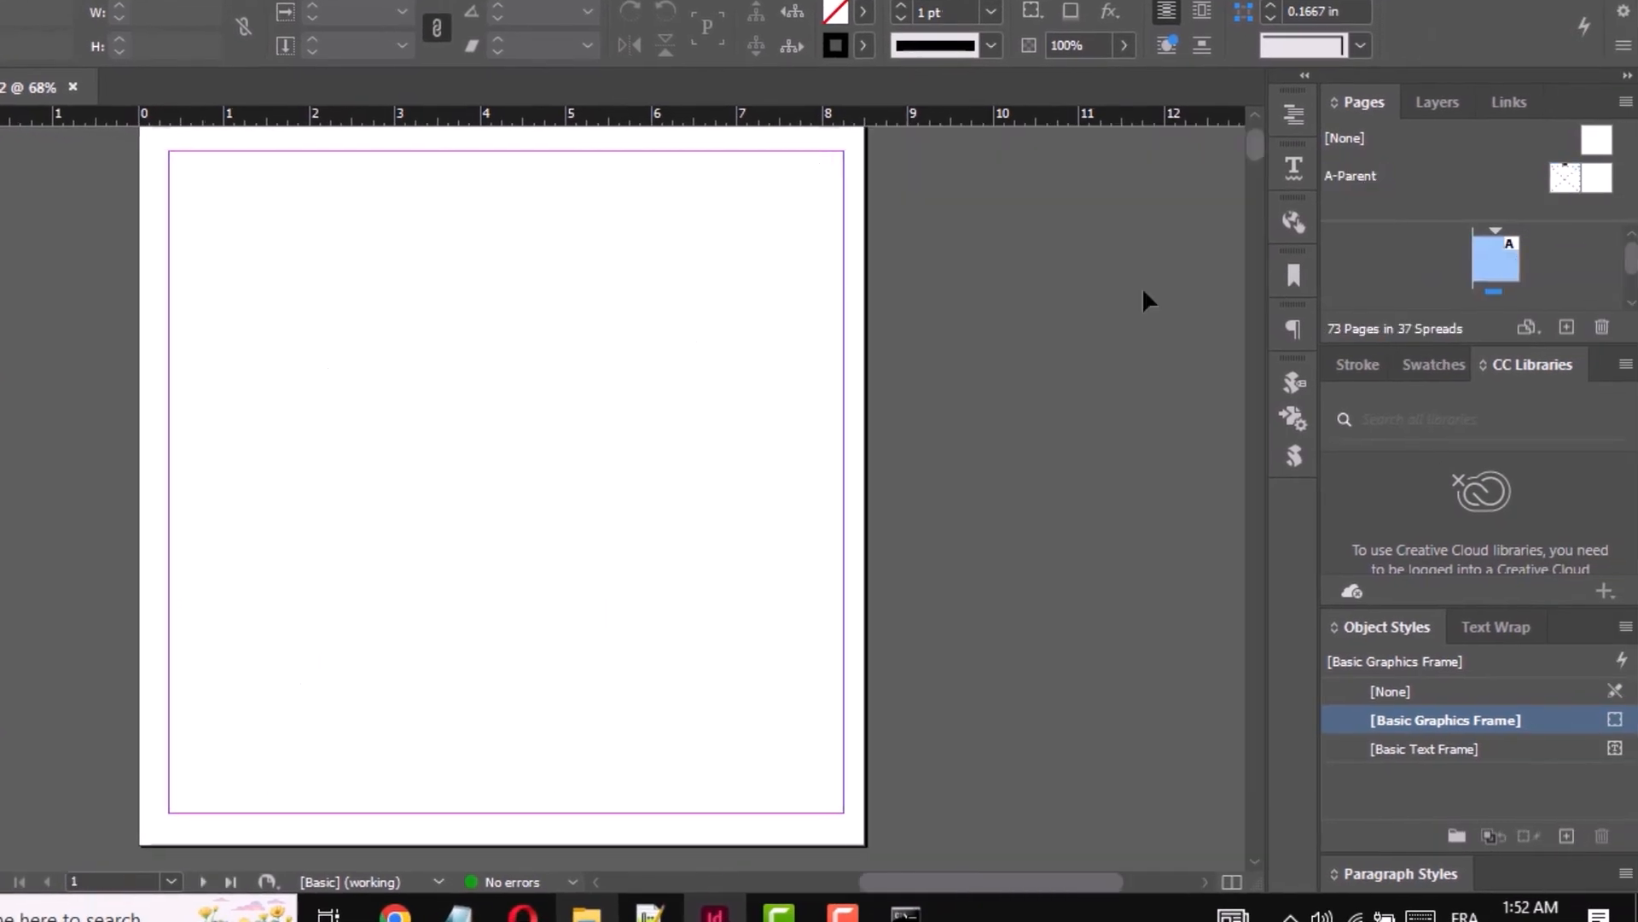
- Override the parent title frame on the left pages of the first spreads, pages 2 and 4
{"action": "scroll", "coordinate": [427, 267], "scroll_direction": "down", "scroll_amount": 7}
{"action": "left_click_drag", "start_coordinate": [1093, 879], "coordinate": [964, 868]}
{"action": "scroll", "coordinate": [745, 319], "scroll_direction": "down", "scroll_amount": 2}
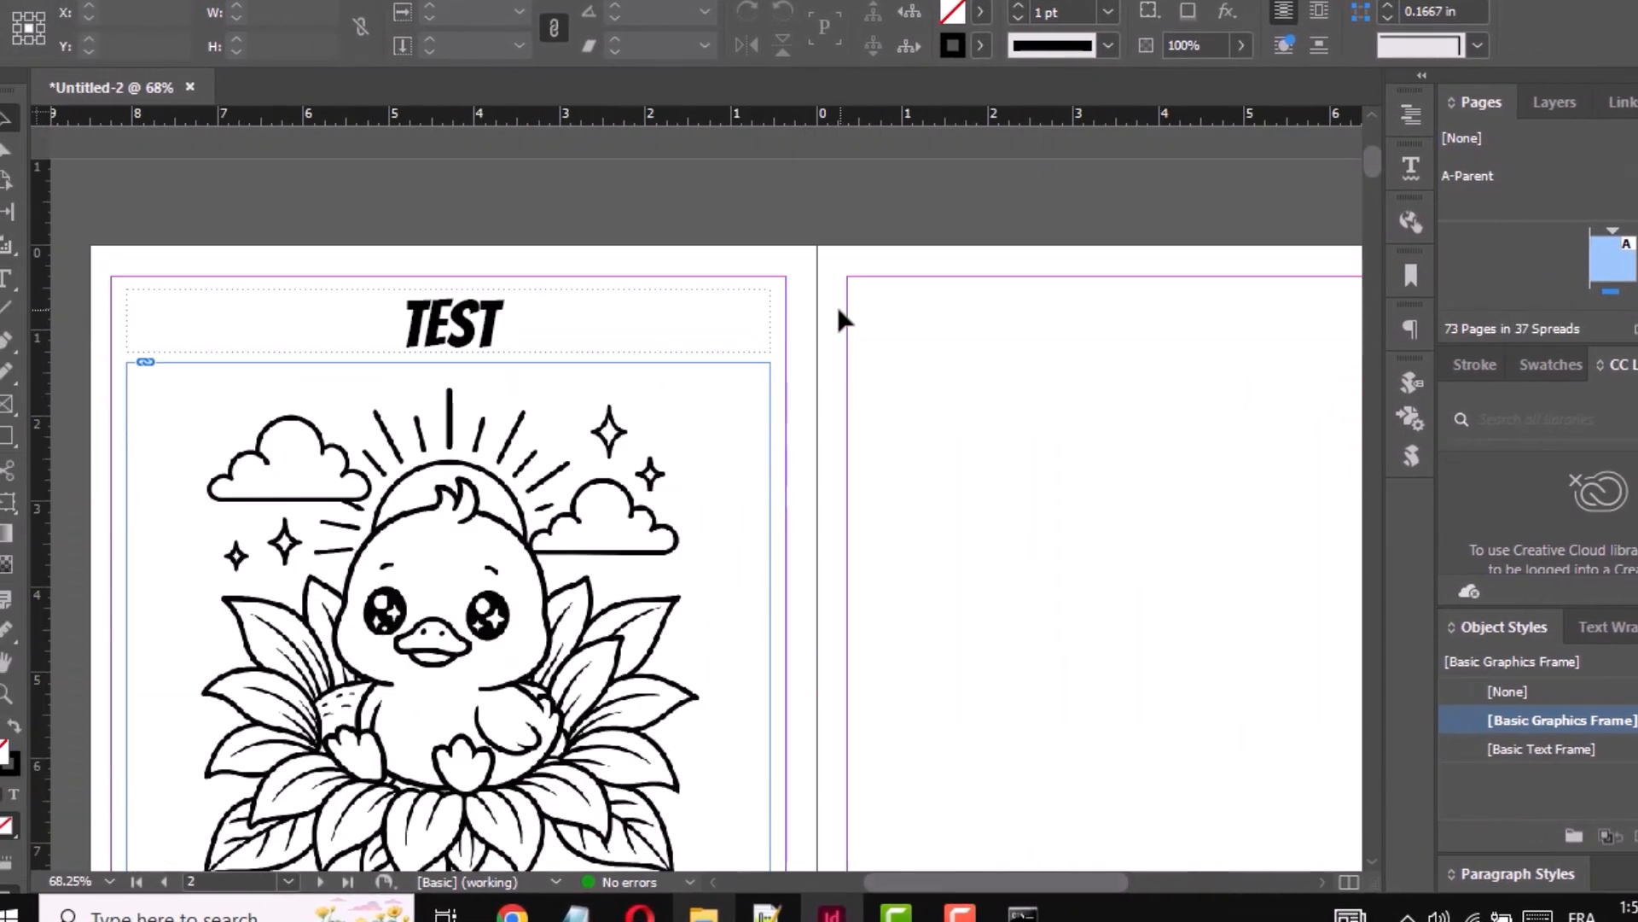
{"action": "scroll", "coordinate": [838, 312], "scroll_direction": "down", "scroll_amount": 1}
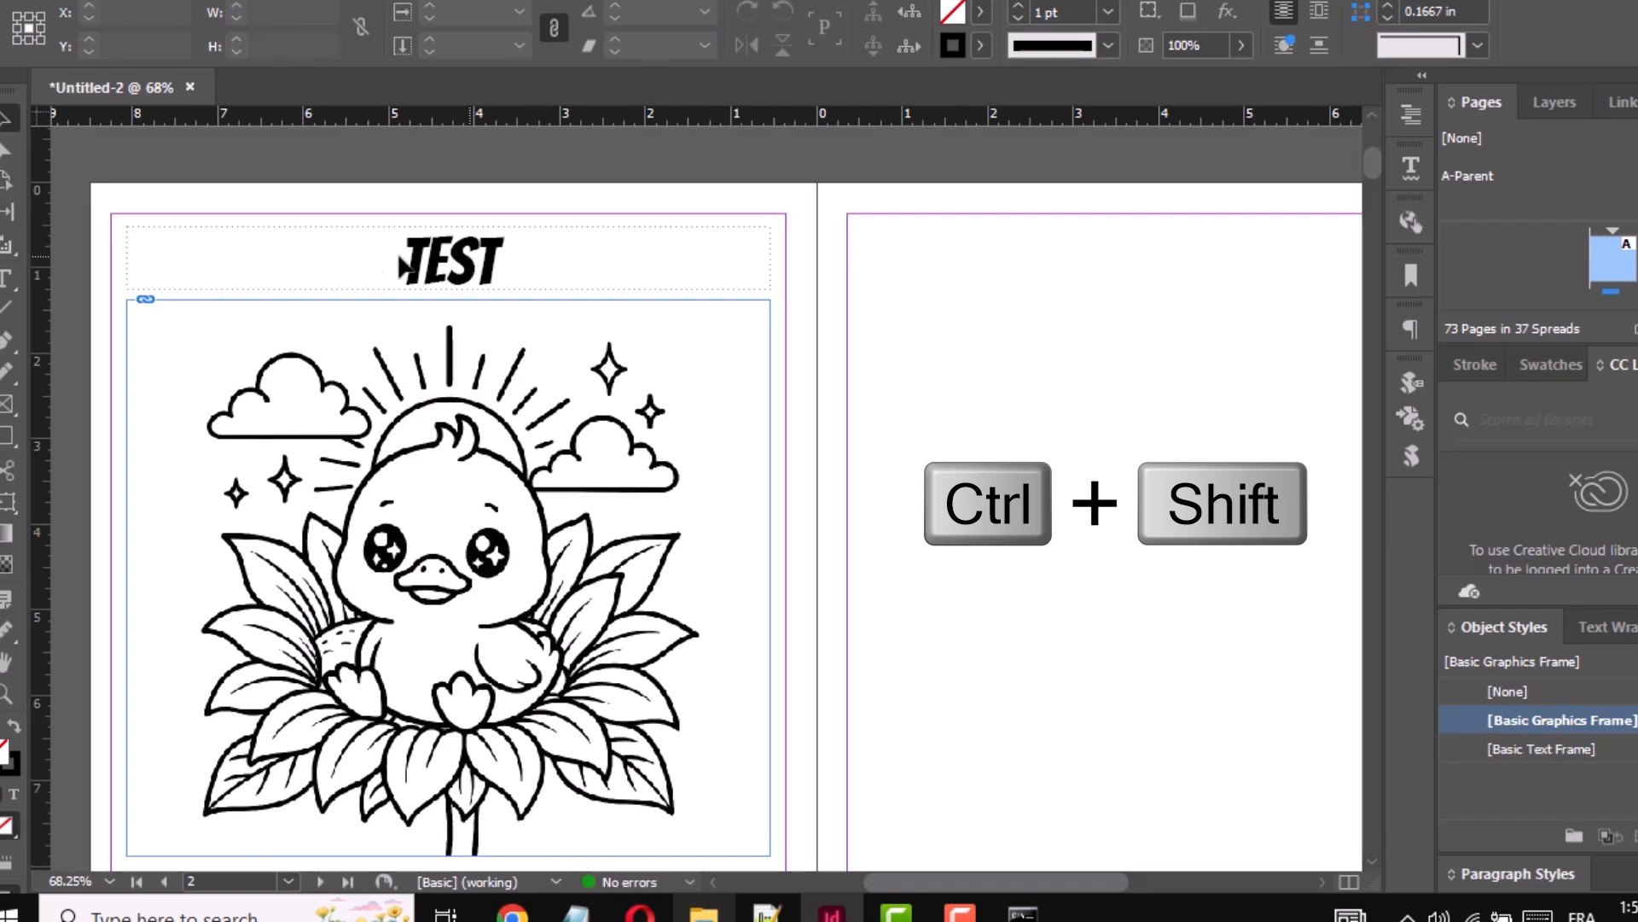
{"action": "left_click", "coordinate": [470, 267], "text": "ctrl+shift"}
{"action": "scroll", "coordinate": [440, 265], "scroll_direction": "down", "scroll_amount": 10}
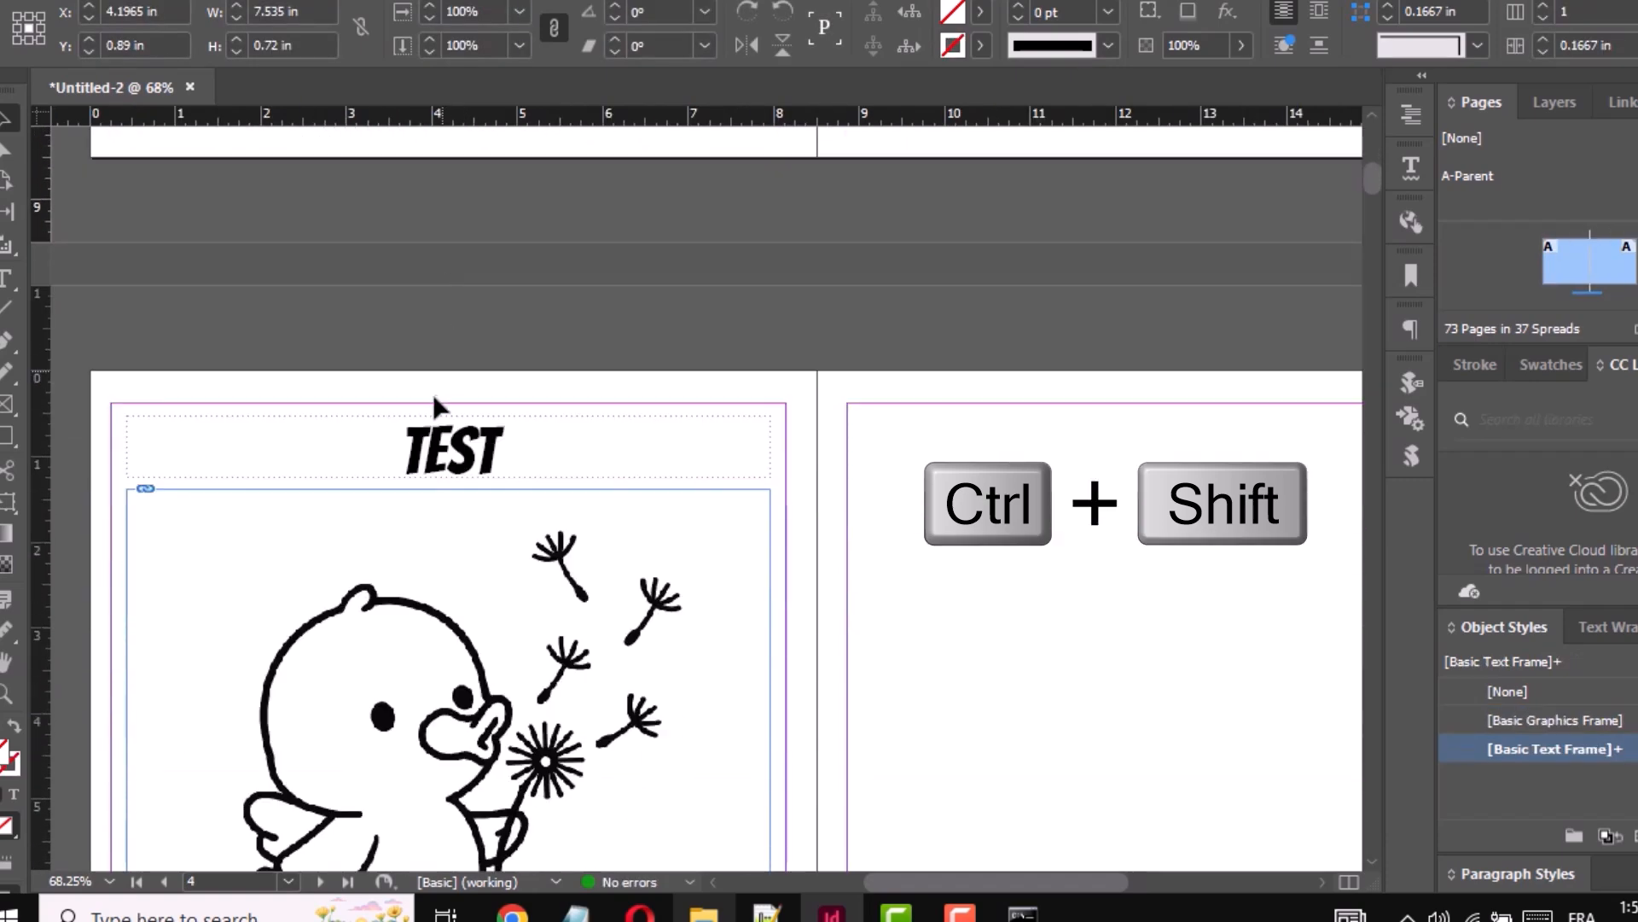
{"action": "left_click", "coordinate": [467, 457], "text": "ctrl+shift"}
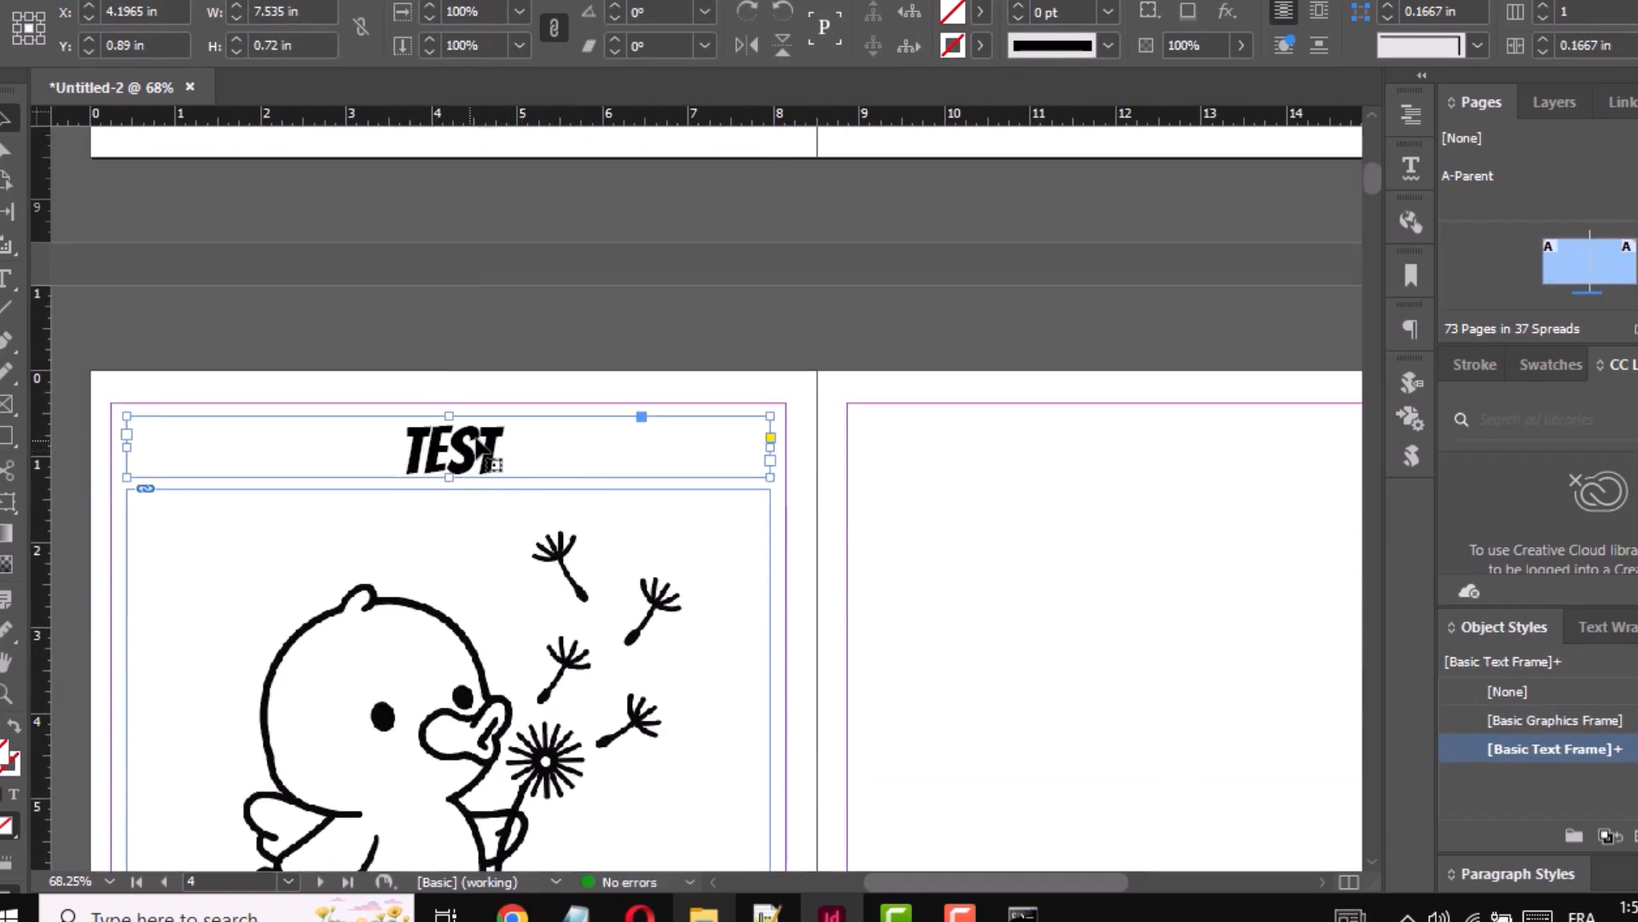
{"action": "scroll", "coordinate": [567, 316], "scroll_direction": "up", "scroll_amount": 10}
- Switch to File Explorer, open text.txt in the IDInsert folder and enter number1 and number2 on separate lines
{"action": "left_click", "coordinate": [704, 913]}
{"action": "left_click", "coordinate": [423, 160]}
{"action": "left_click", "coordinate": [342, 243]}
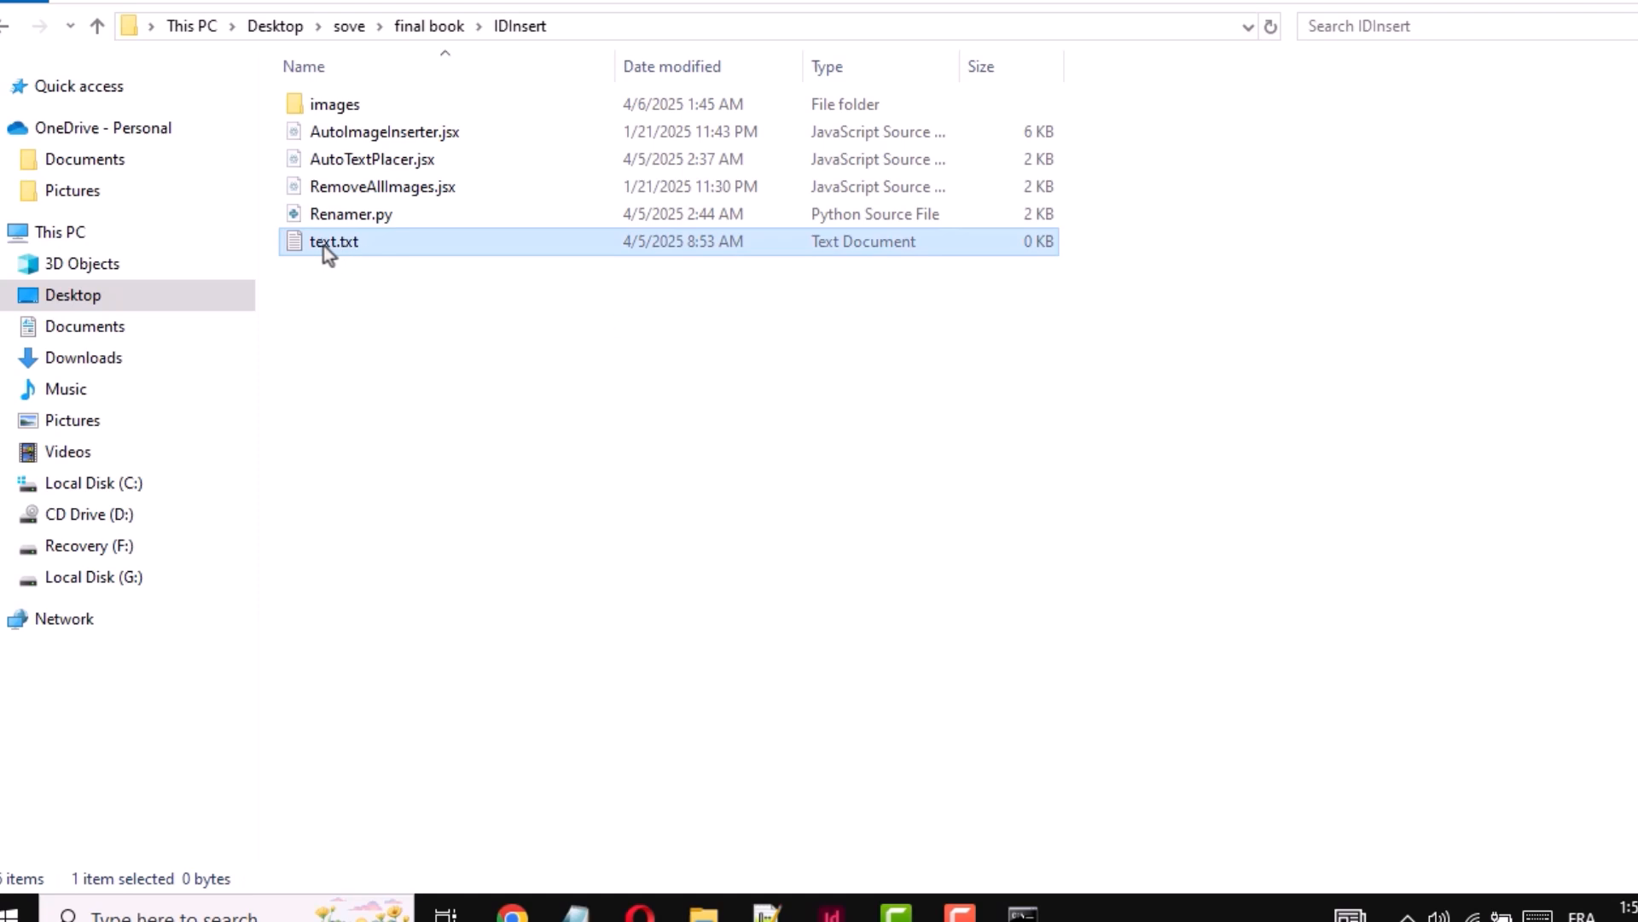
{"action": "double_click", "coordinate": [324, 246]}
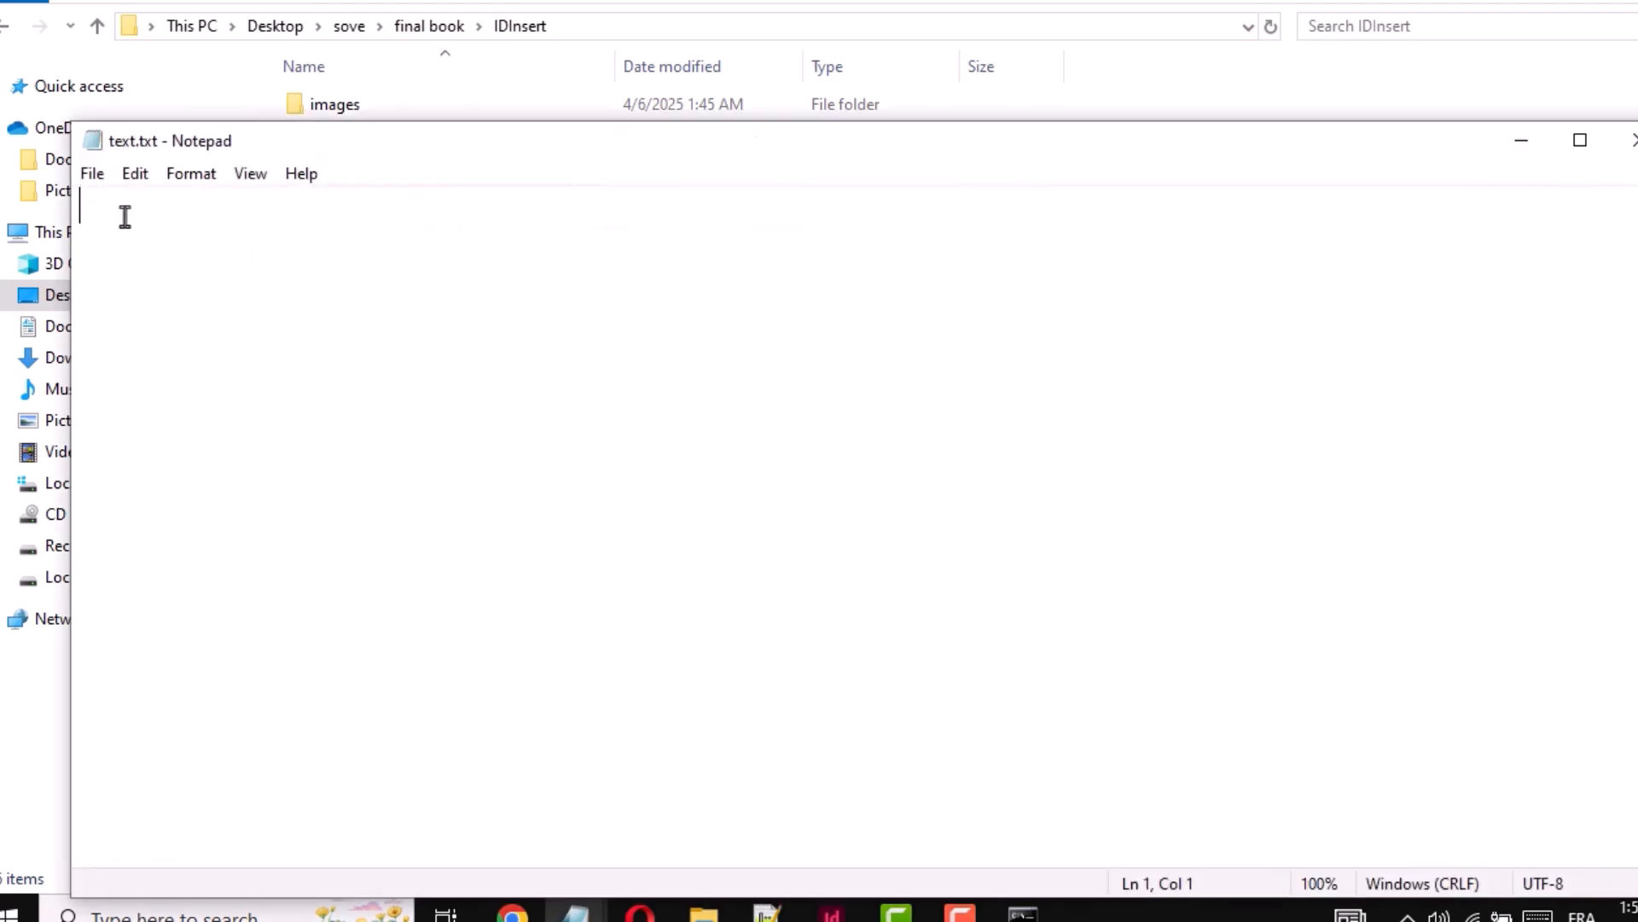
{"action": "type", "text": "number1 "}
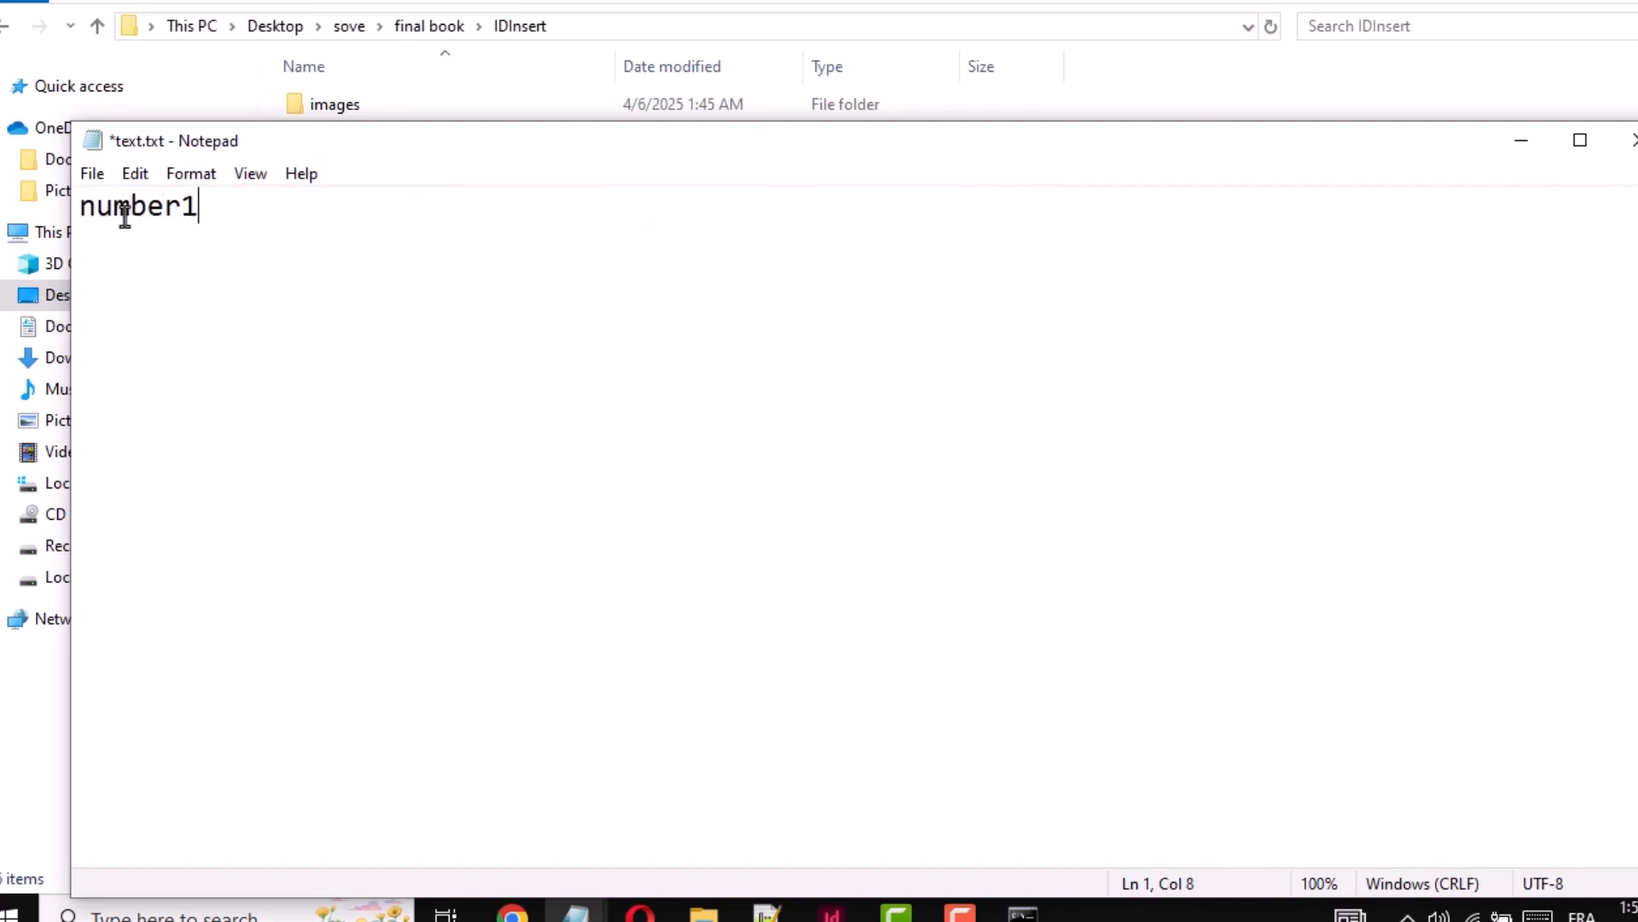
{"action": "type", "text": "number2"}
- Save text.txt with its two title lines and close the file
{"action": "left_click_drag", "start_coordinate": [203, 208], "coordinate": [78, 208]}
{"action": "left_click_drag", "start_coordinate": [206, 249], "coordinate": [21, 254]}
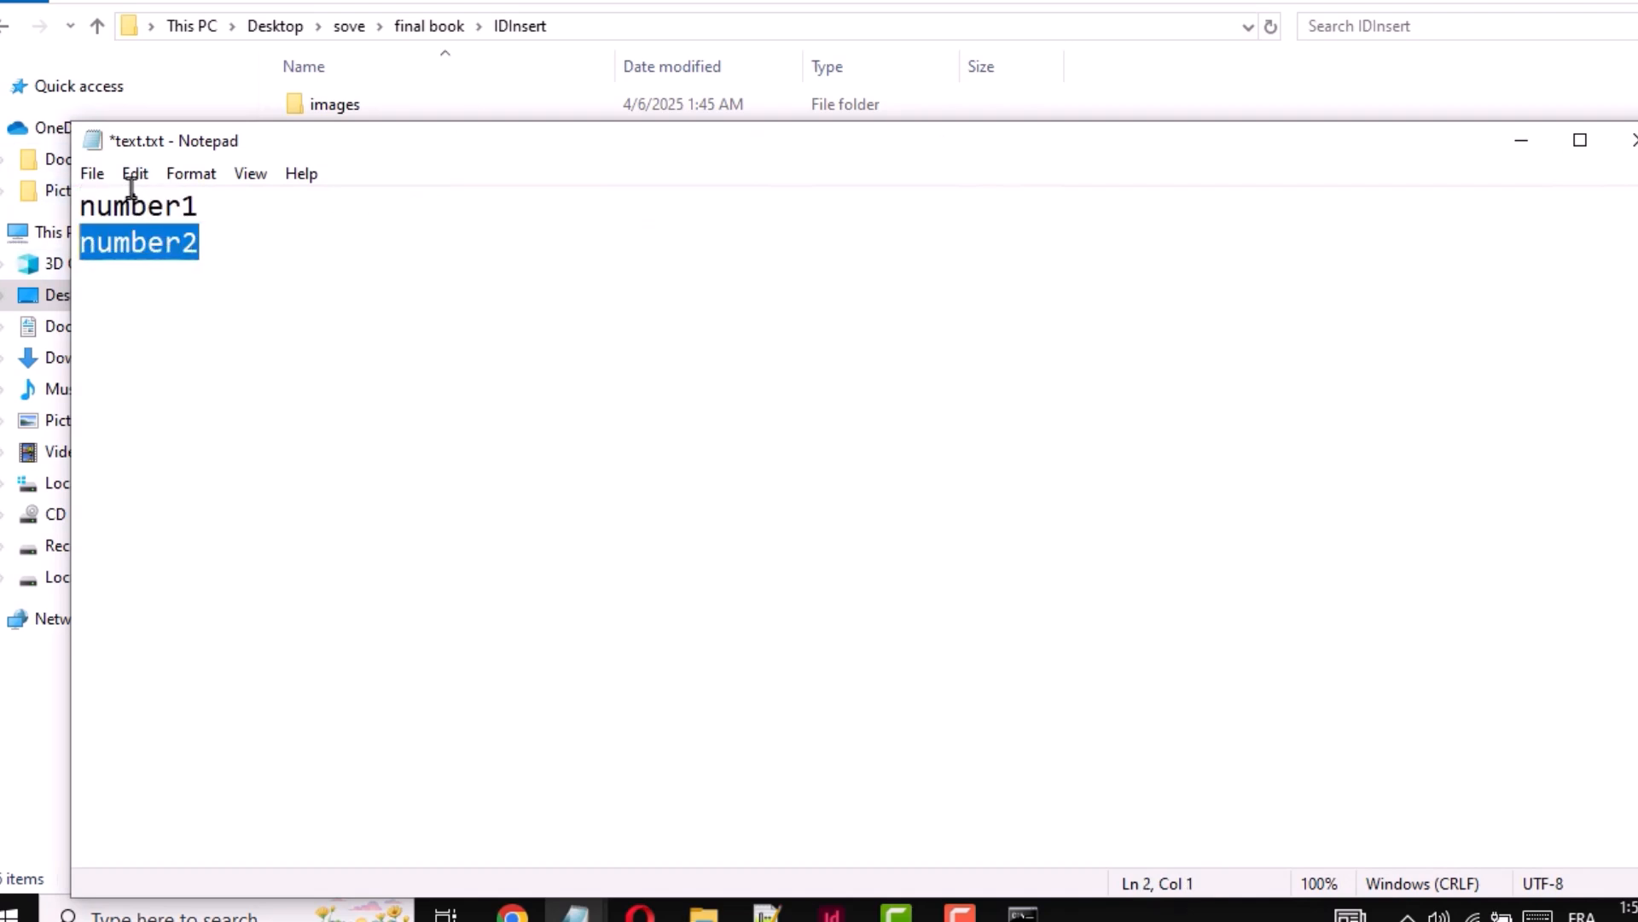
{"action": "left_click", "coordinate": [91, 173]}
{"action": "left_click", "coordinate": [137, 288]}
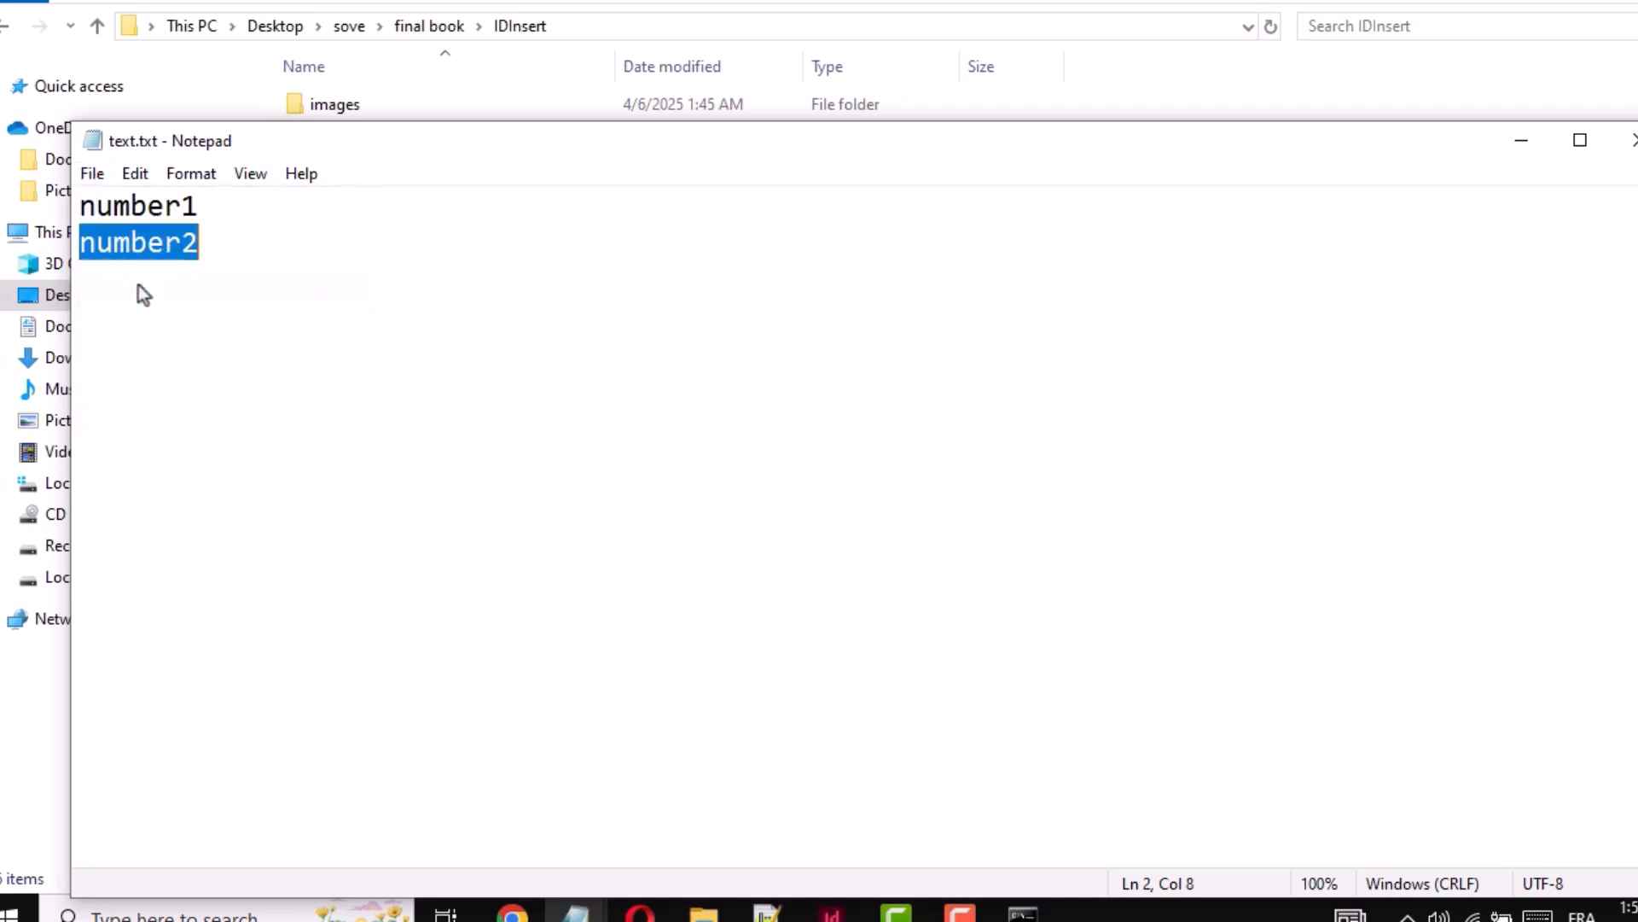
{"action": "left_click", "coordinate": [739, 252]}
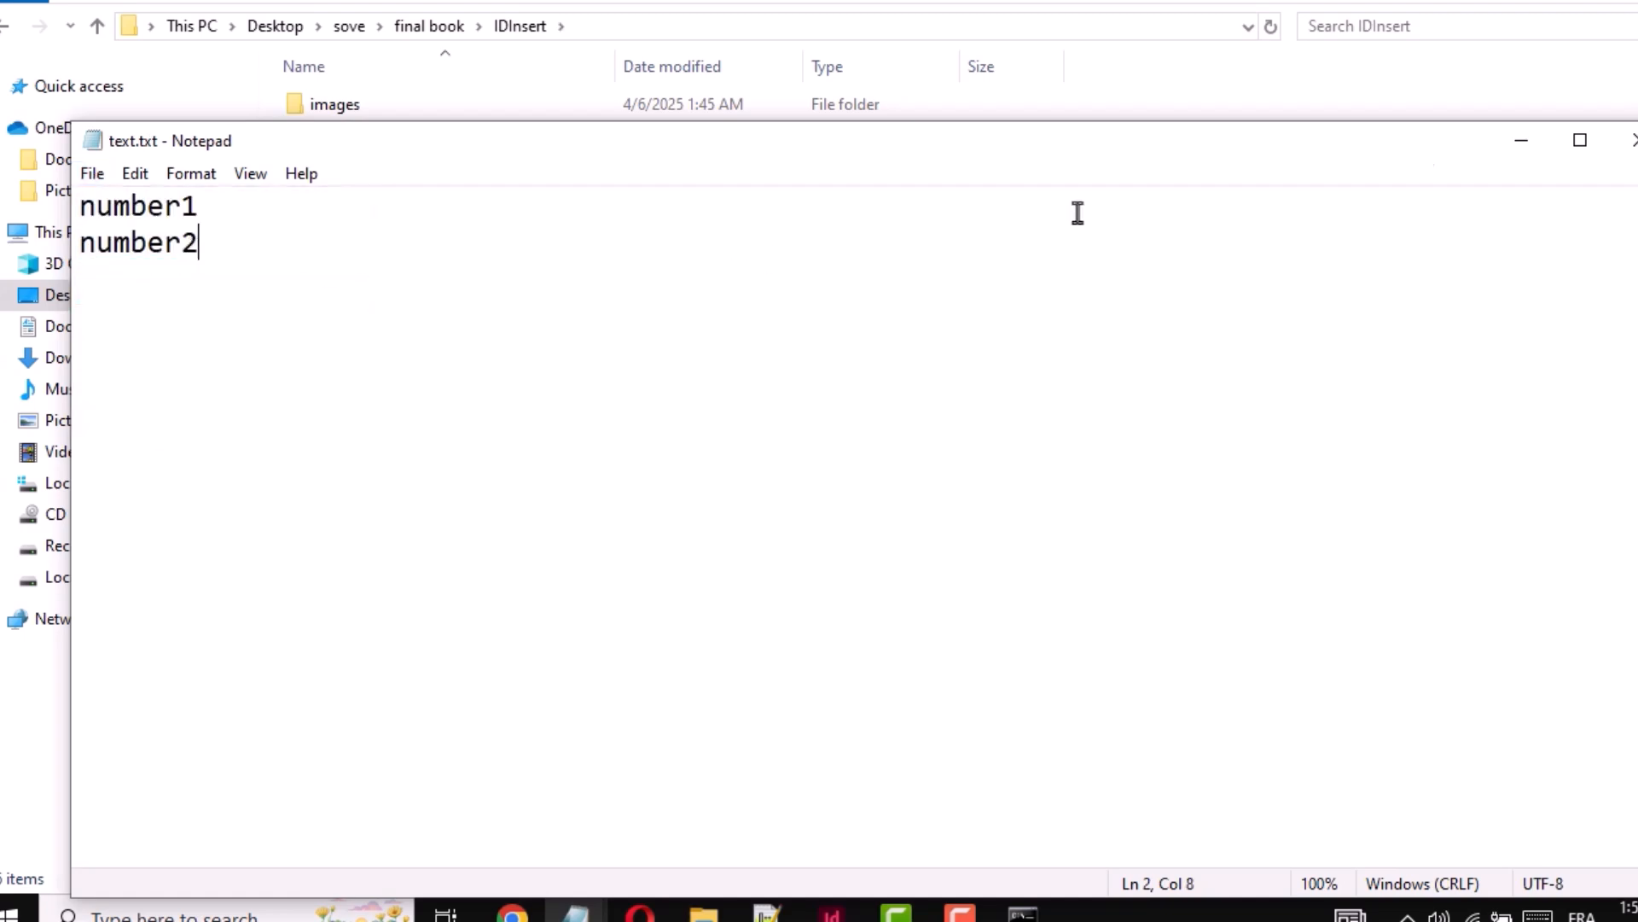
{"action": "left_click", "coordinate": [1630, 140]}
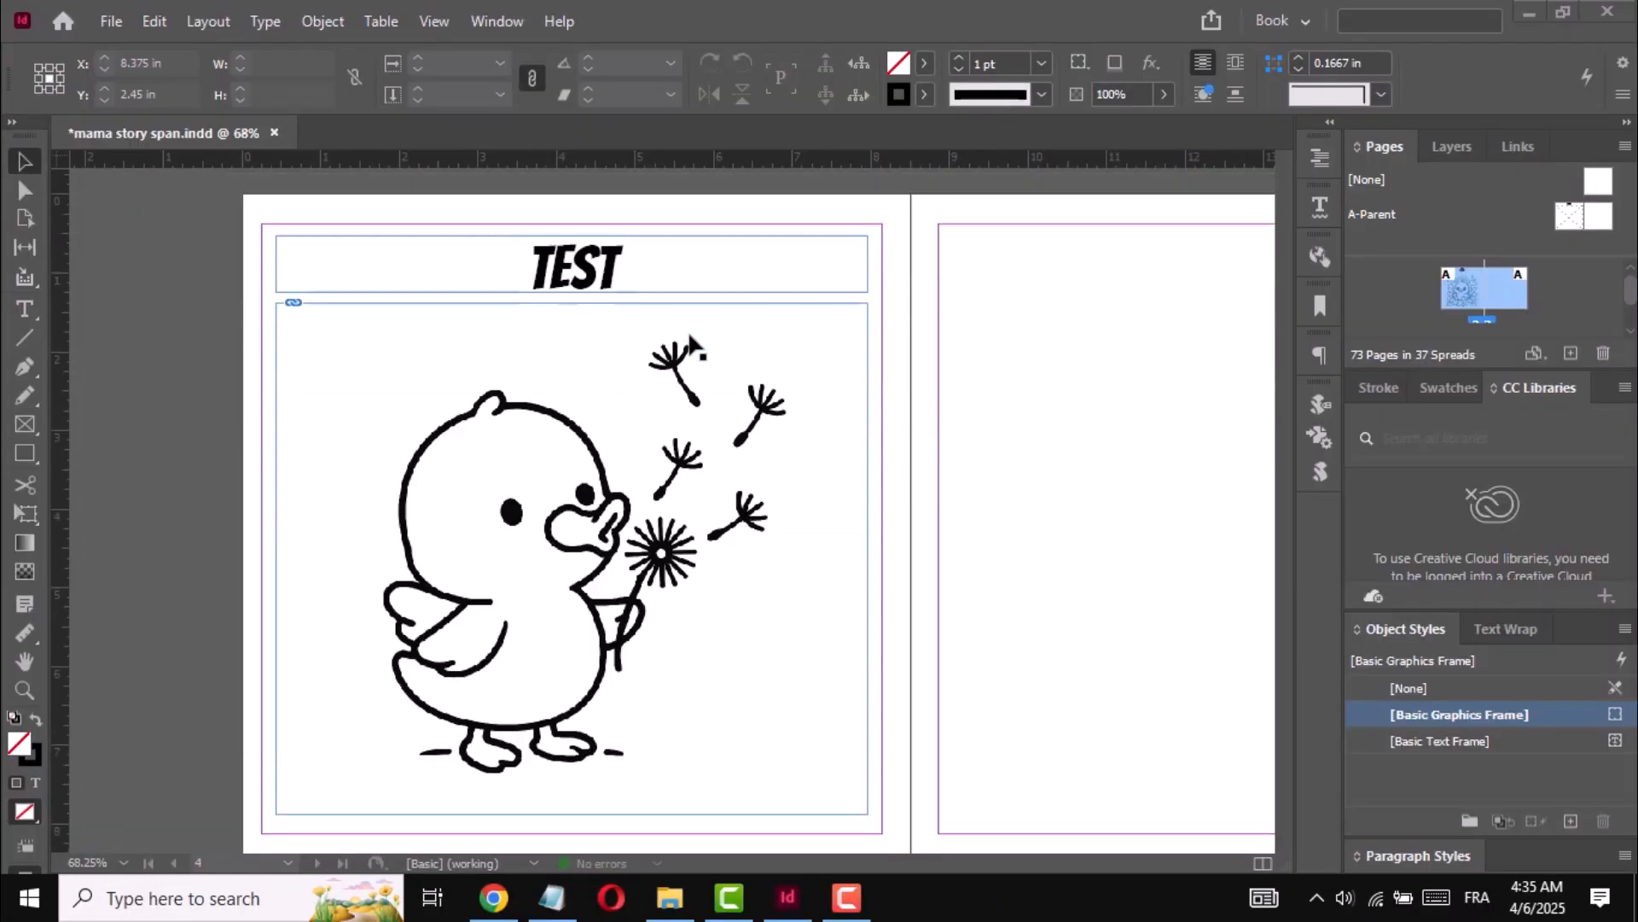
- Run AutoTextPlacer.jsx in InDesign with text.txt from the IDInsert folder as its source, and close the script list
{"action": "scroll", "coordinate": [691, 345], "scroll_direction": "up", "scroll_amount": 5}
{"action": "scroll", "coordinate": [692, 345], "scroll_direction": "down", "scroll_amount": 5}
{"action": "scroll", "coordinate": [648, 256], "scroll_direction": "up", "scroll_amount": 1}
{"action": "left_click", "coordinate": [490, 22]}
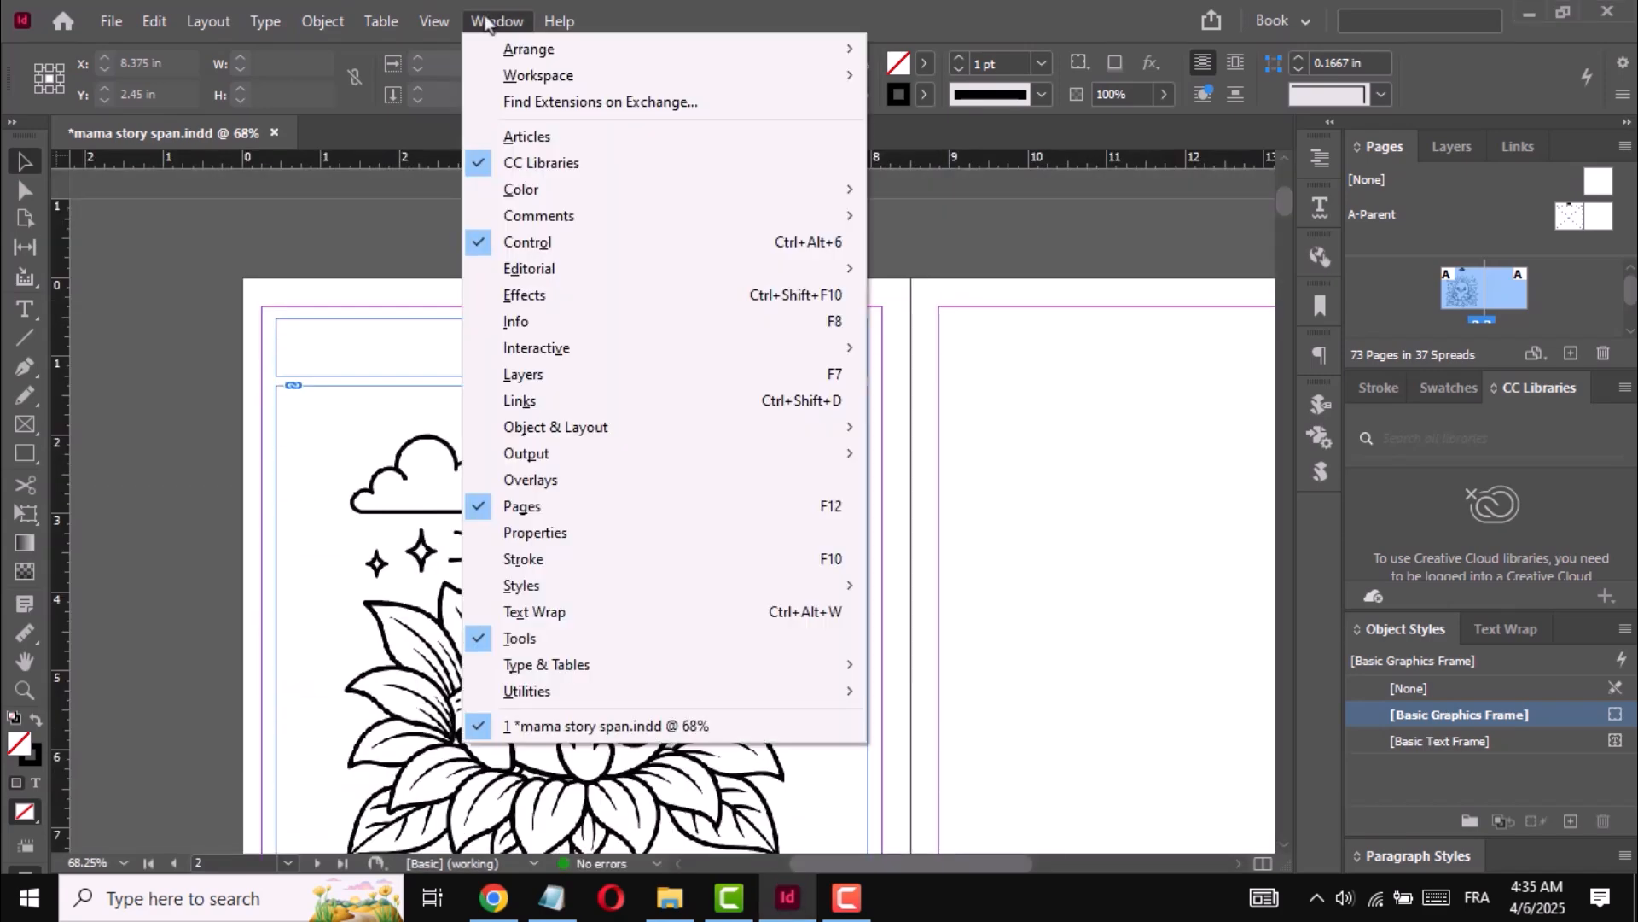
{"action": "mouse_move", "coordinate": [682, 693]}
{"action": "left_click", "coordinate": [923, 770]}
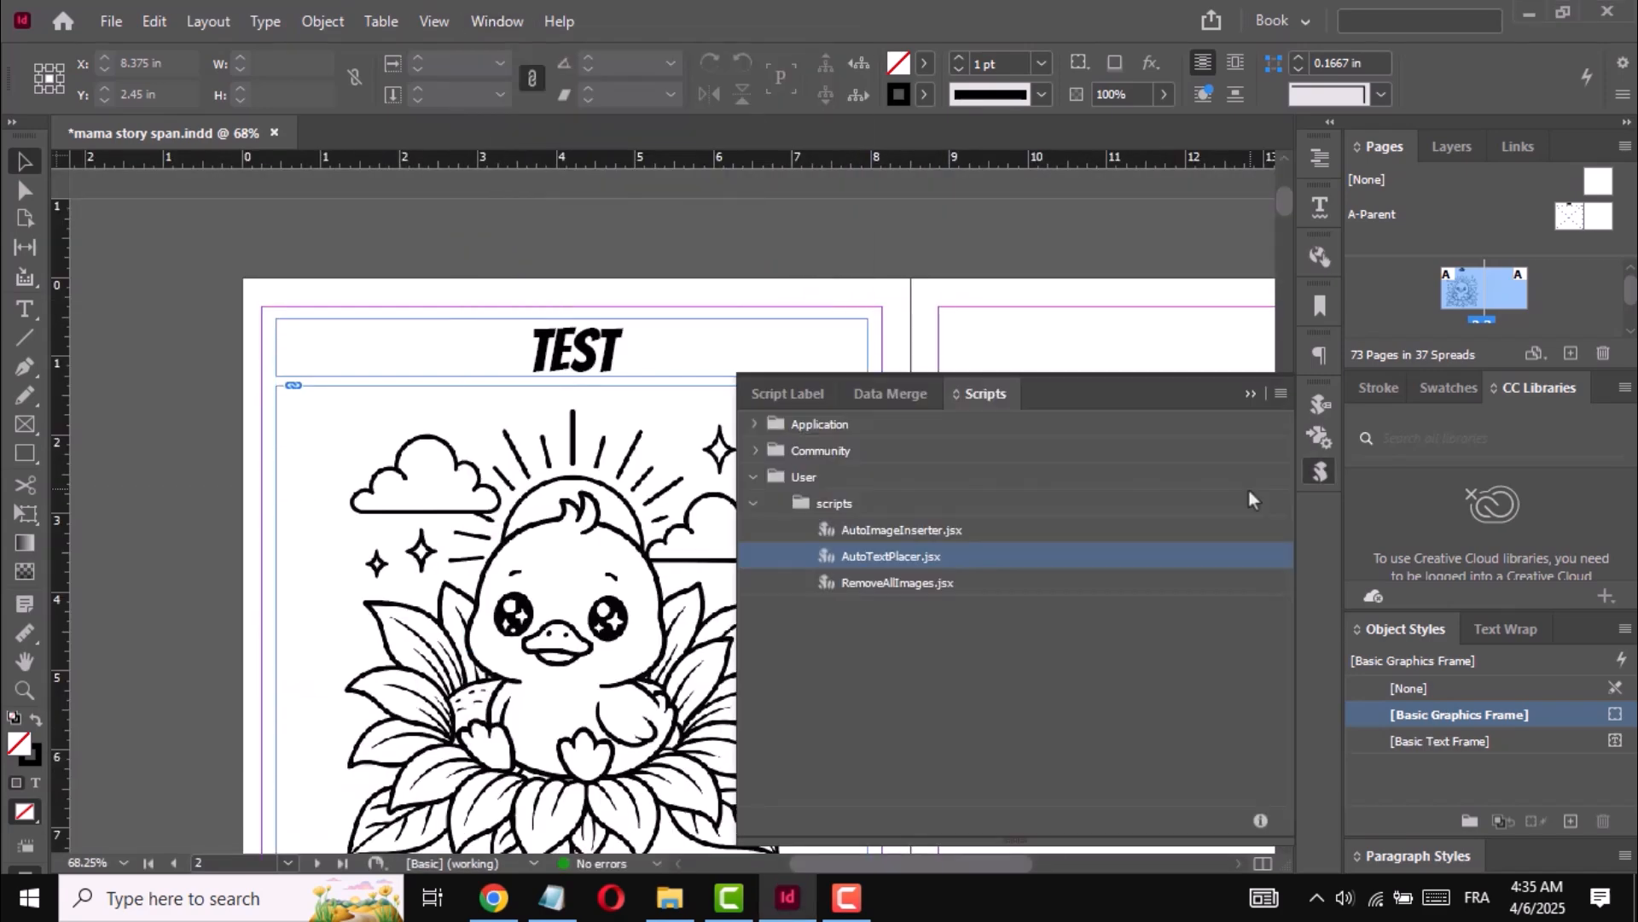
{"action": "double_click", "coordinate": [867, 555]}
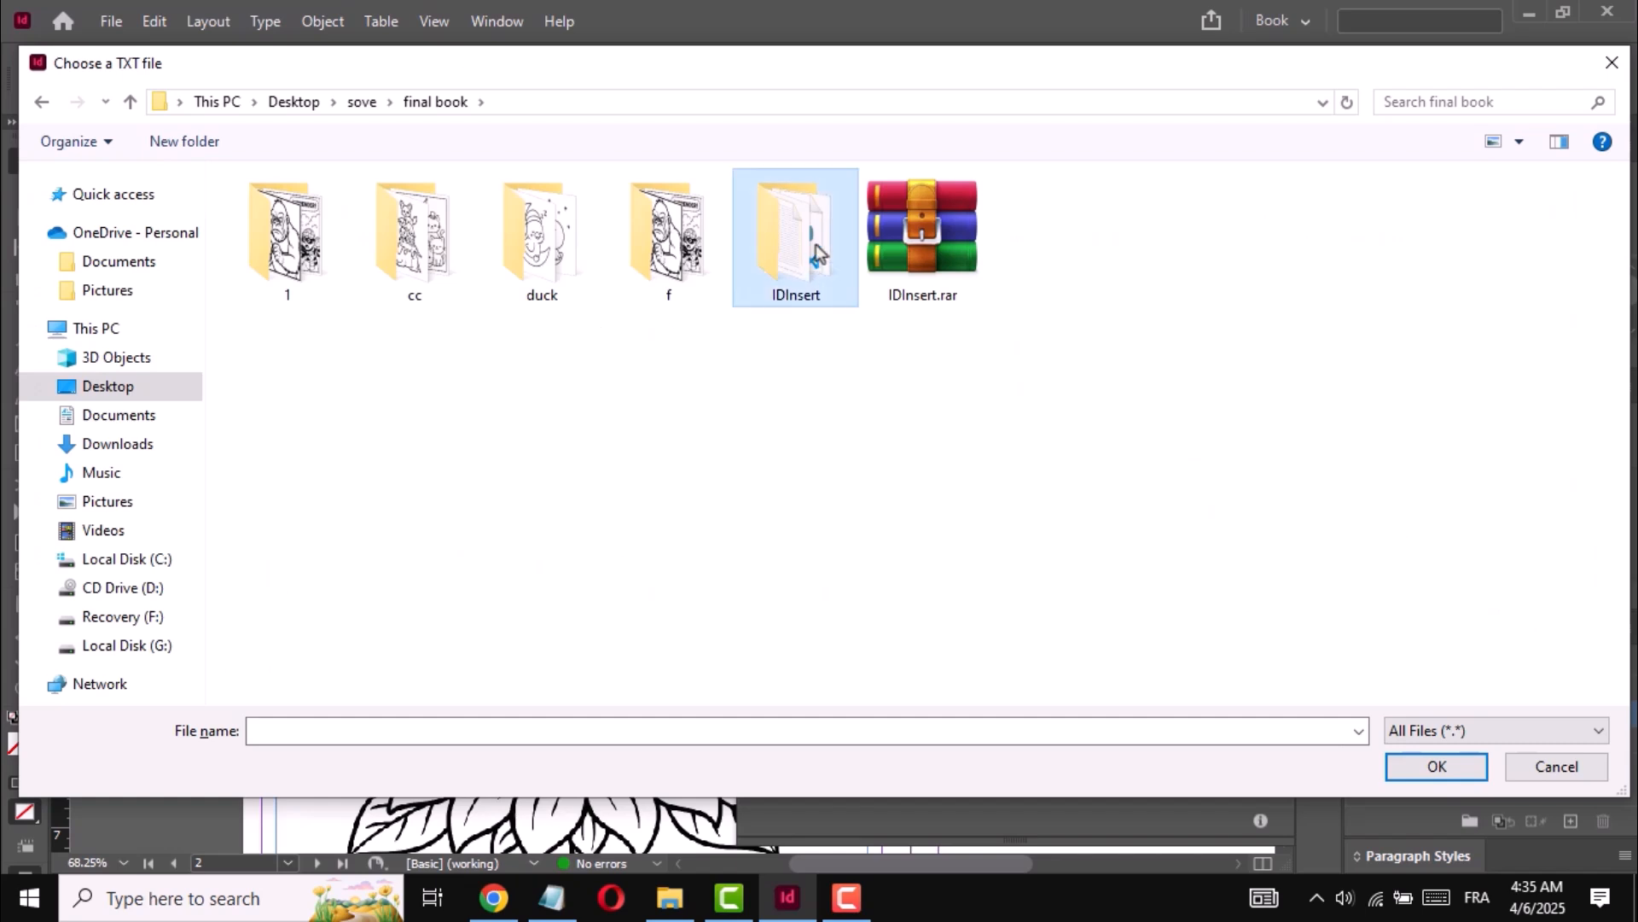
{"action": "double_click", "coordinate": [819, 253]}
{"action": "left_click", "coordinate": [286, 339]}
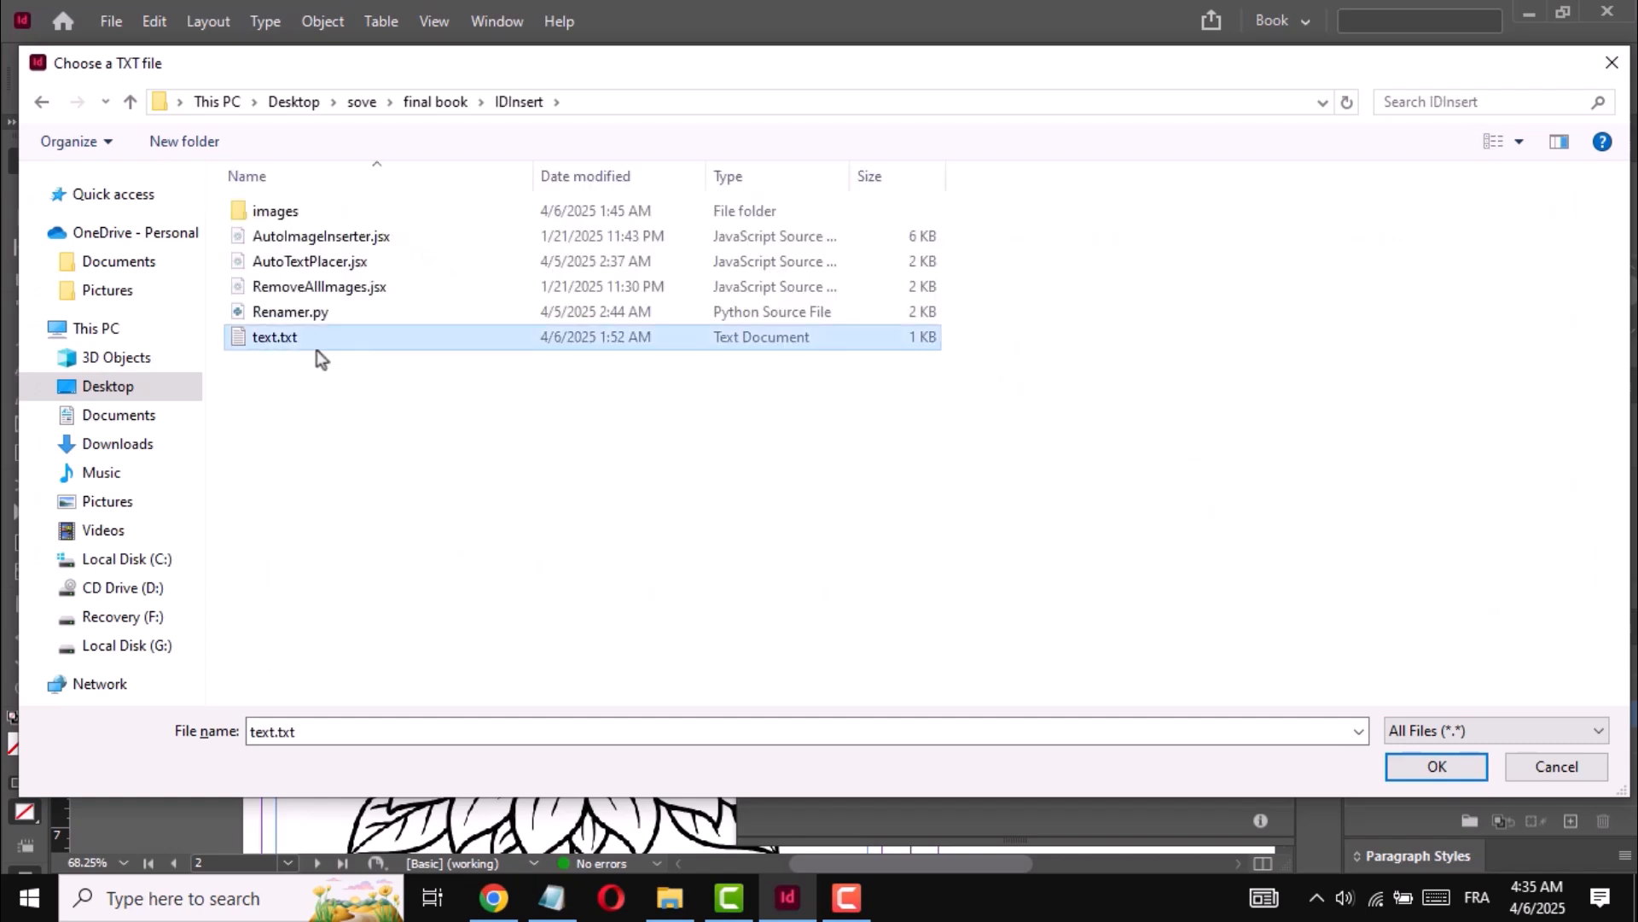
{"action": "double_click", "coordinate": [257, 338]}
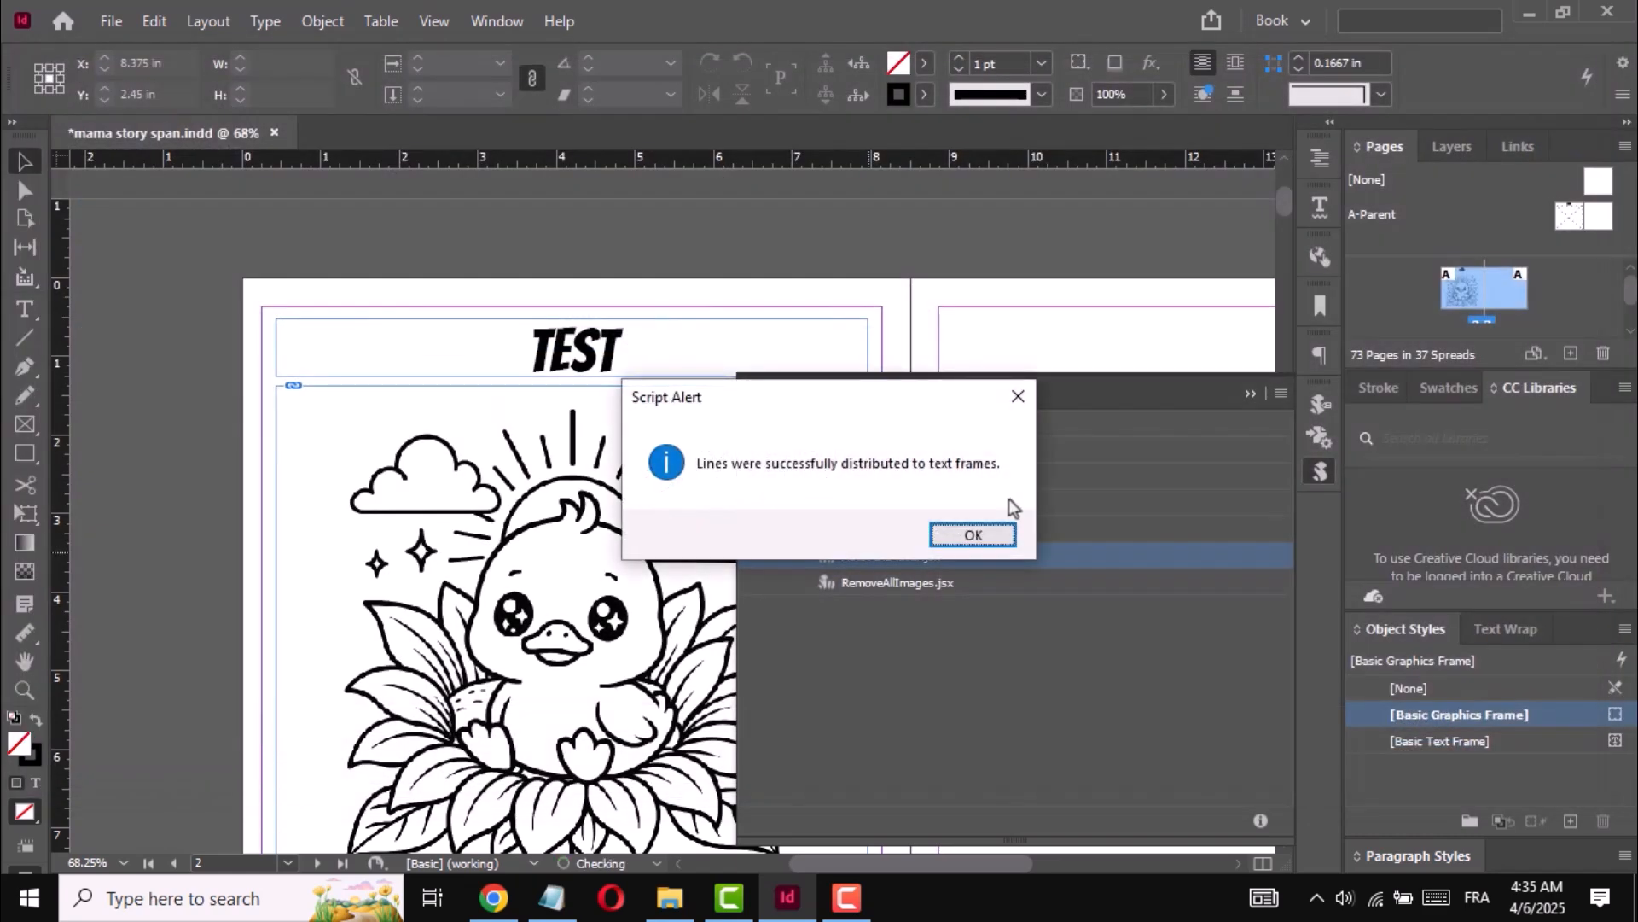
{"action": "left_click", "coordinate": [990, 536]}
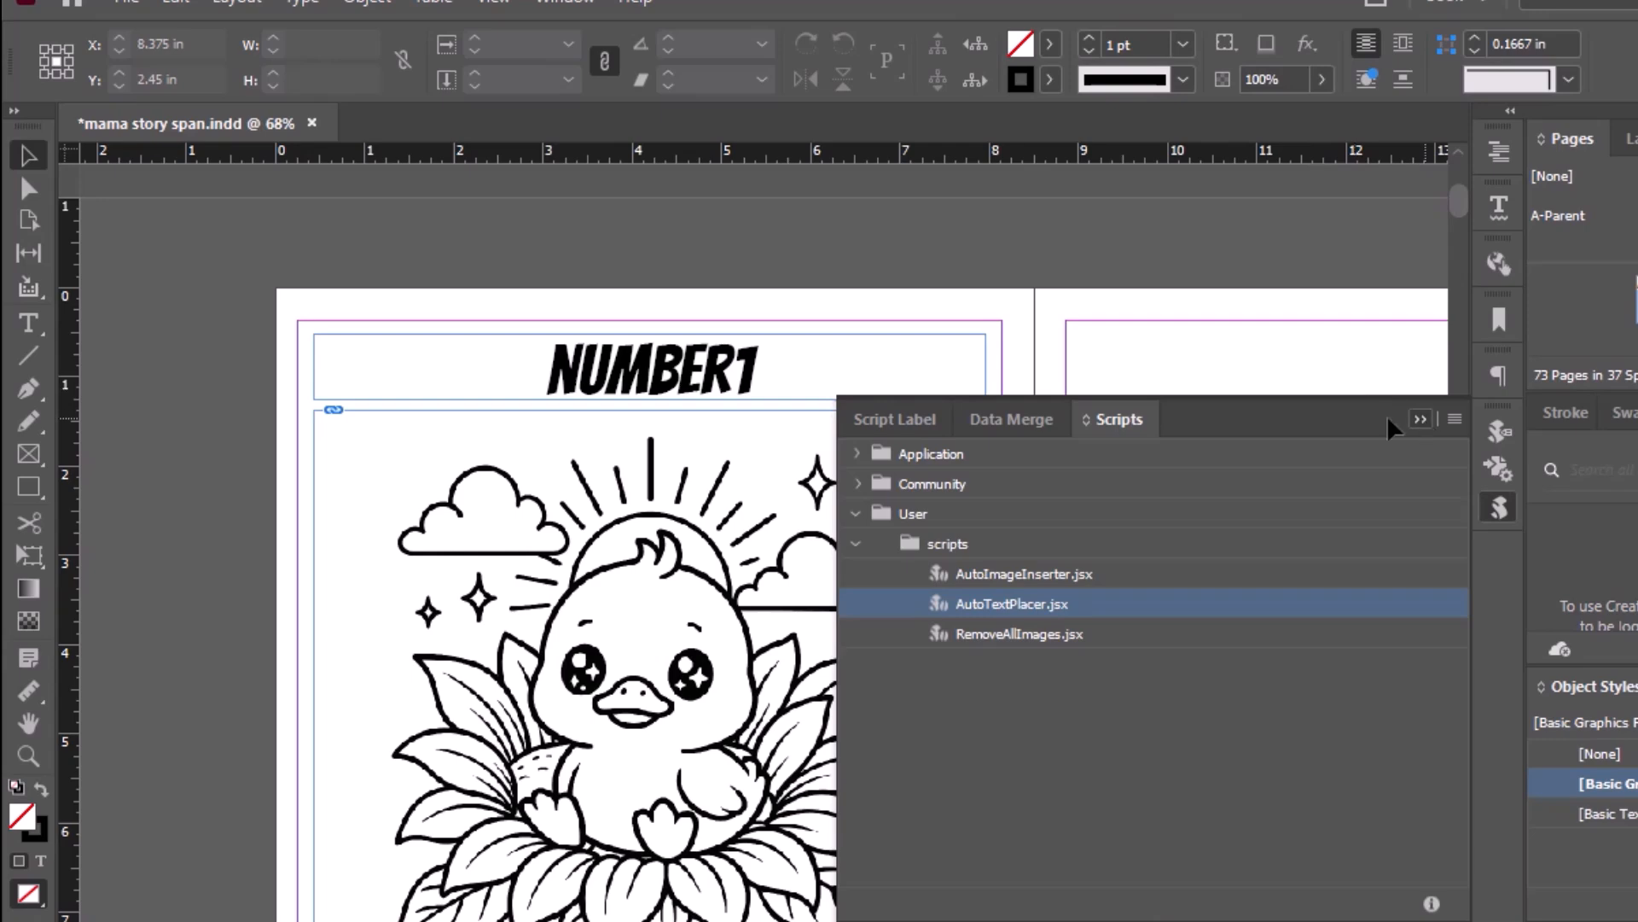
{"action": "left_click", "coordinate": [1420, 419]}
- Check the placed titles on pages 2 and 4 and start exporting the document as an Adobe PDF
{"action": "scroll", "coordinate": [646, 384], "scroll_direction": "down", "scroll_amount": 5}
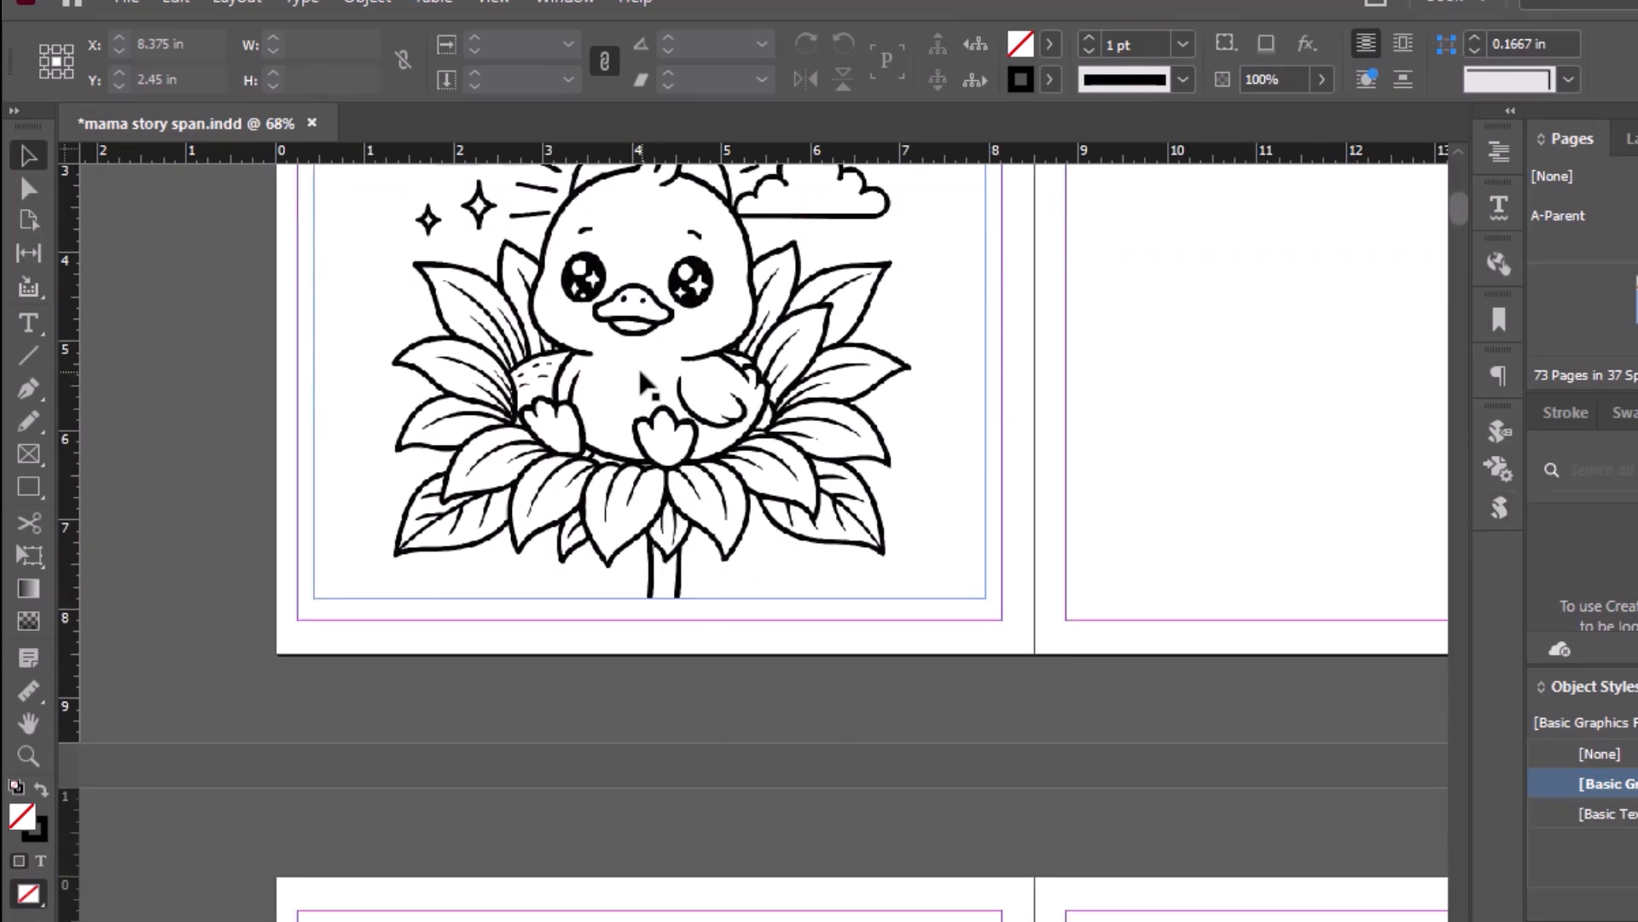
{"action": "scroll", "coordinate": [646, 384], "scroll_direction": "down", "scroll_amount": 4}
{"action": "scroll", "coordinate": [653, 597], "scroll_direction": "down", "scroll_amount": 3}
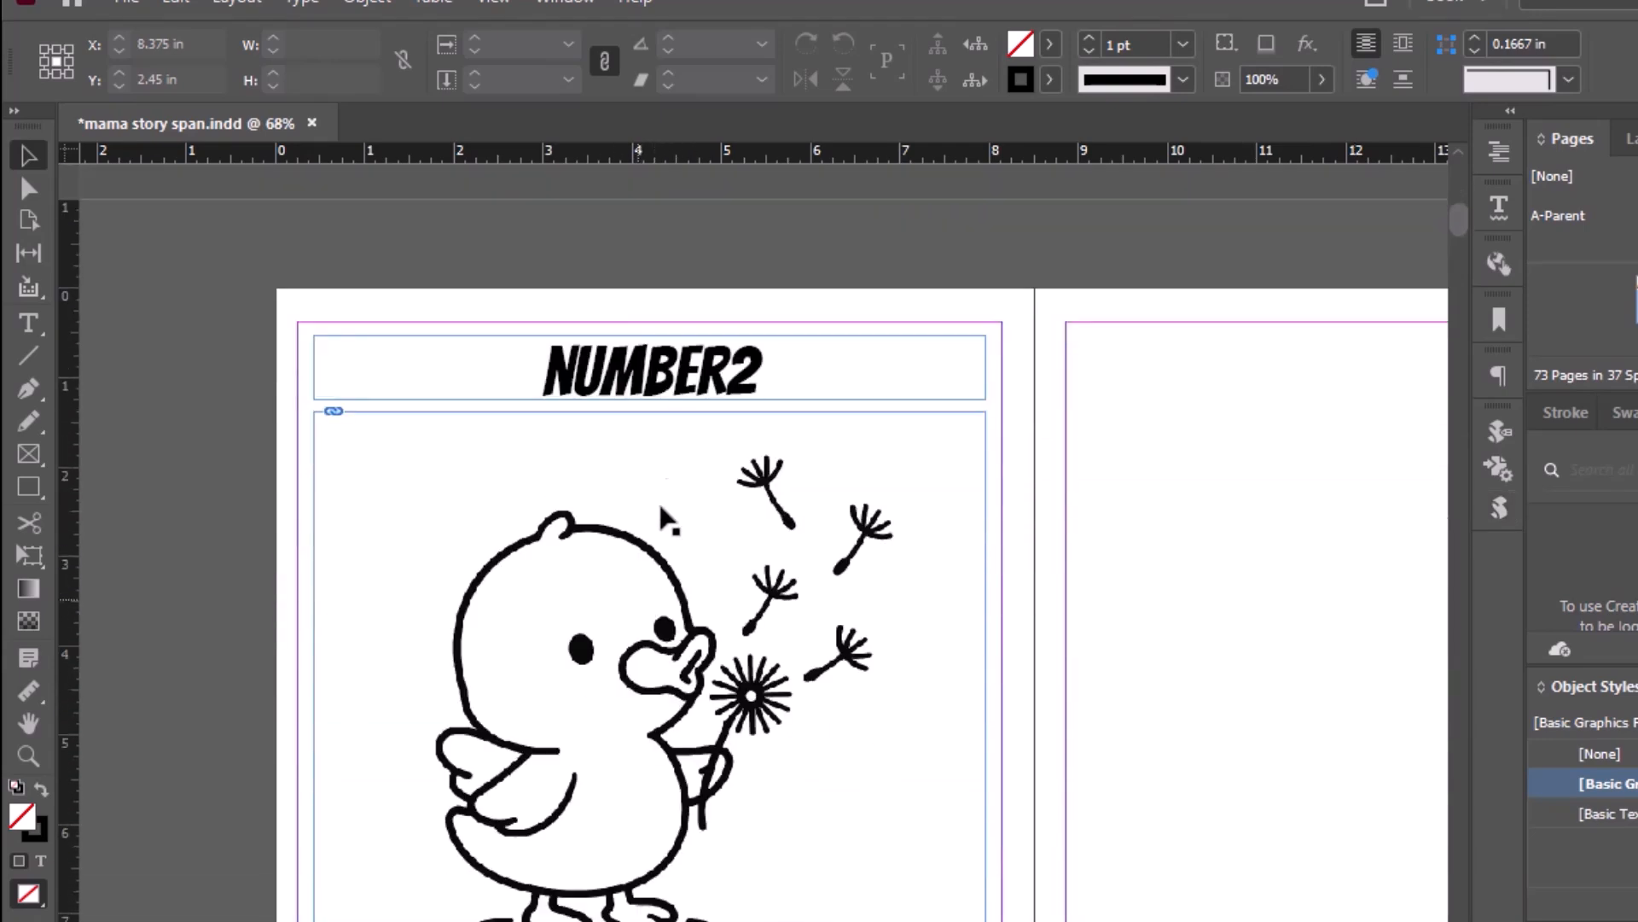
{"action": "scroll", "coordinate": [662, 370], "scroll_direction": "up", "scroll_amount": 13}
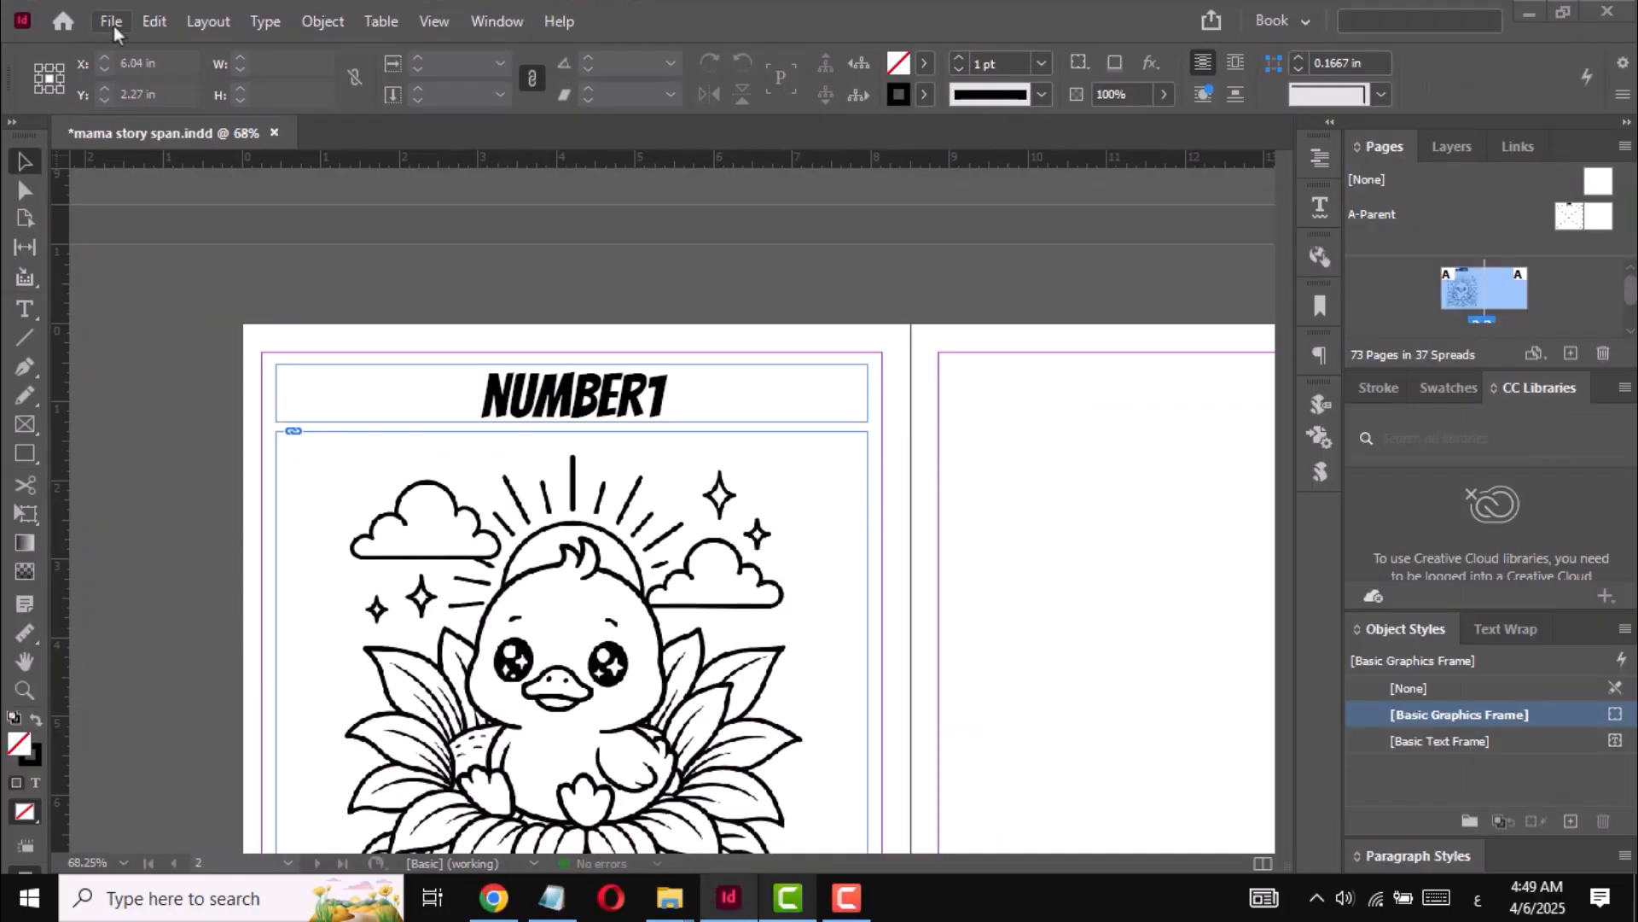
{"action": "left_click", "coordinate": [128, 1]}
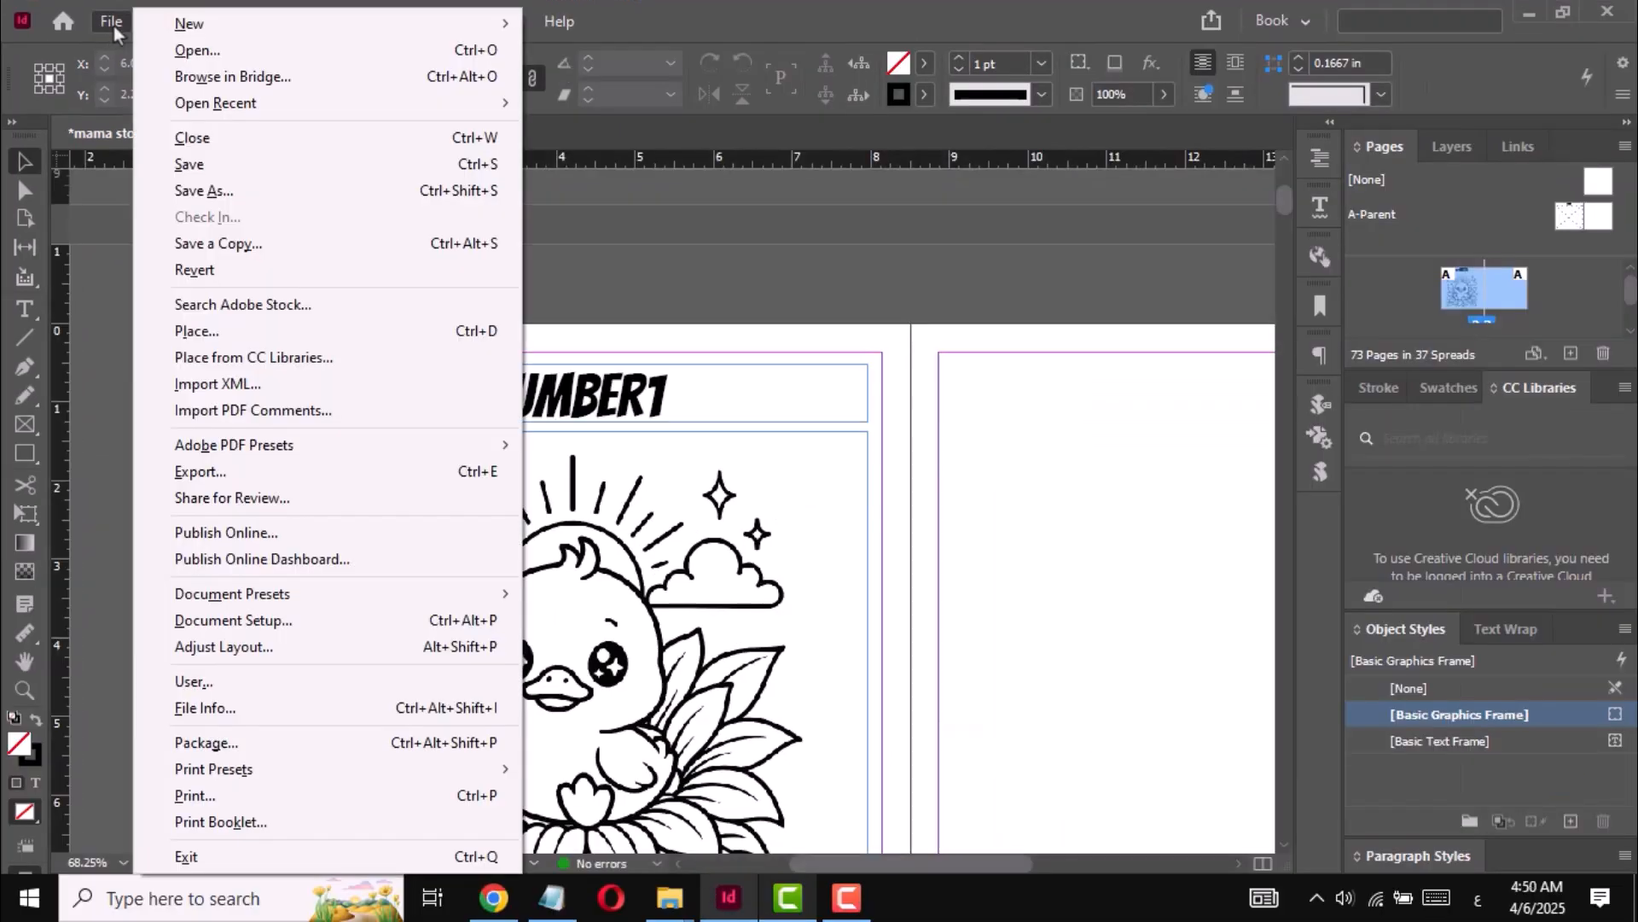
{"action": "left_click", "coordinate": [208, 471]}
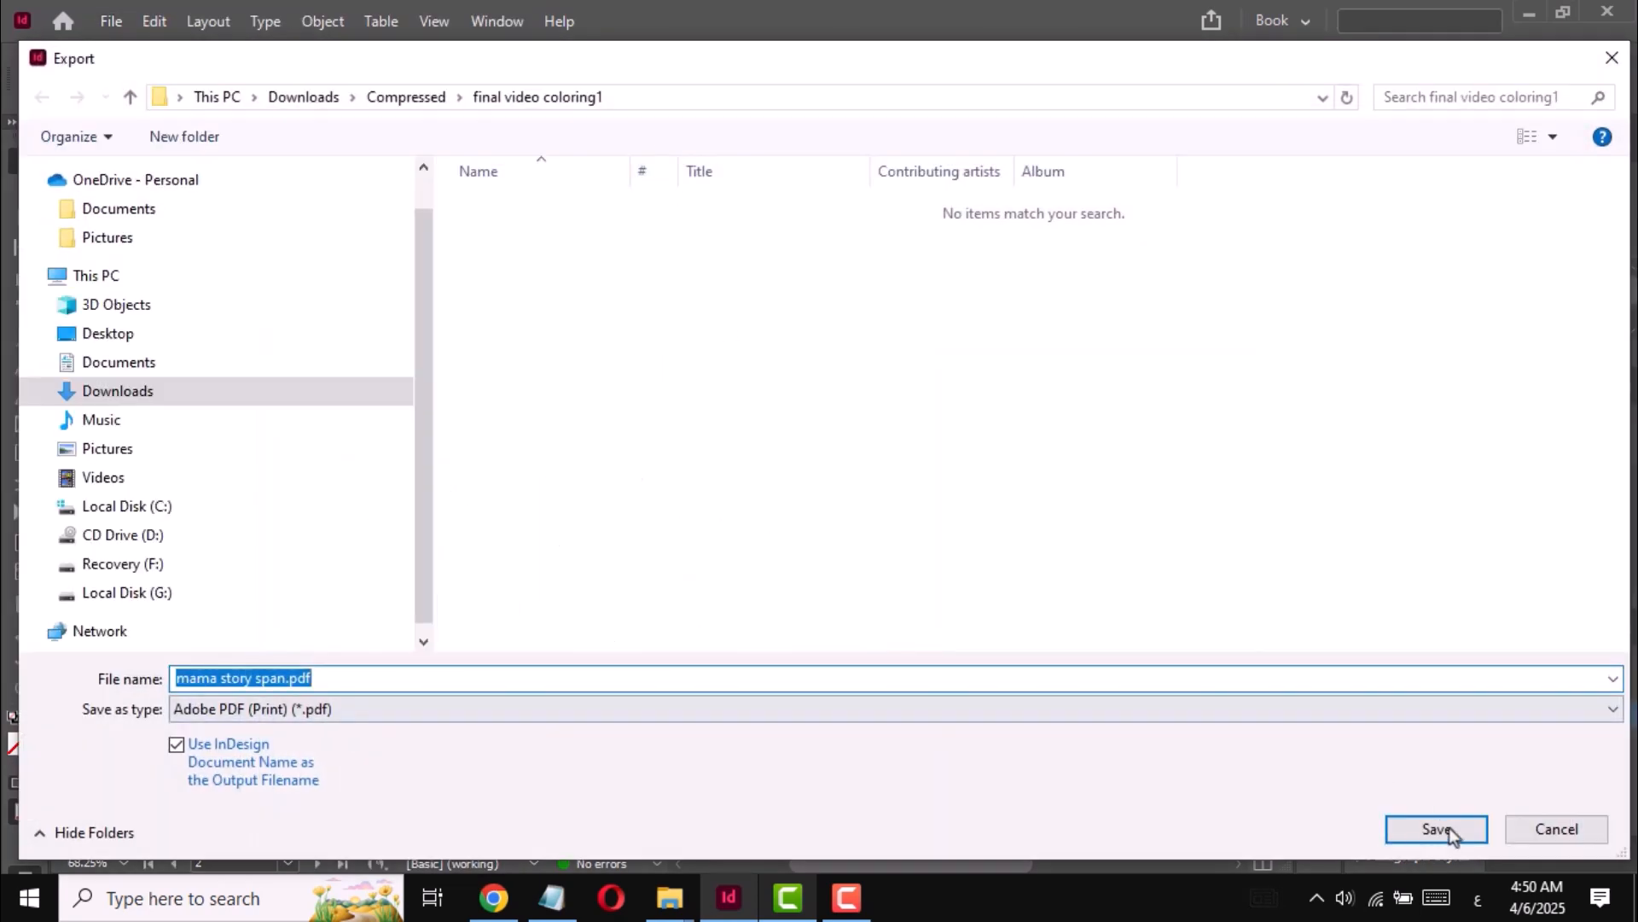
{"action": "left_click", "coordinate": [1439, 829]}
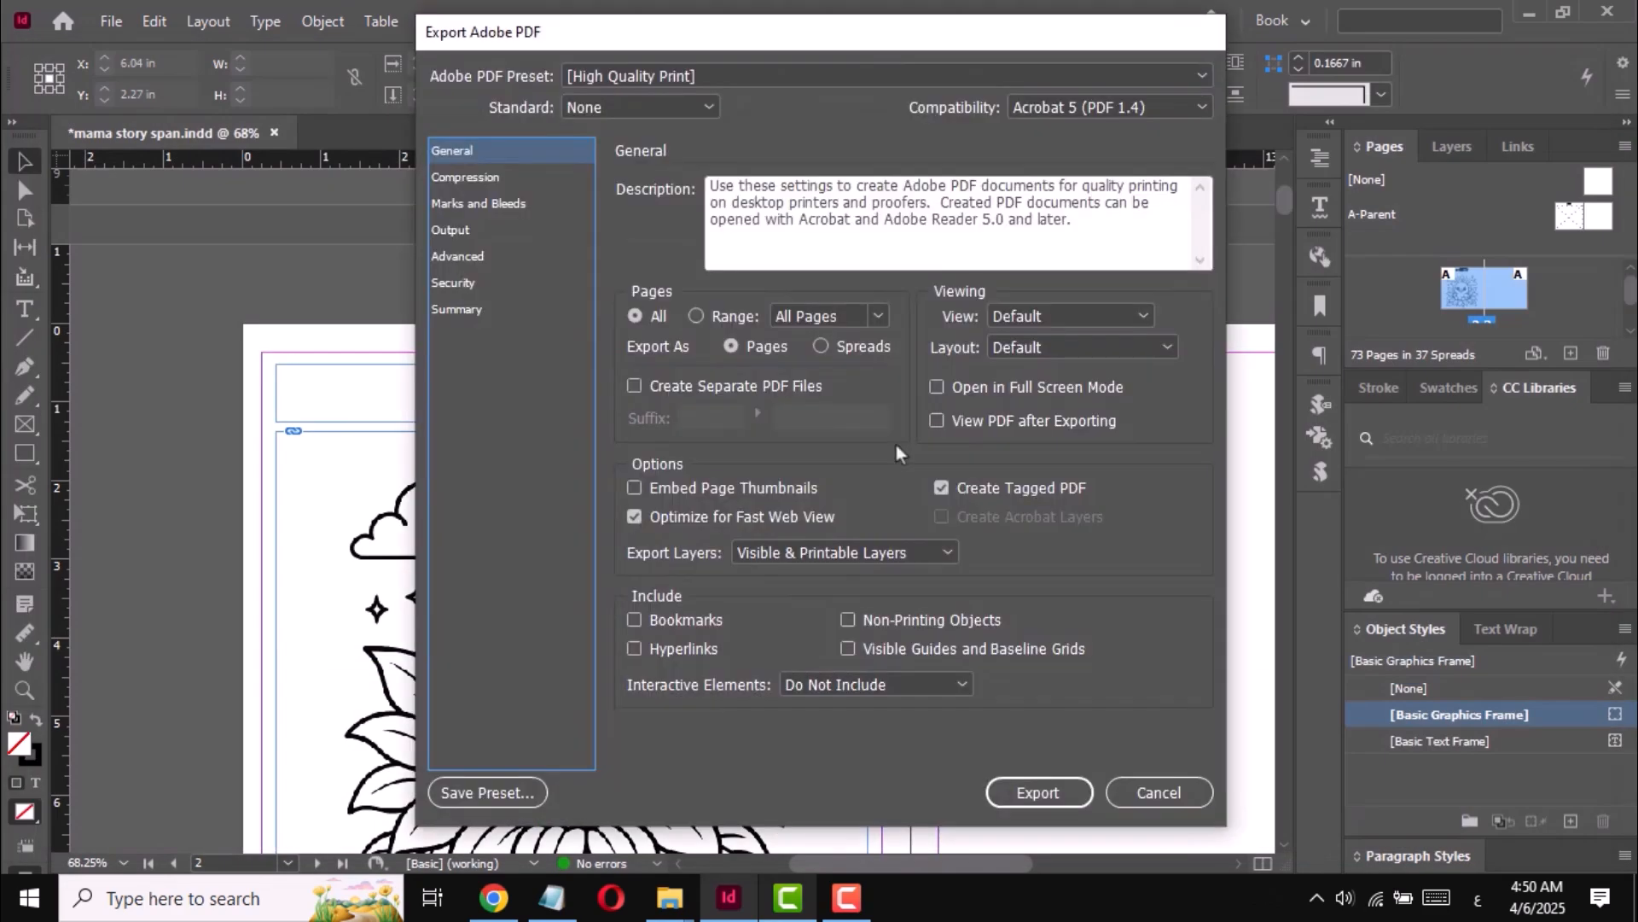